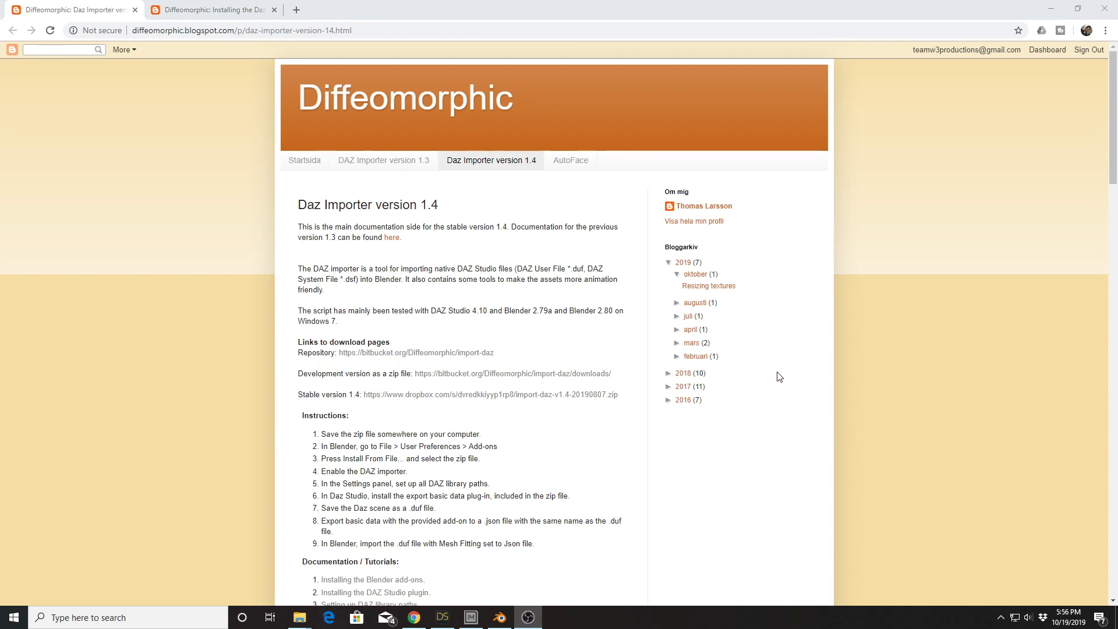
Open the Daz importer's development version download page on Bitbucket in a separate browser tab and bring it up.
right_click(467, 376)
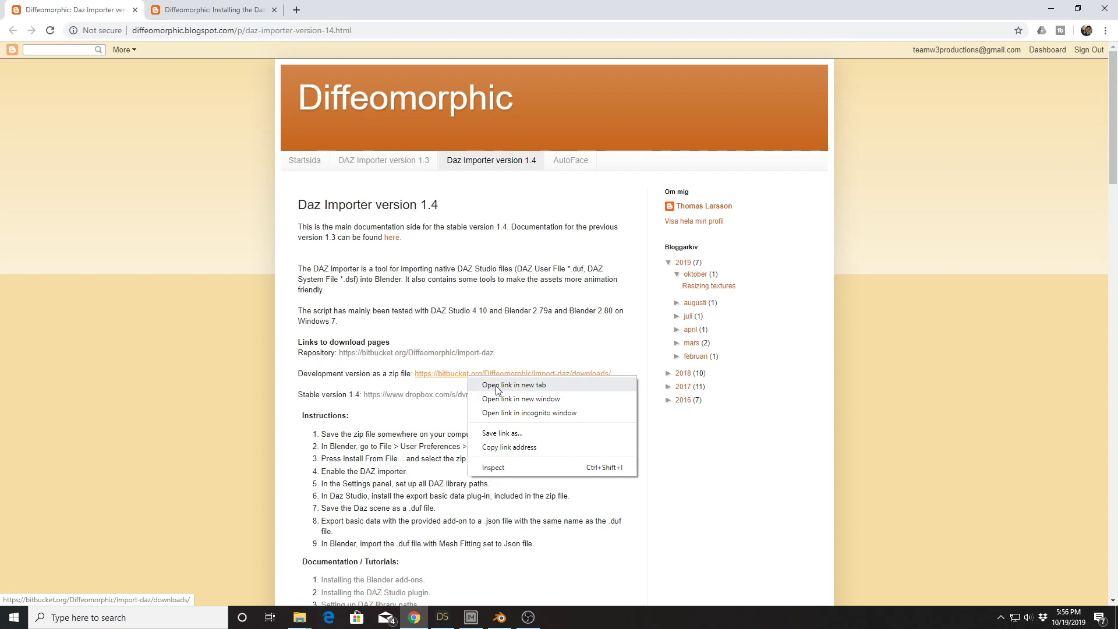
click(497, 386)
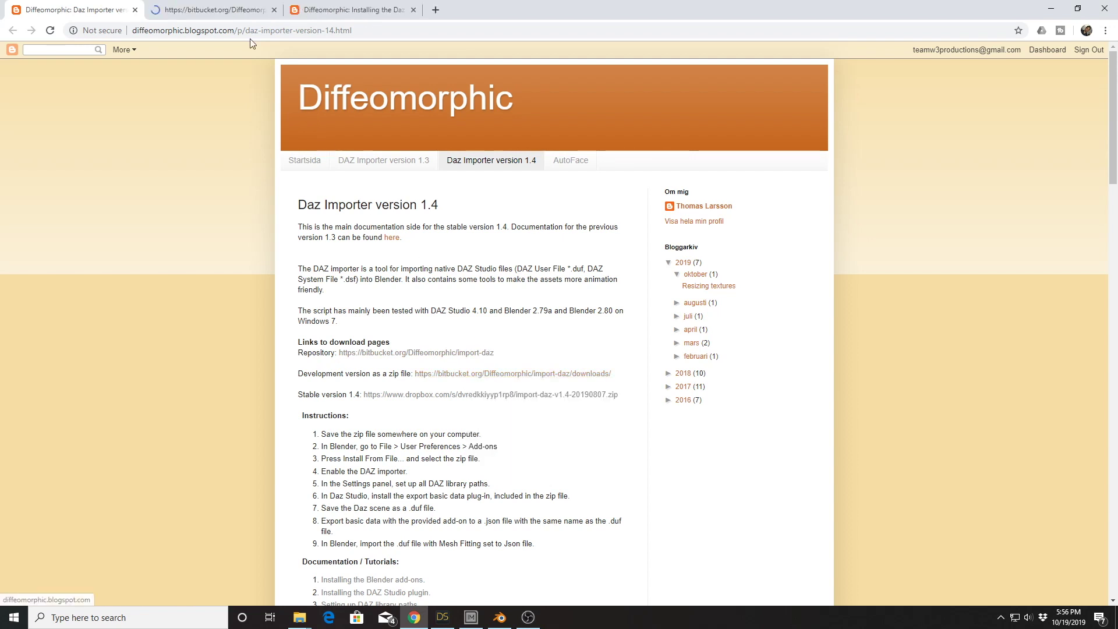
click(213, 10)
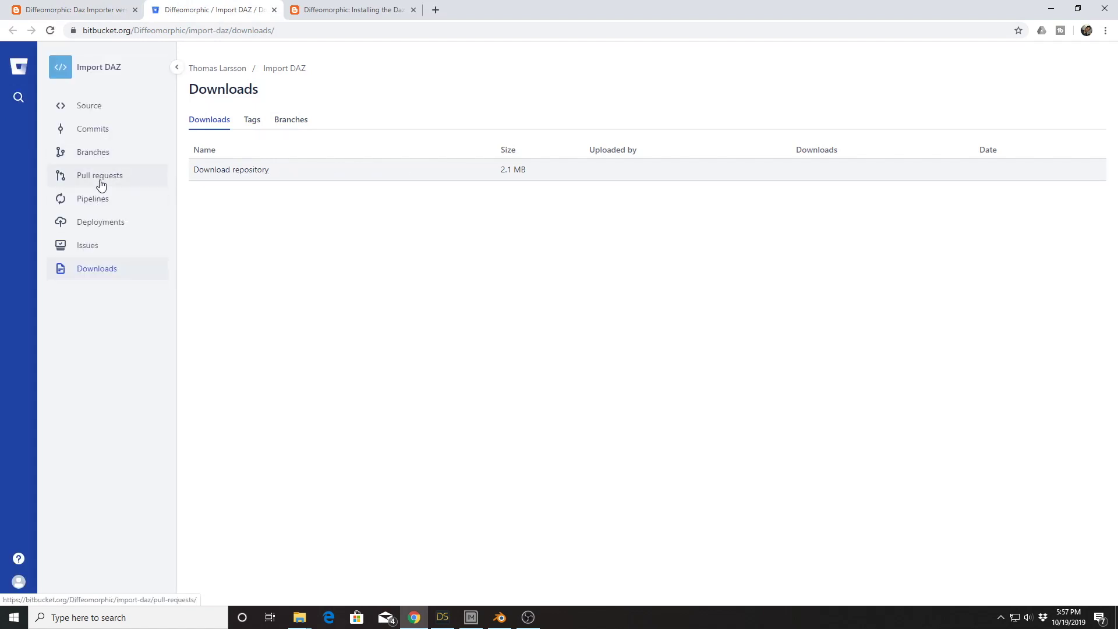
View the Import DAZ repository's open issues and return to the version 1.4 page's instructions and tutorial list.
click(89, 244)
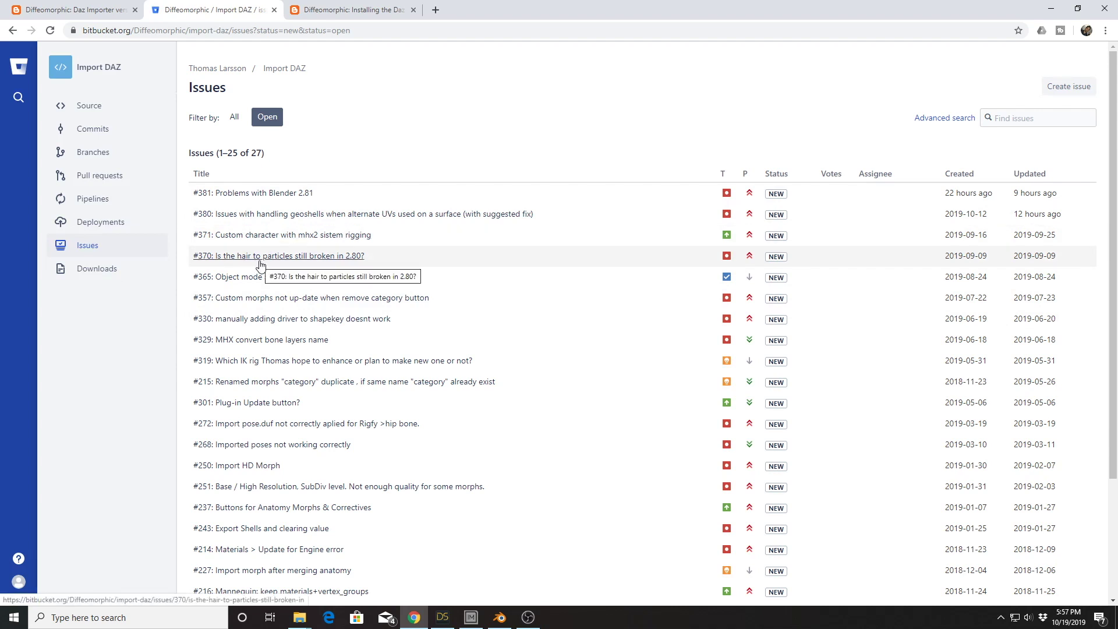
click(102, 11)
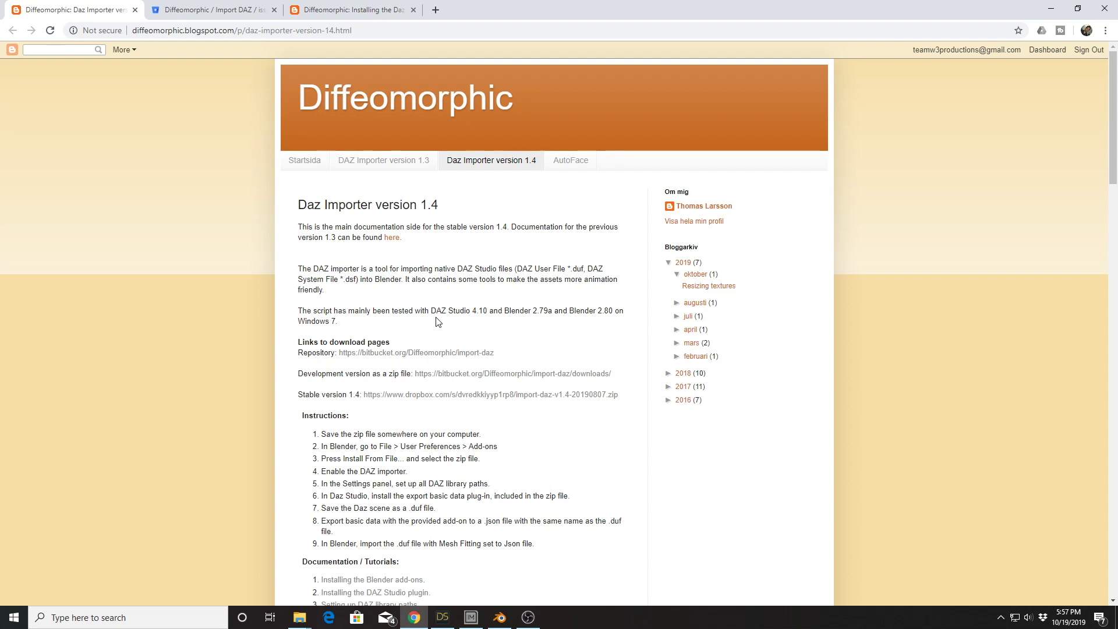
scroll(414, 325, down, 3)
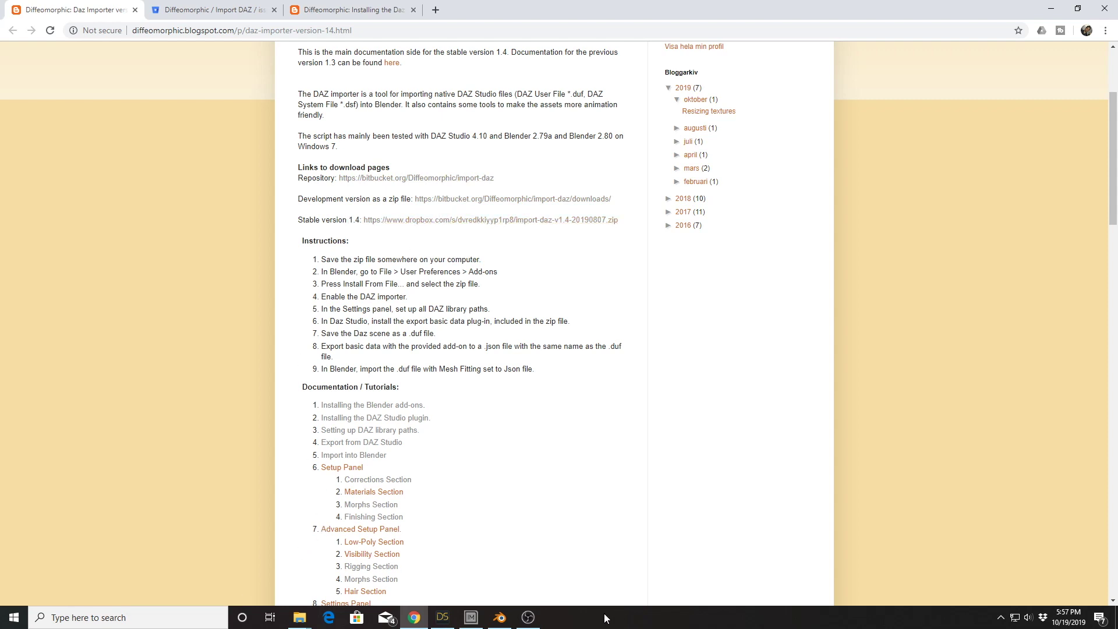
Switch to Blender, dismiss the splash screen and open the add-on preferences.
click(499, 620)
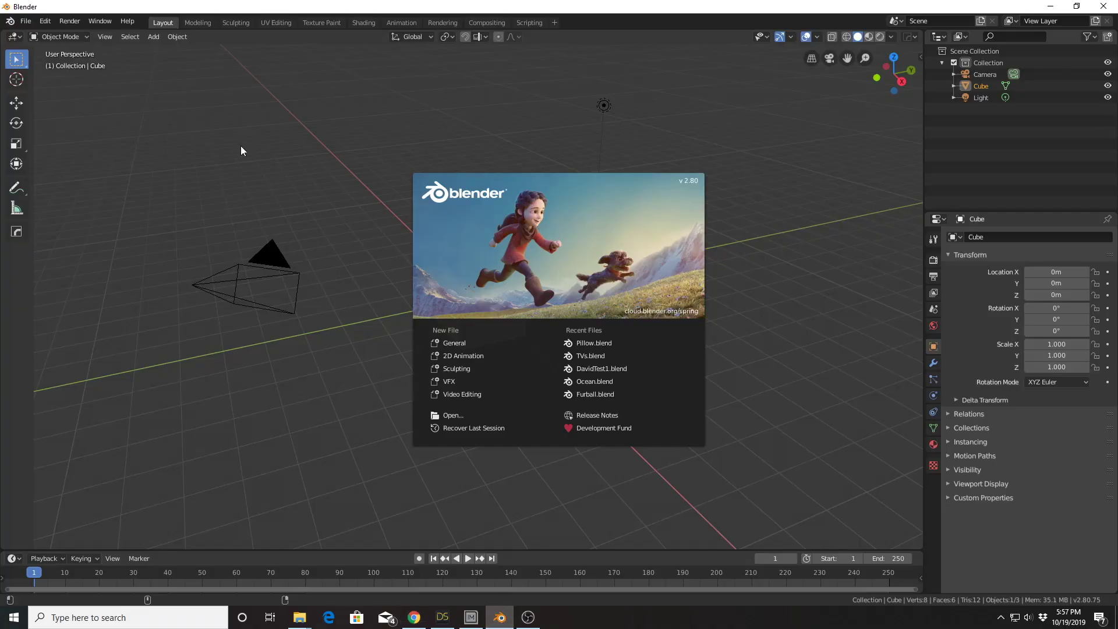
click(46, 24)
click(47, 22)
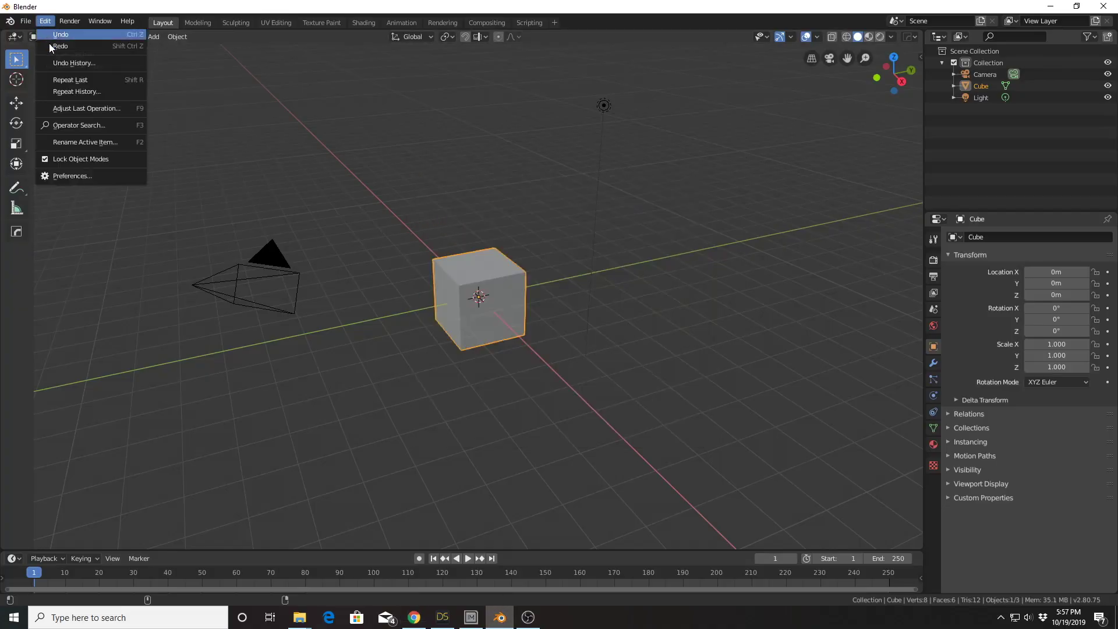
click(97, 175)
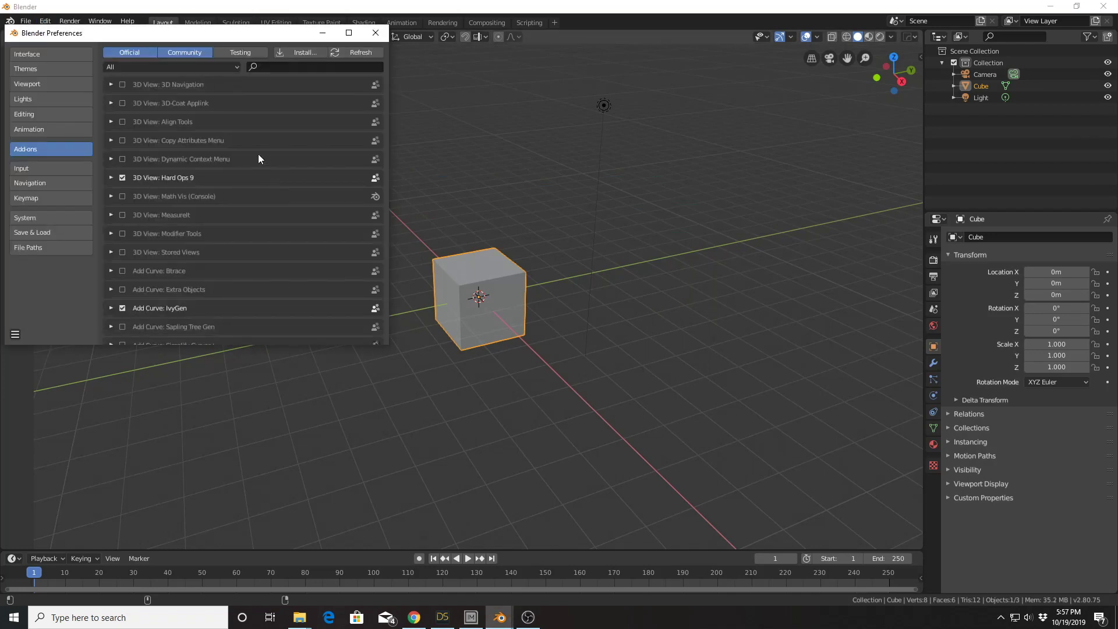
Look through the Downloads folder for the Diffeomorphic-import-daz zip files in the add-on installer, and cancel without installing.
click(301, 53)
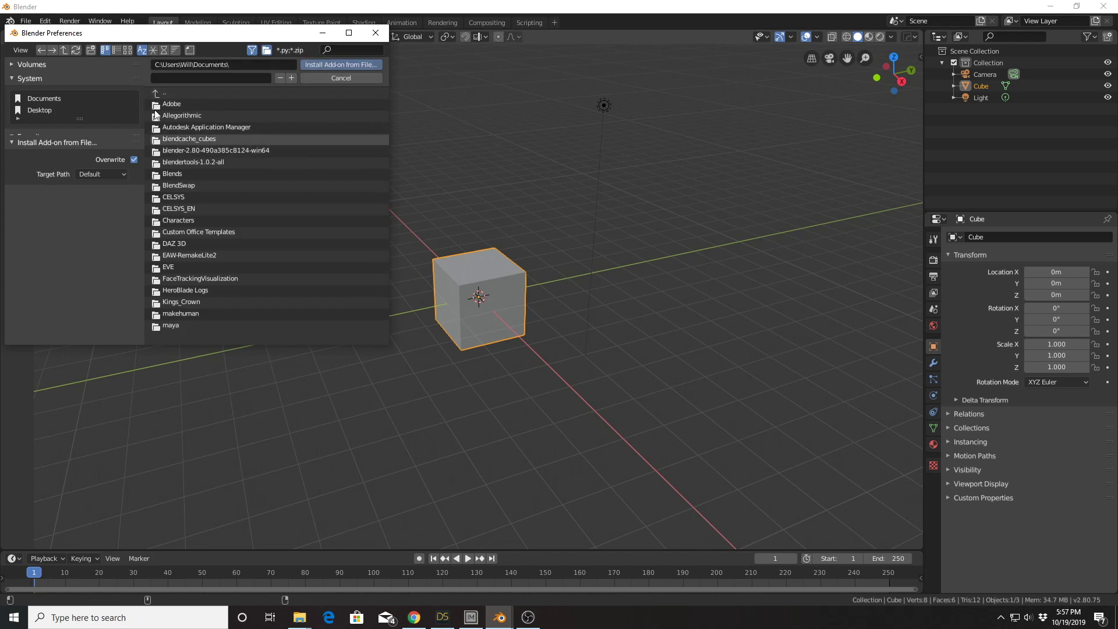
click(176, 95)
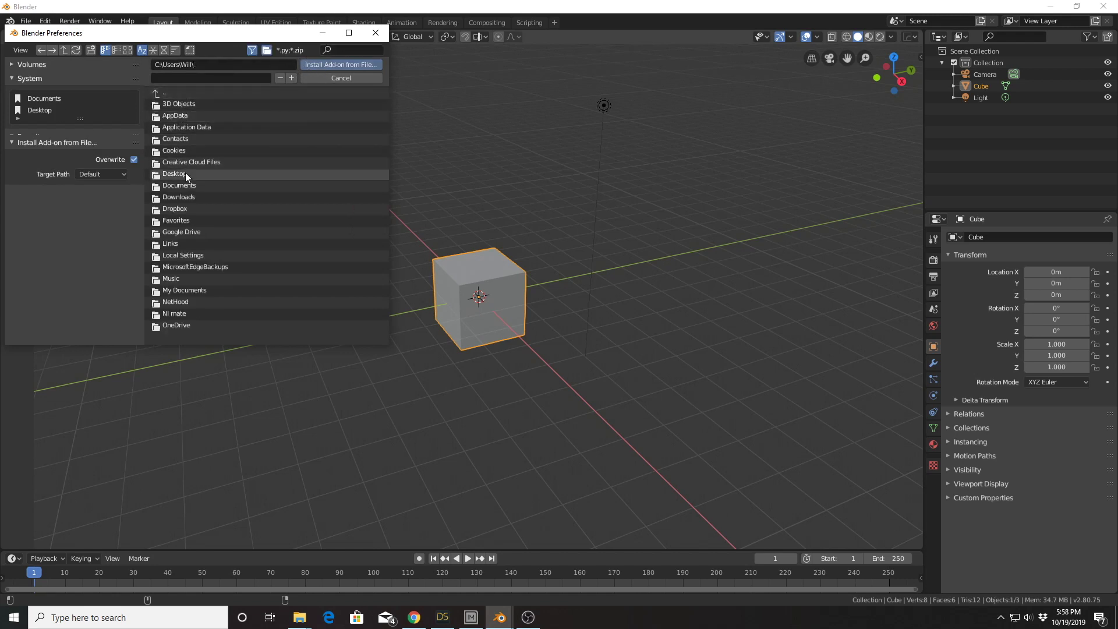
double_click(186, 195)
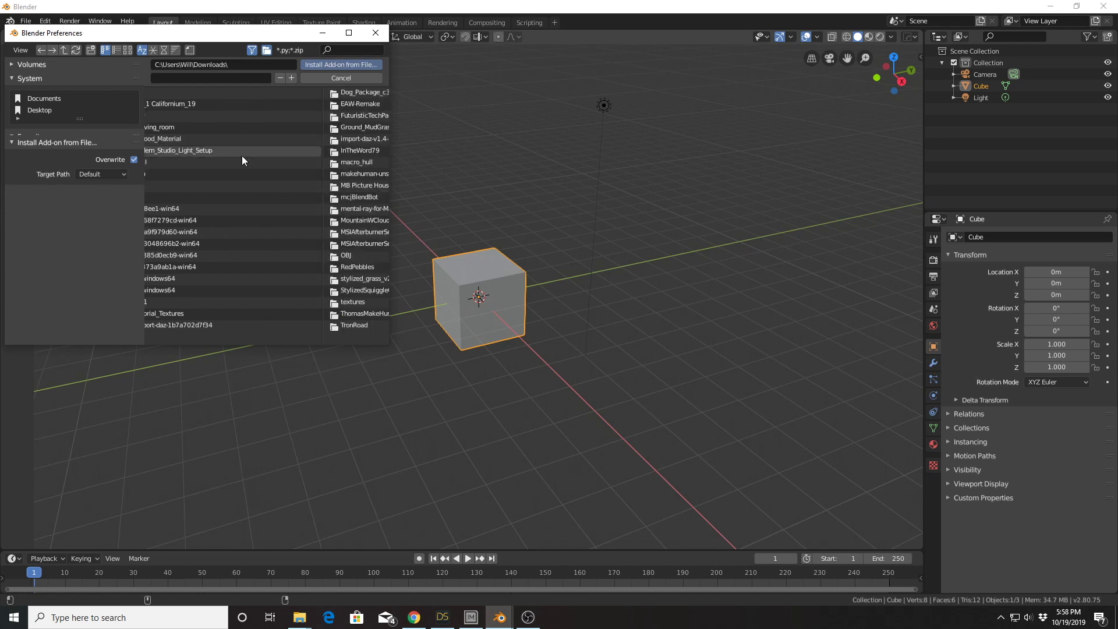
scroll(242, 156, down, 5)
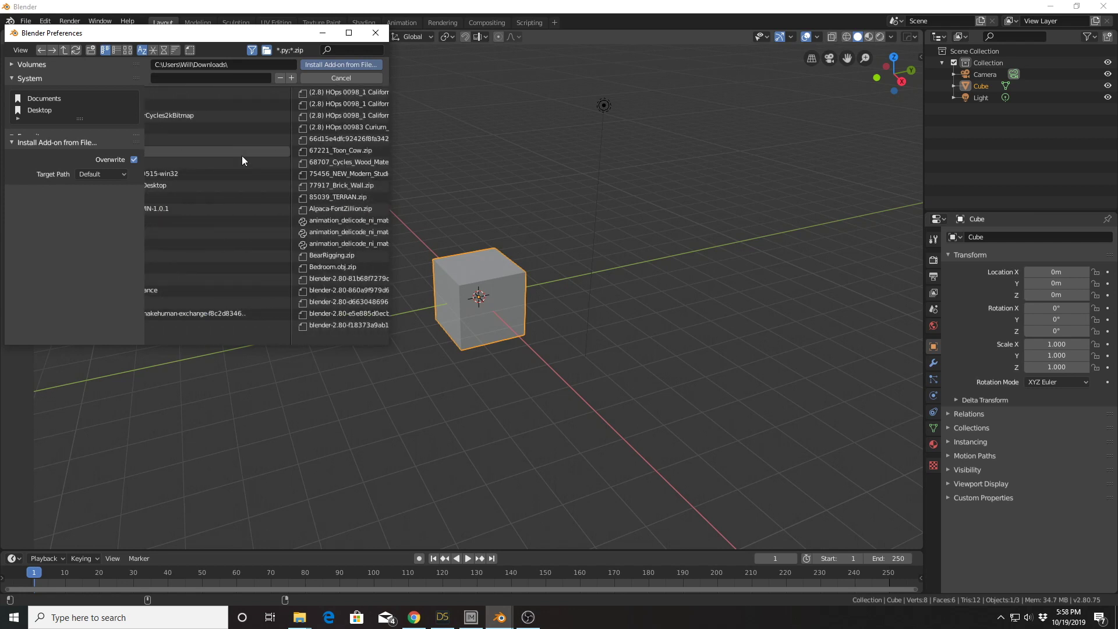
scroll(242, 156, up, 4)
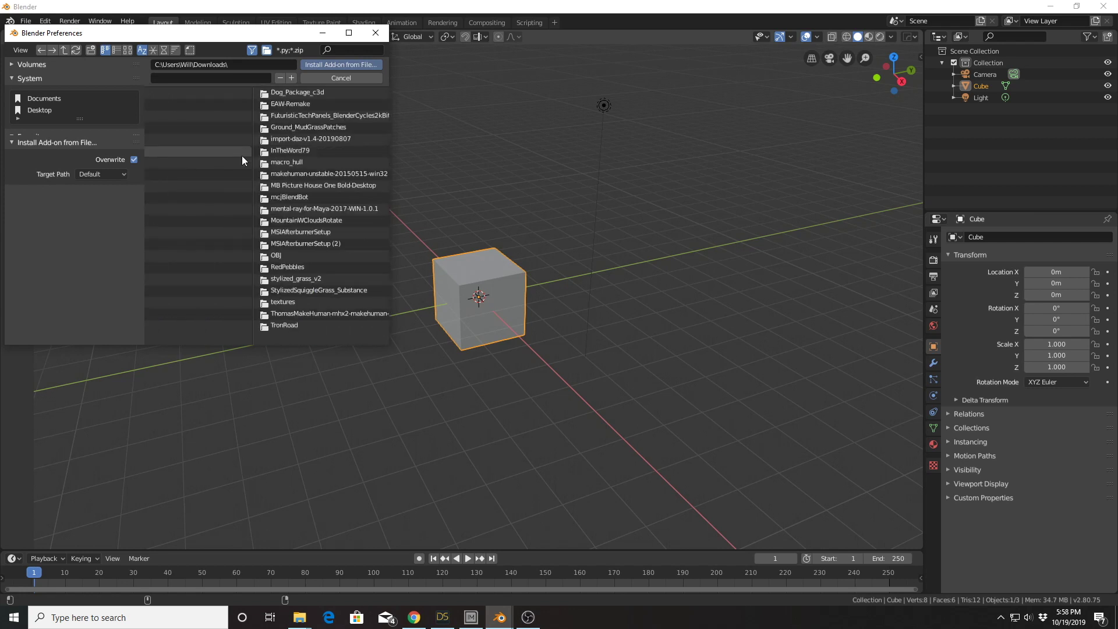
scroll(242, 155, down, 1)
scroll(242, 156, up, 5)
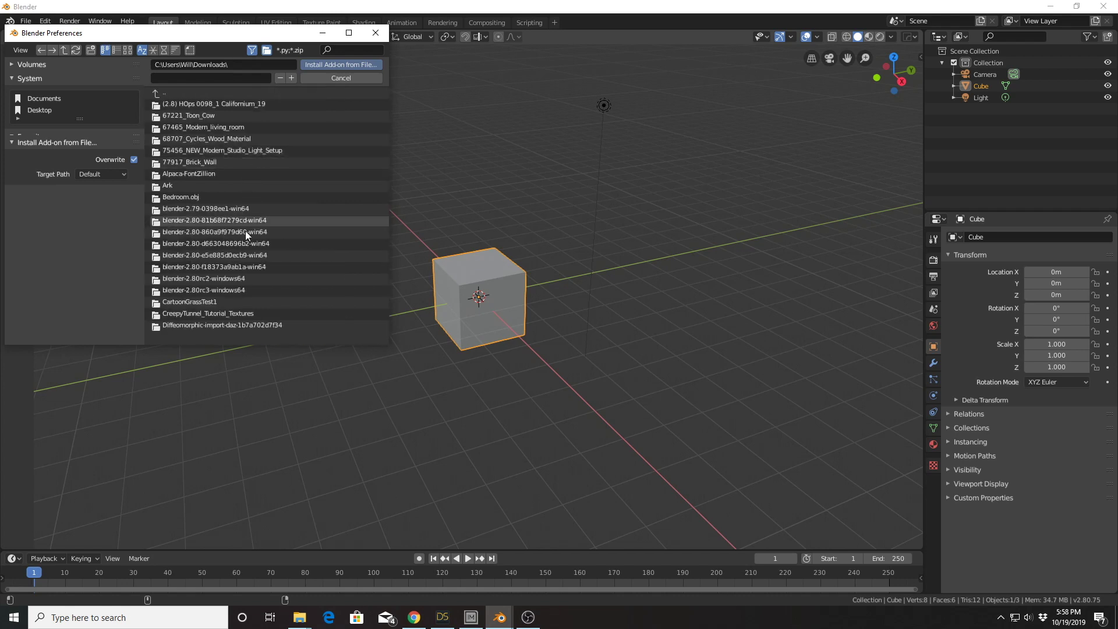
scroll(287, 290, down, 4)
scroll(287, 292, down, 1)
scroll(287, 279, down, 1)
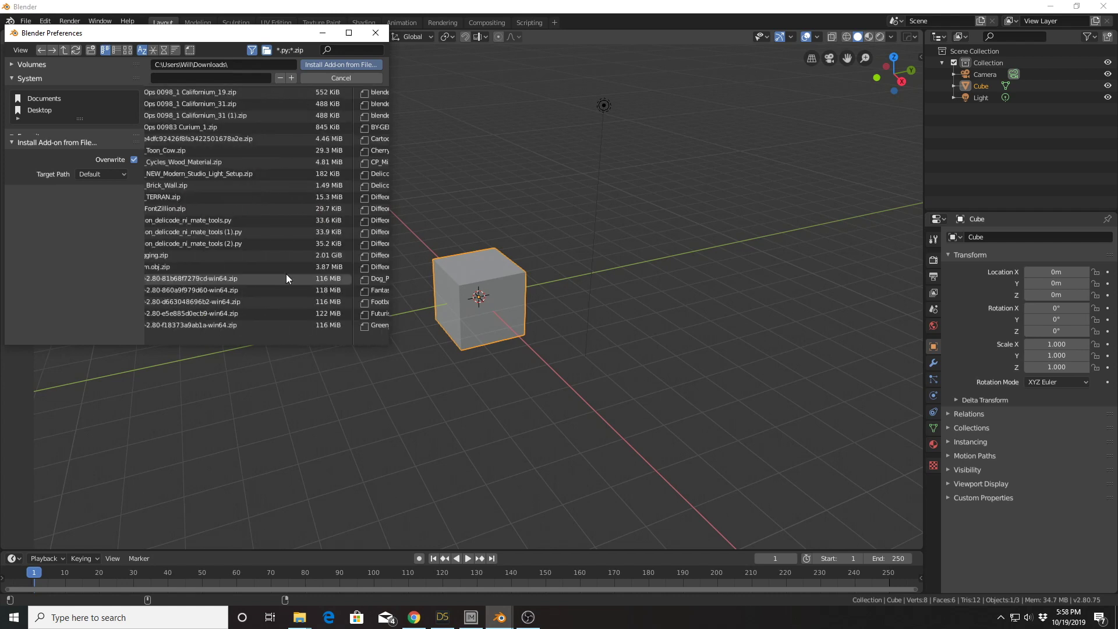
scroll(287, 279, down, 1)
scroll(286, 279, down, 1)
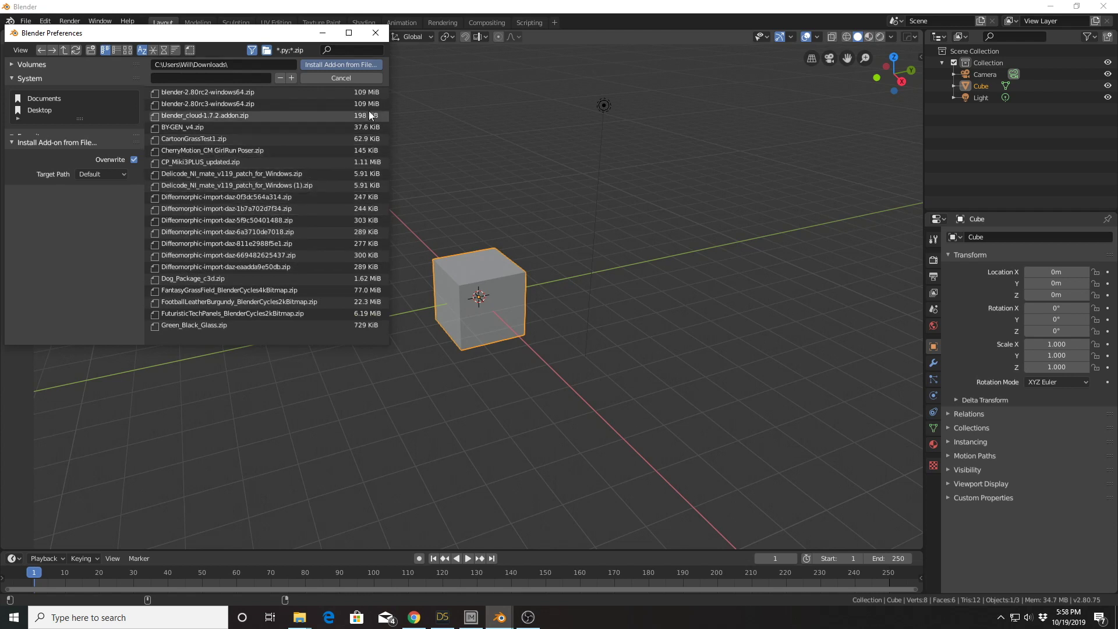
click(334, 82)
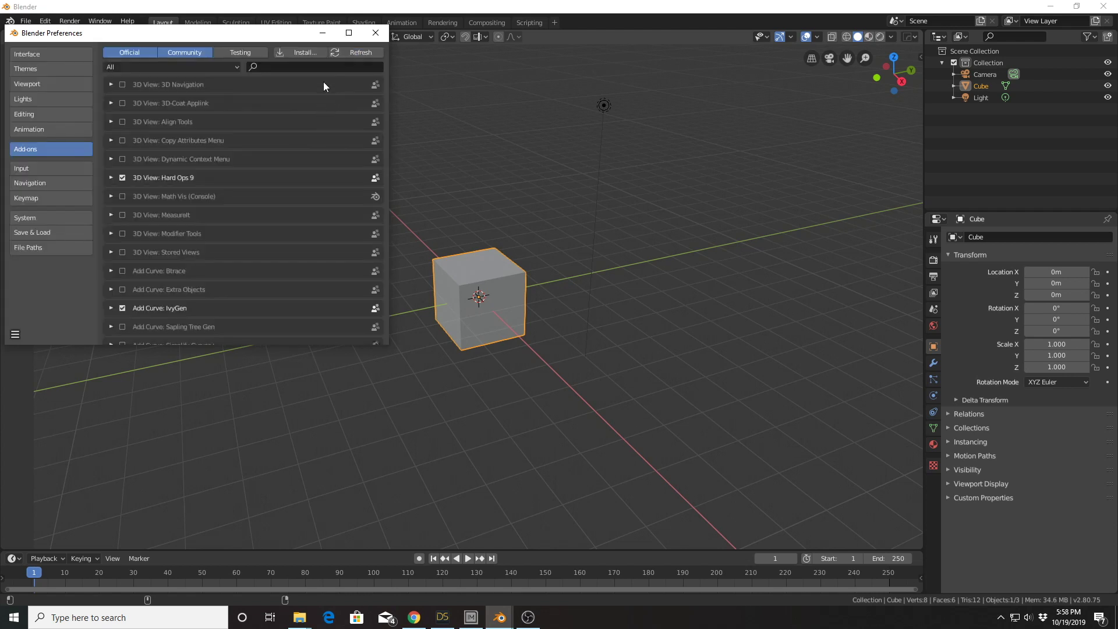
Filter the add-ons by "daz" and expand the details of the enabled Import-Export: DAZ add-on.
click(330, 63)
text(daz)
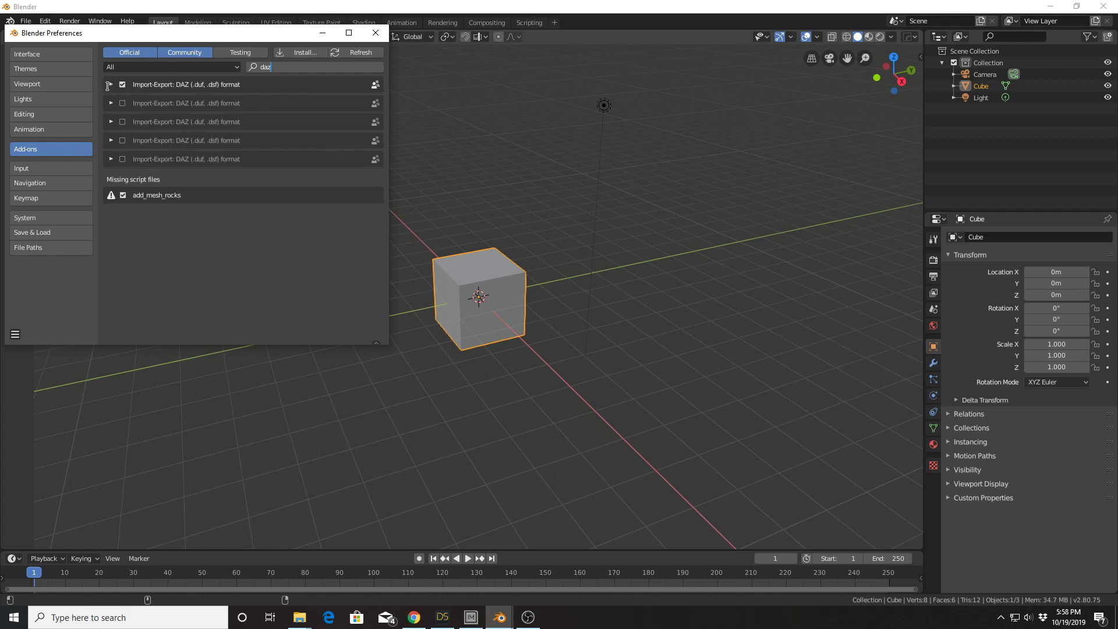
click(110, 84)
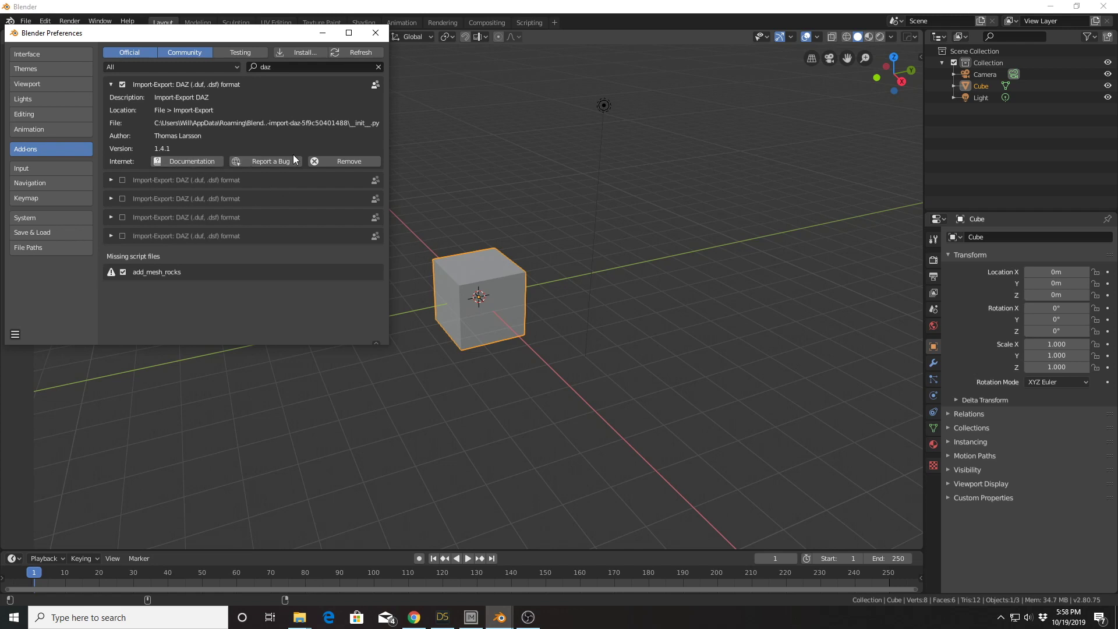
click(111, 180)
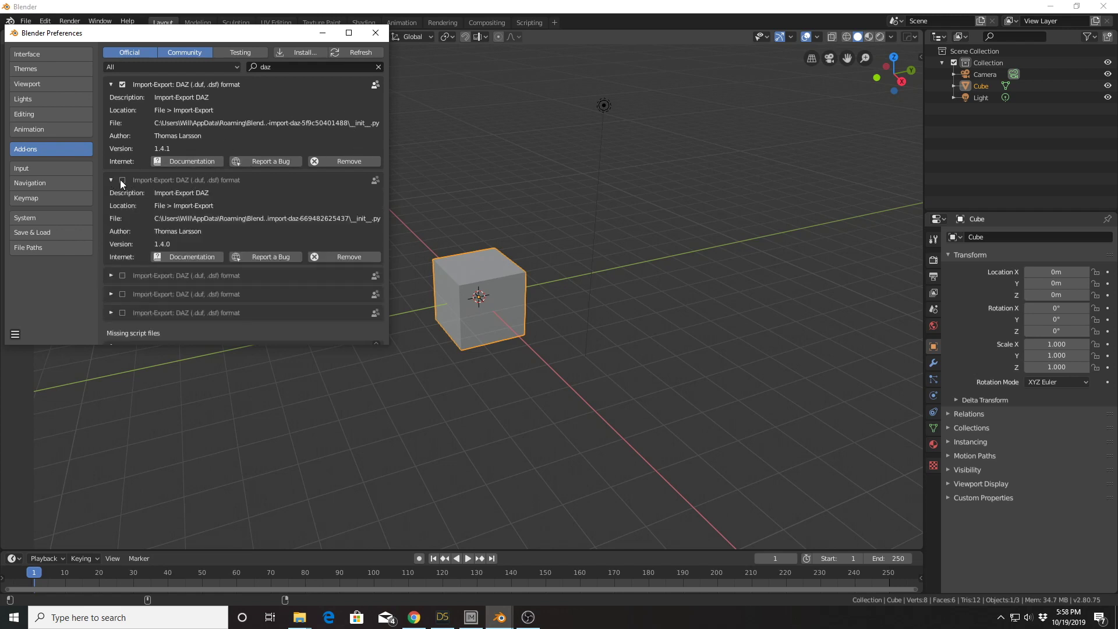
click(351, 257)
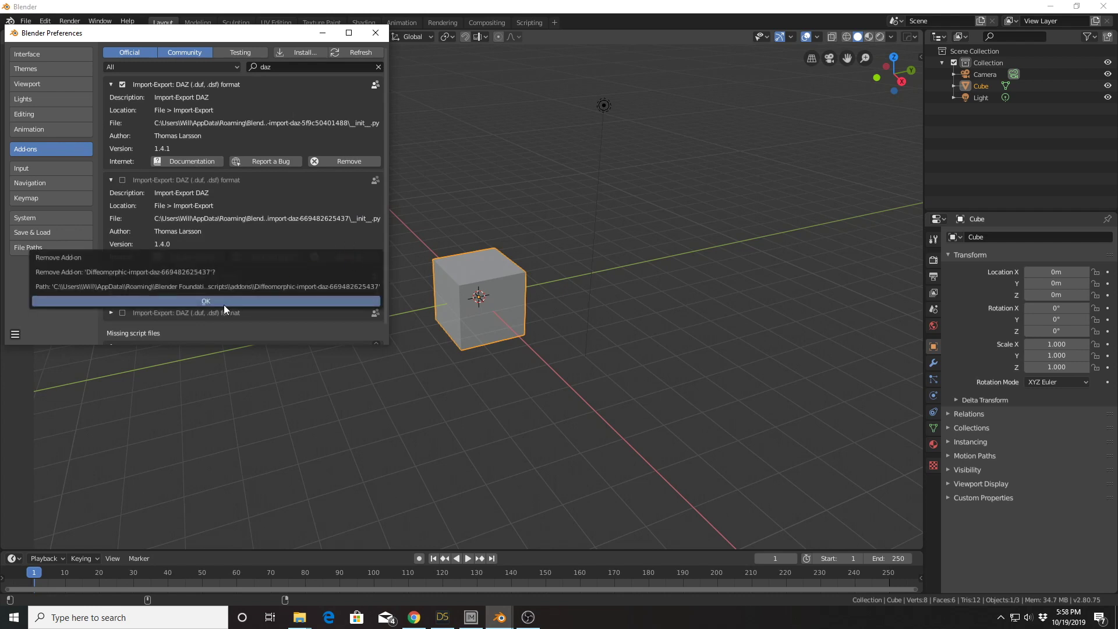
click(225, 301)
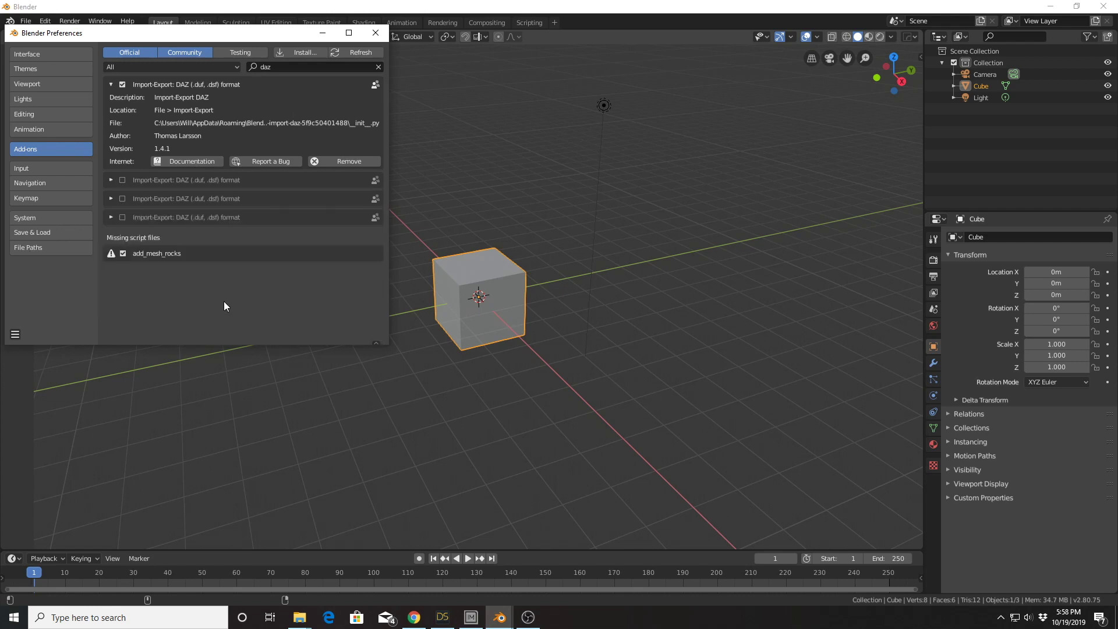
Remove the disabled version 1.3.1 DAZ add-on, Diffeomorphic-import-daz-811e2988f5e1, and confirm the removal.
click(110, 198)
click(337, 276)
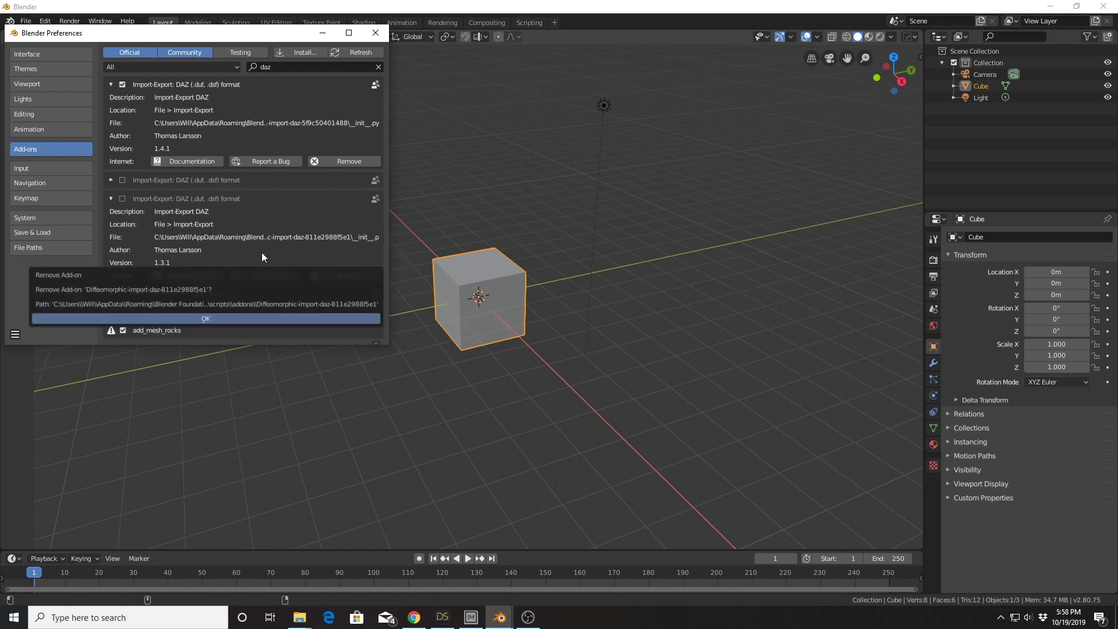
click(165, 320)
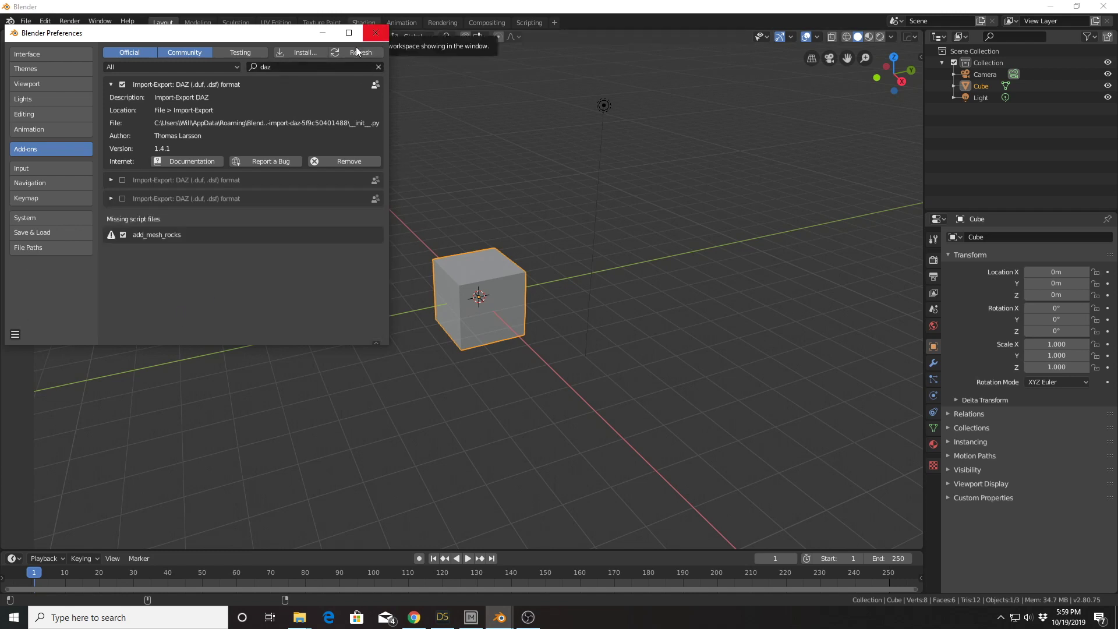
Check the options for saving preferences and close the Preferences window.
click(15, 336)
click(15, 335)
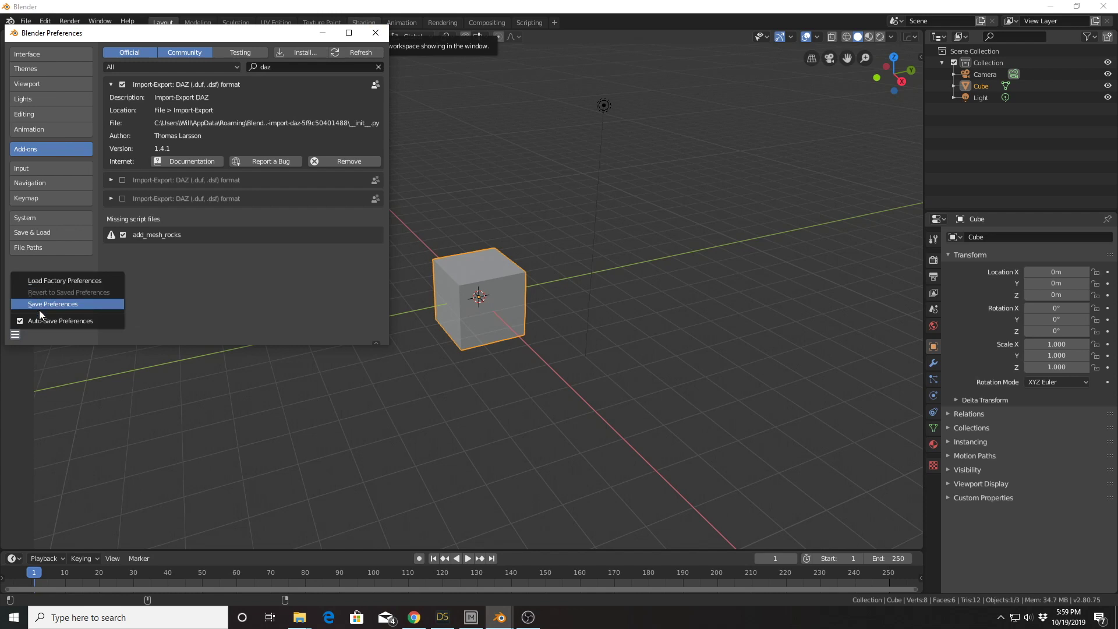
click(387, 35)
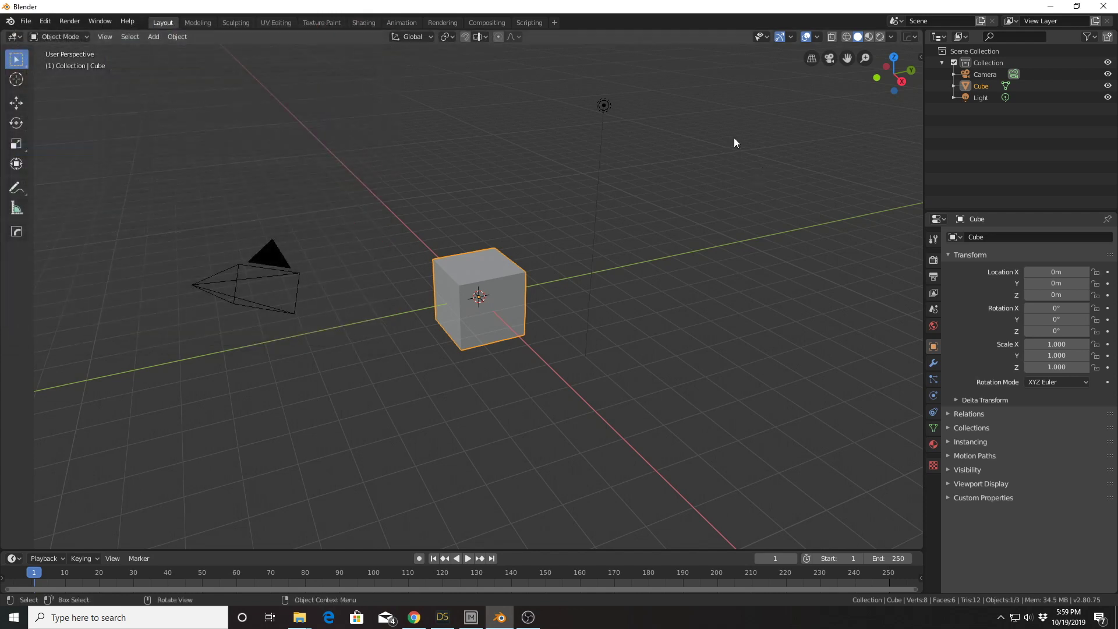
Show the DAZ Runtime tools in the 3D viewport's sidebar and expand their Settings section.
key(n)
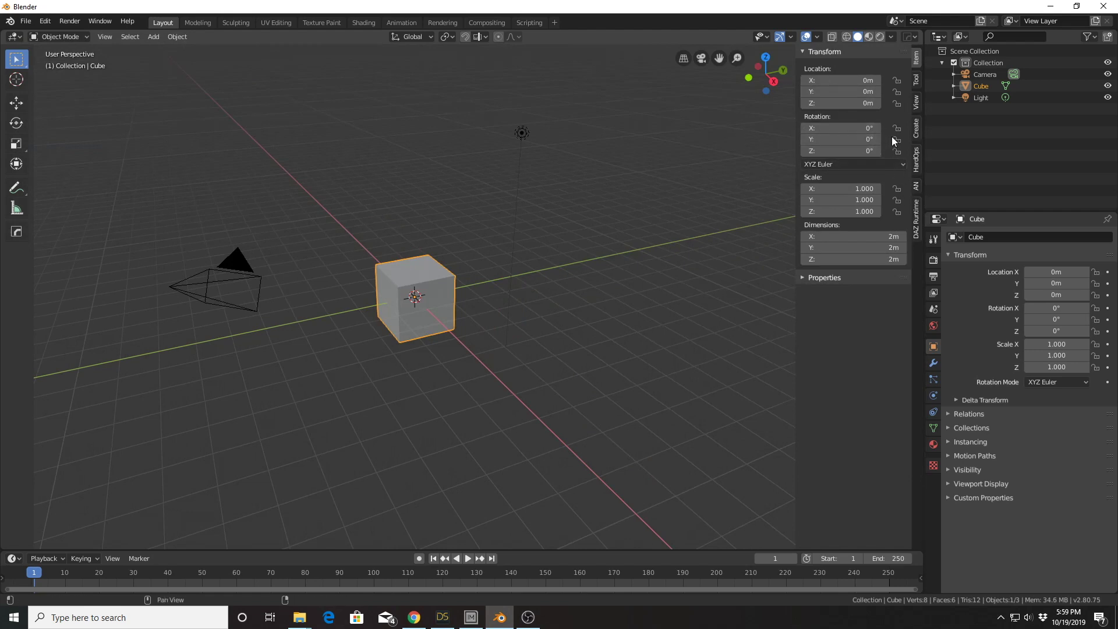
click(916, 220)
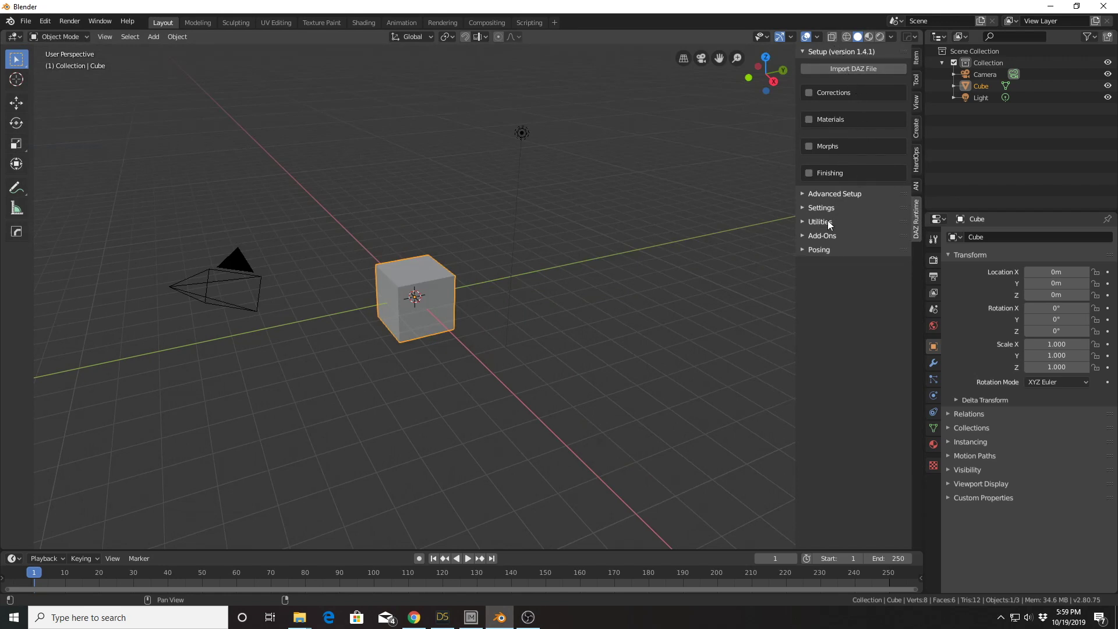
click(812, 209)
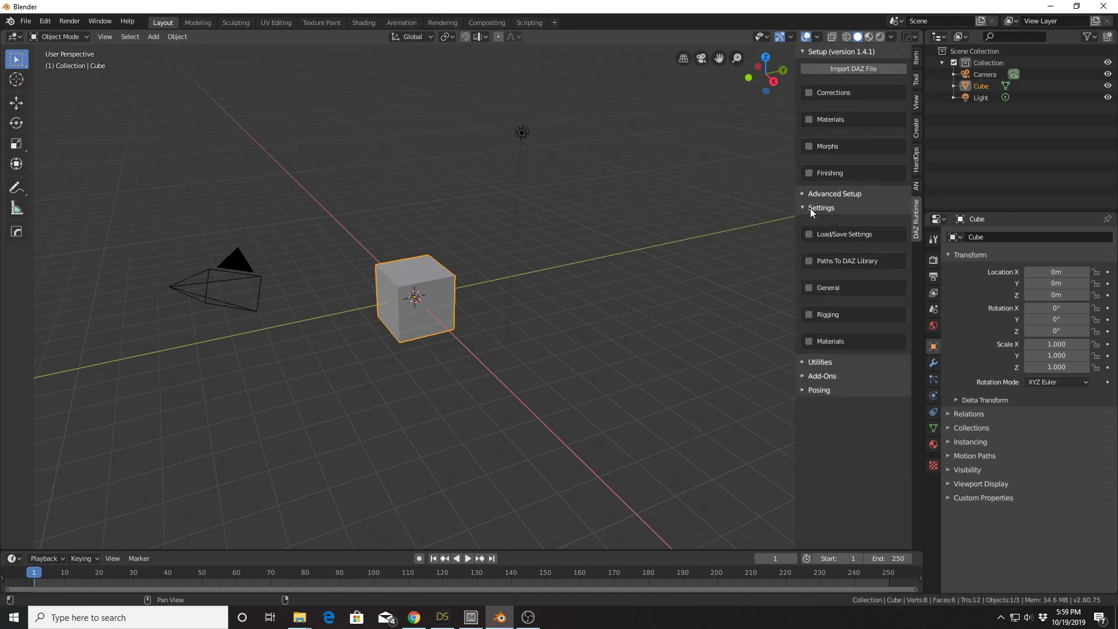
Examine the Paths To DAZ Library entries in a widened sidebar, and collapse them and narrow the sidebar again.
click(810, 261)
drag(794, 289, 520, 289)
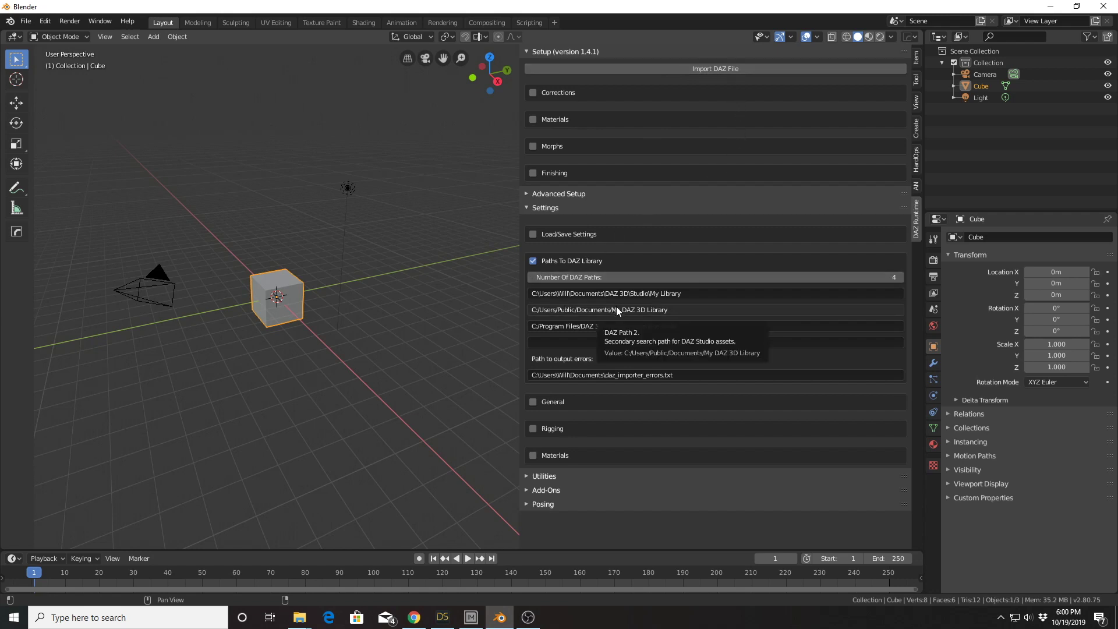
click(533, 261)
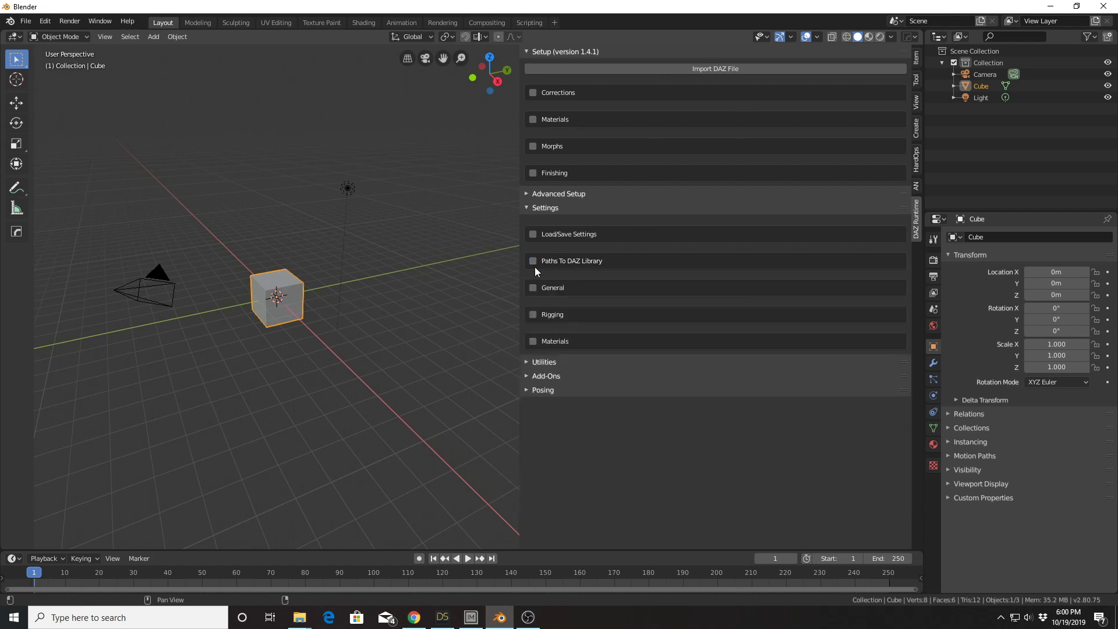
drag(519, 271, 805, 278)
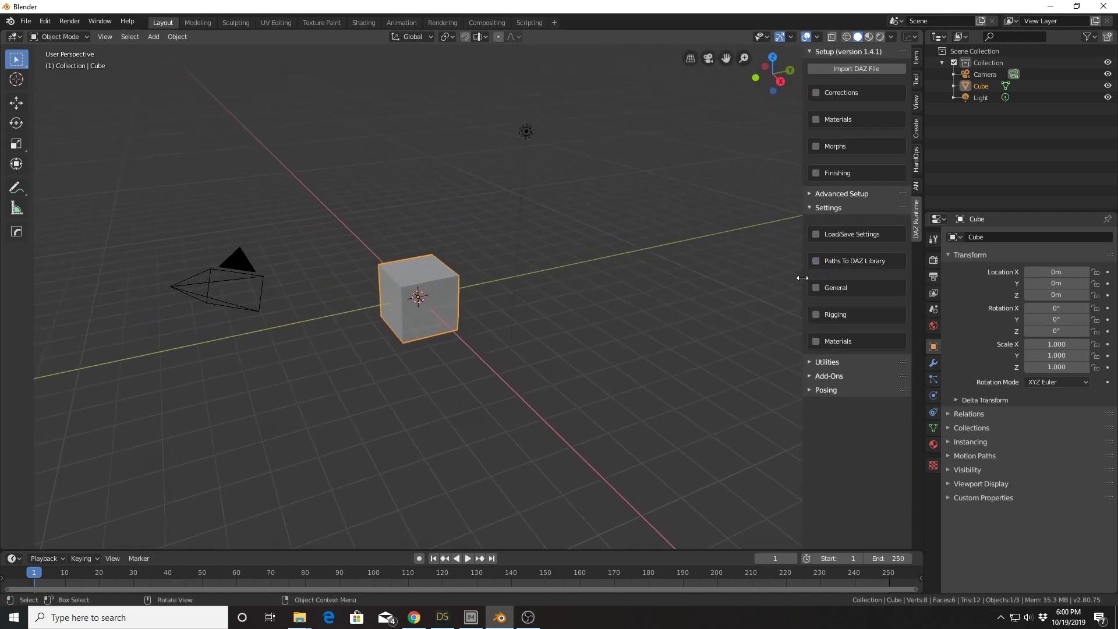
Switch to DAZ Studio and open the workspace customization dialog.
click(443, 620)
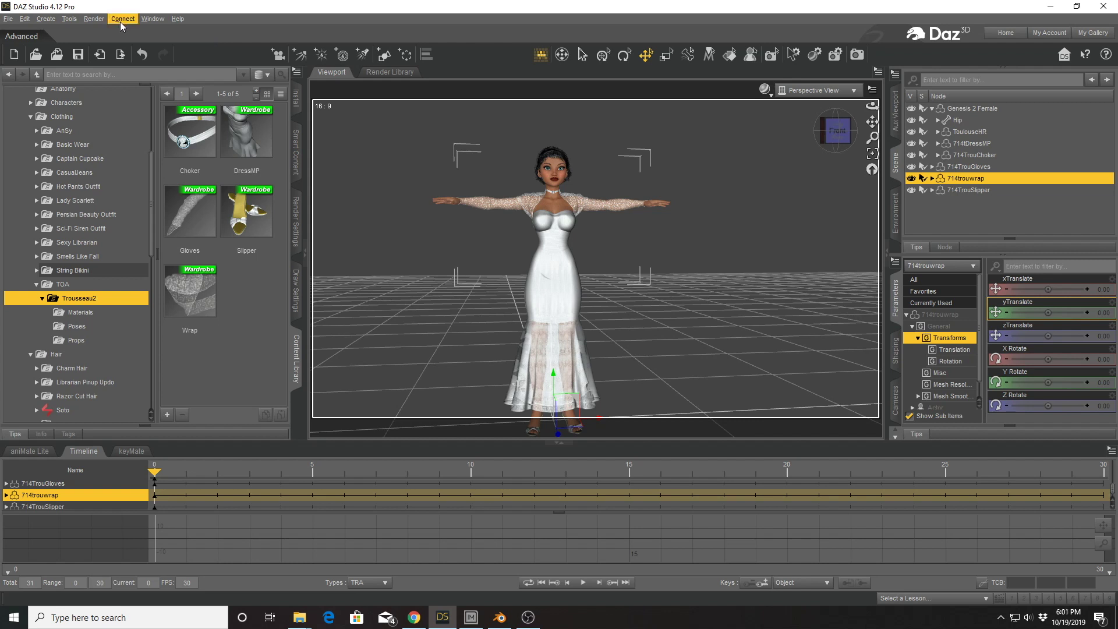
click(9, 19)
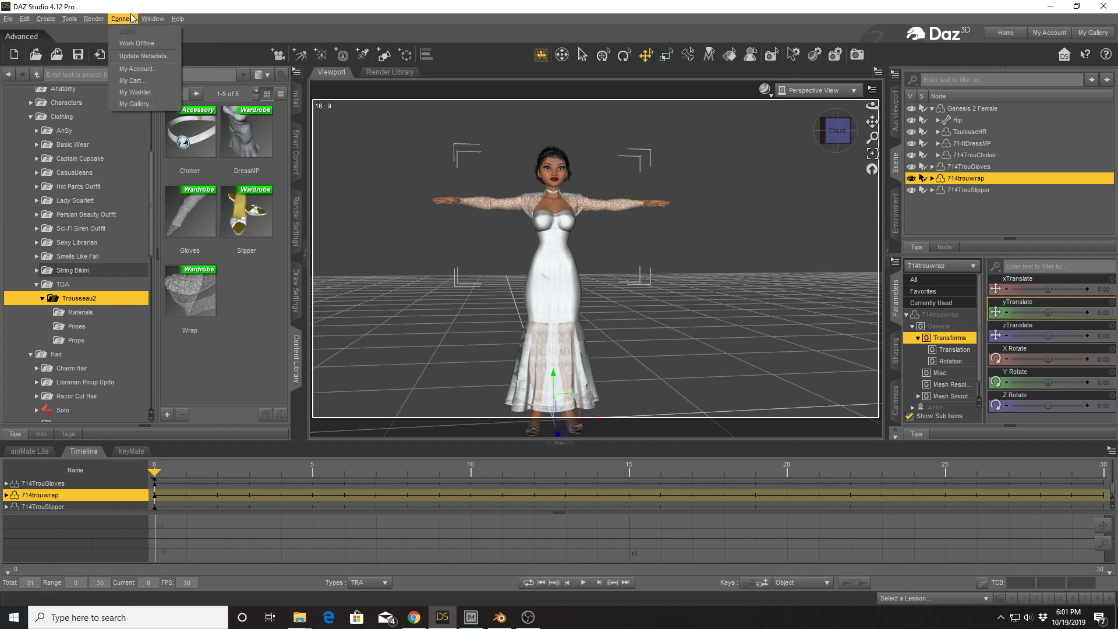
click(150, 18)
click(150, 18)
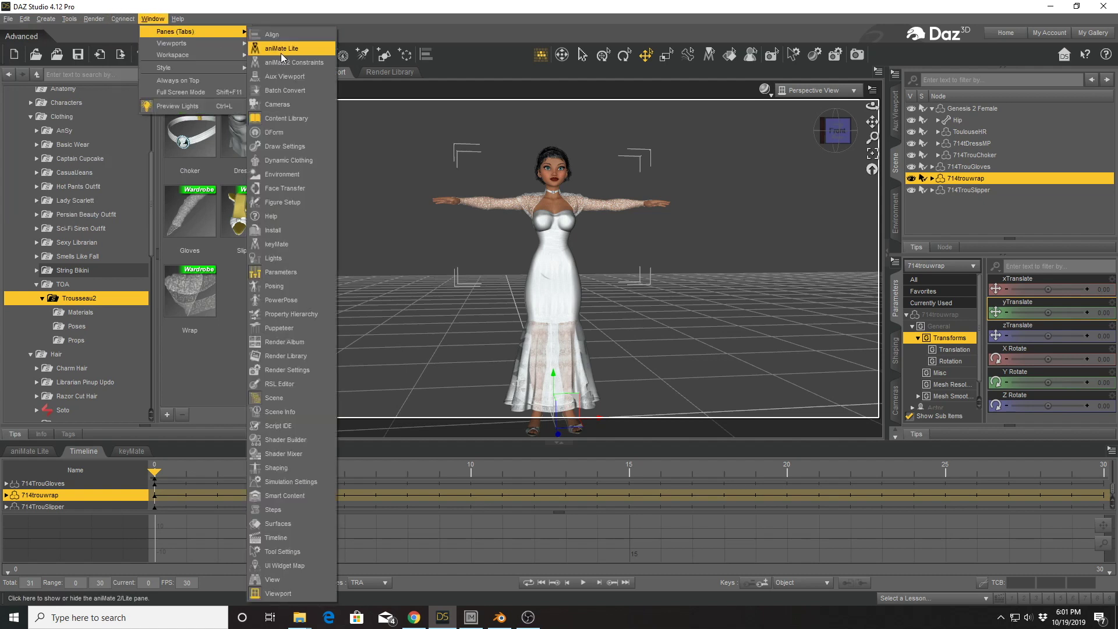
mouse_move(215, 53)
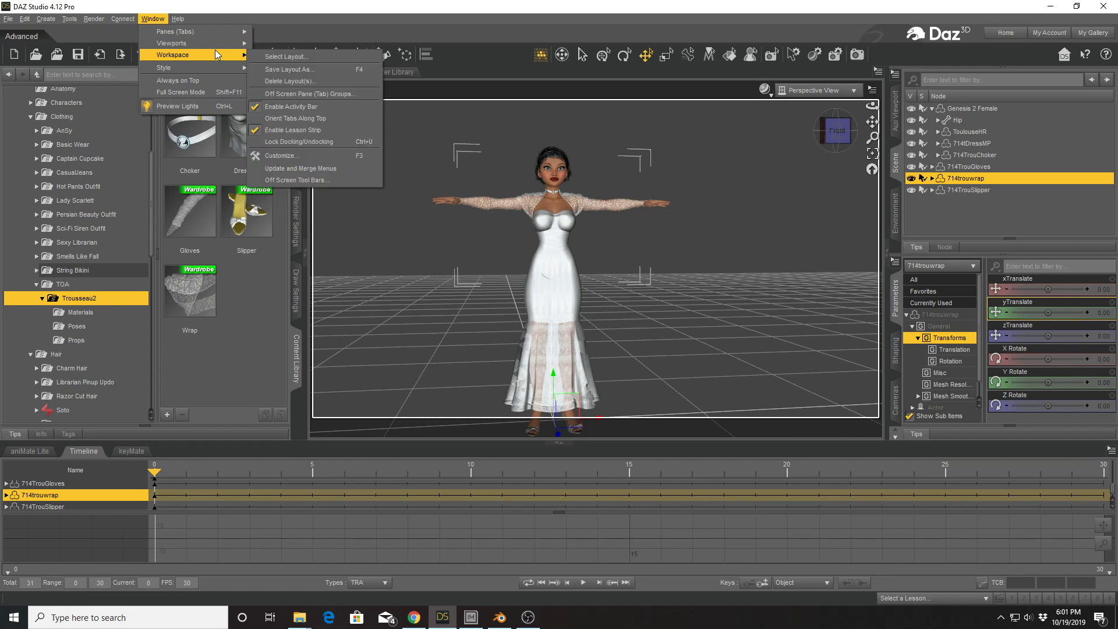
click(307, 157)
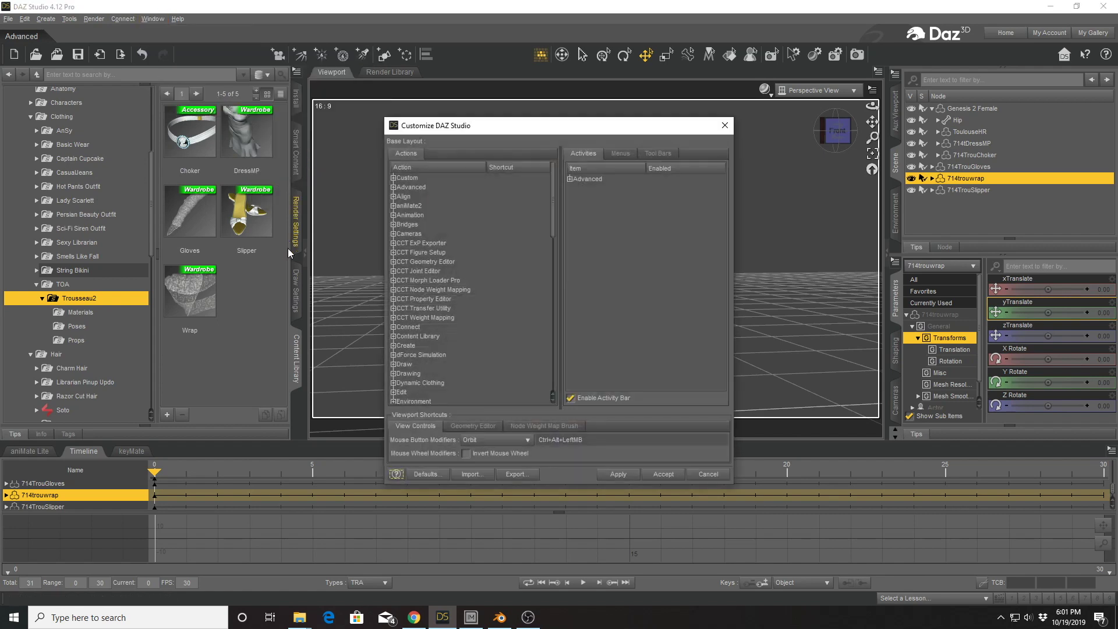
Delete the existing Export JSON Data action from the Custom actions group.
click(394, 178)
click(403, 180)
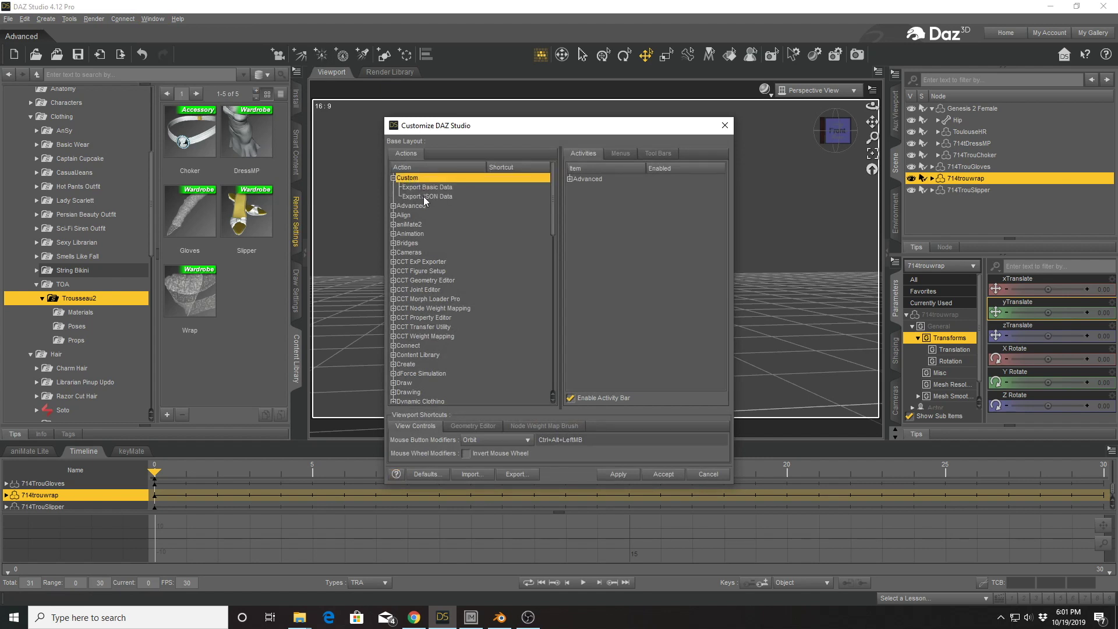
click(424, 196)
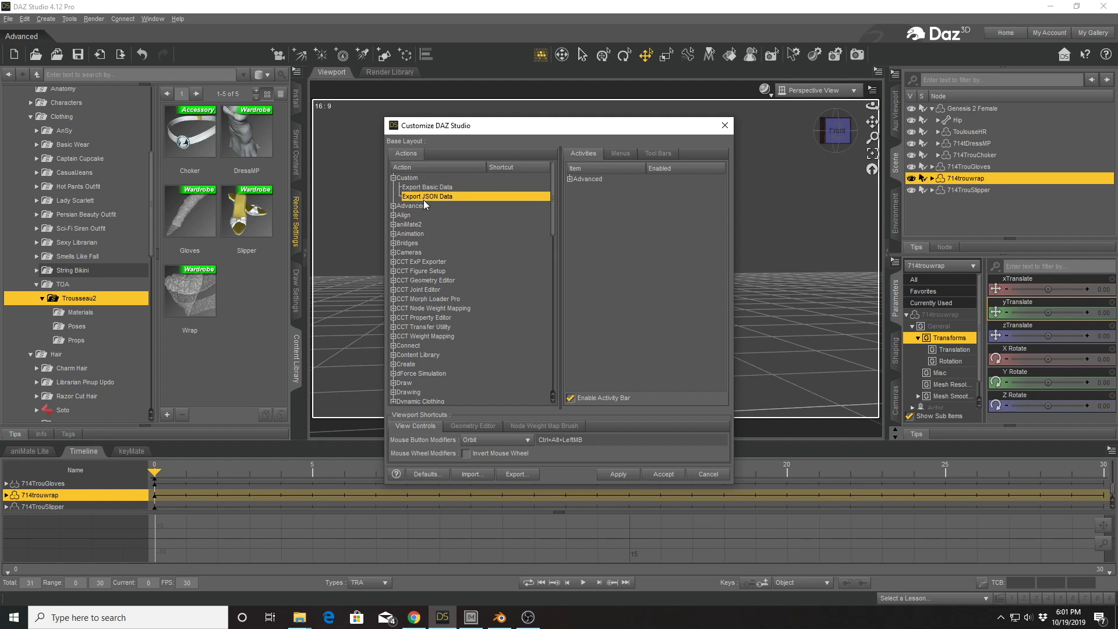
right_click(424, 201)
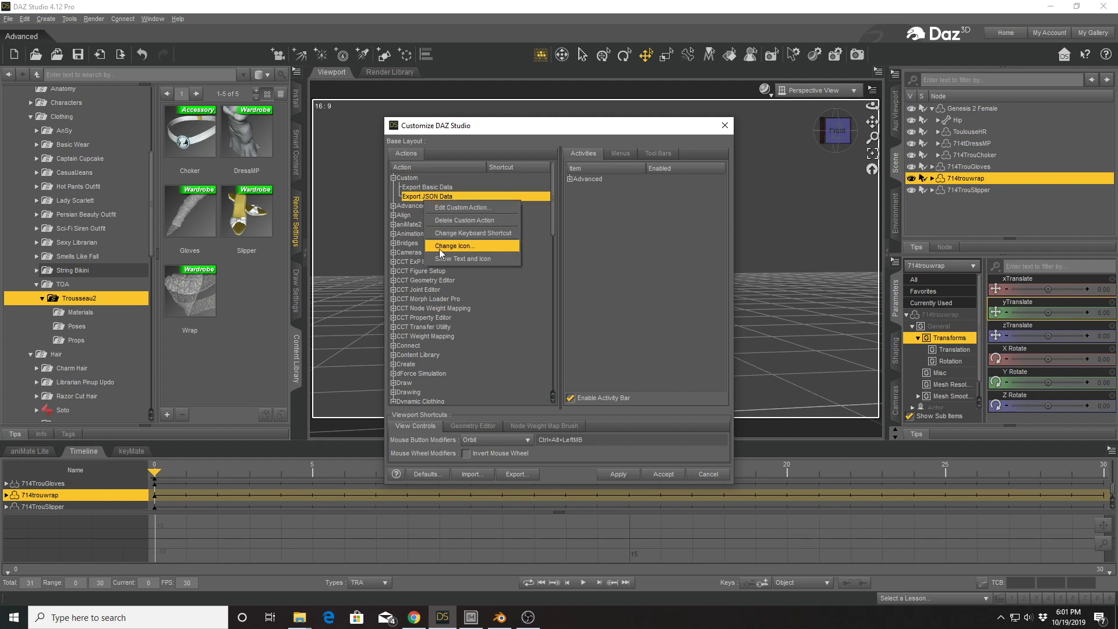
click(459, 221)
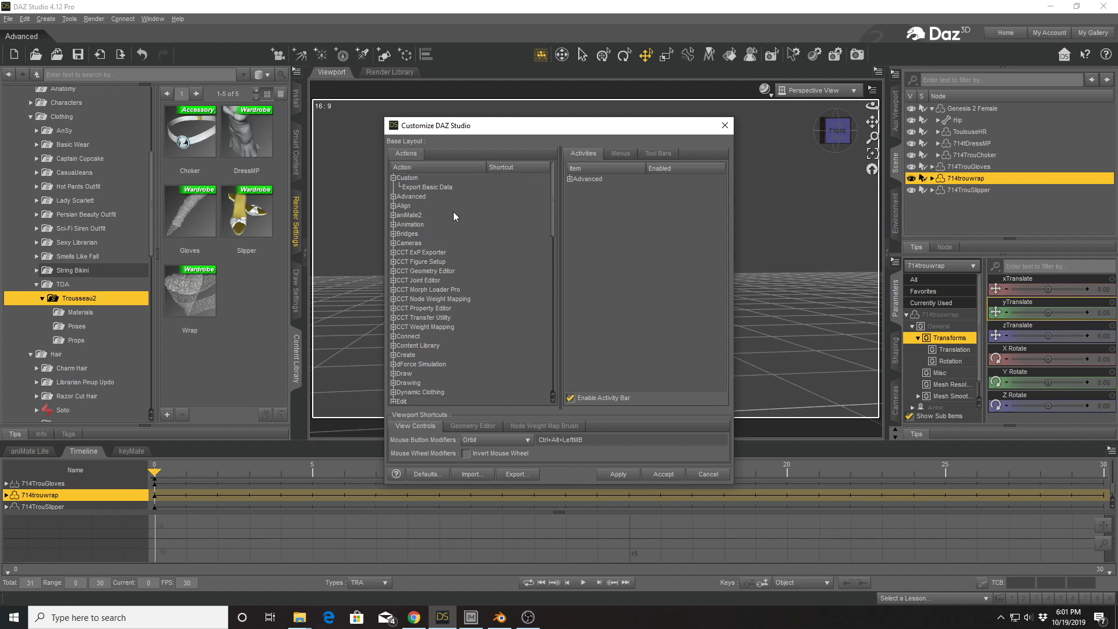
Create a custom action with menu text Export JSON Data and description Export JSON Button 2, and start browsing for its script file.
click(409, 178)
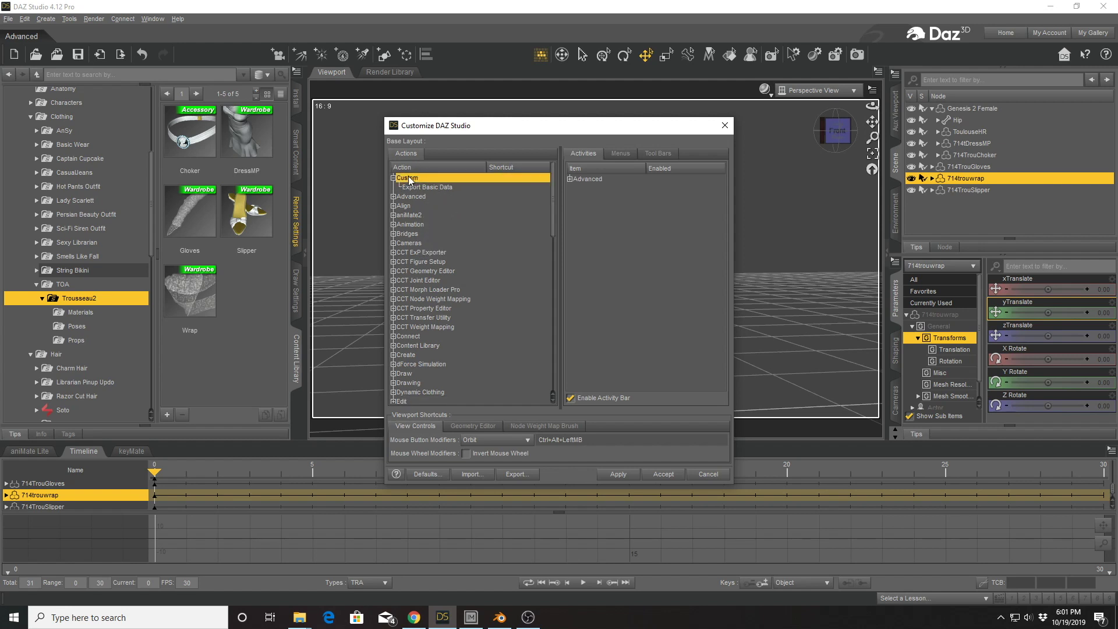
right_click(409, 176)
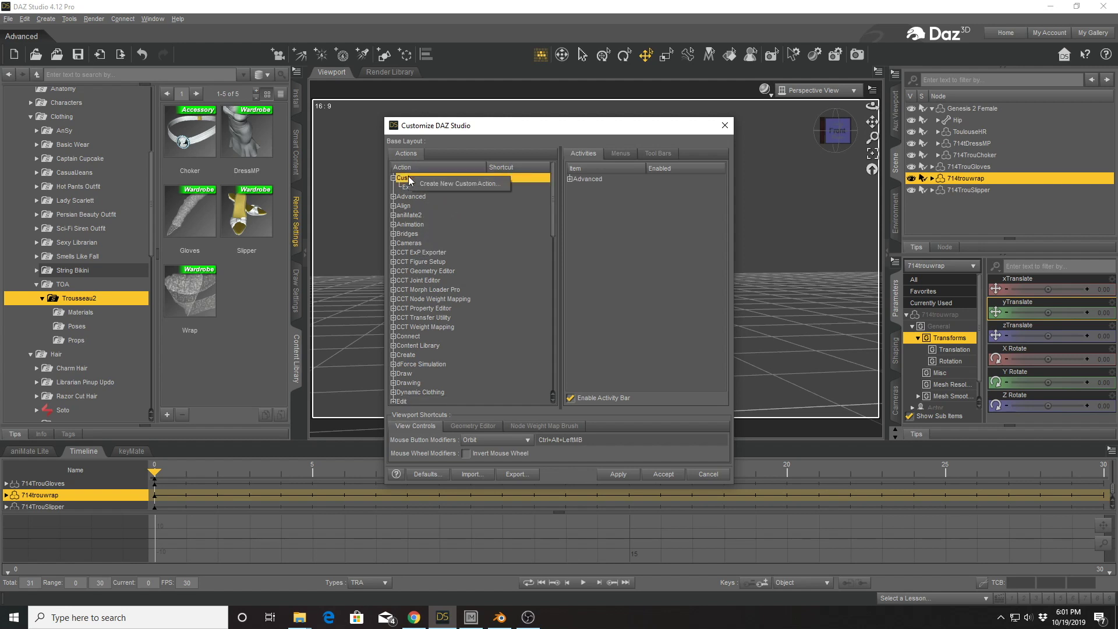
click(460, 183)
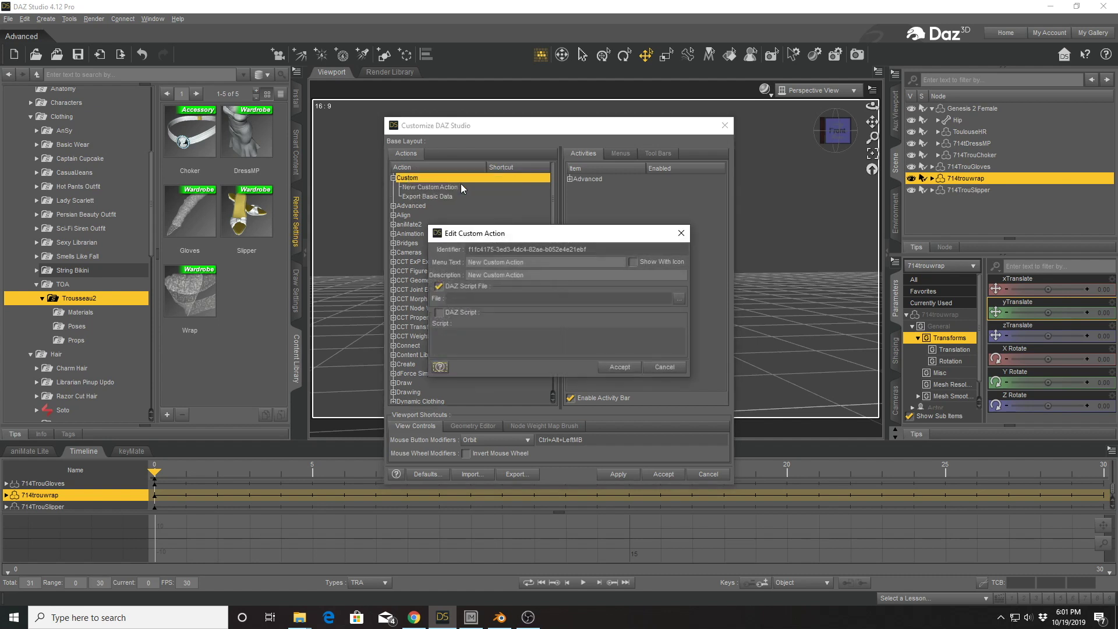
drag(556, 262, 457, 264)
text(Export JSON Data)
key(Tab)
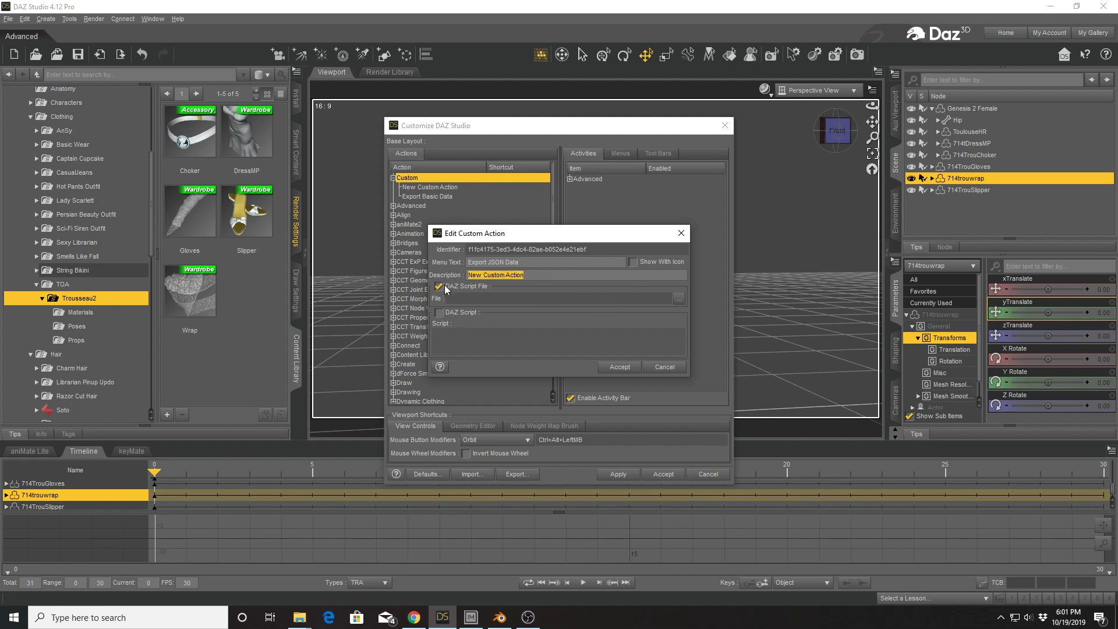
text(Export JSON Button 2)
click(679, 299)
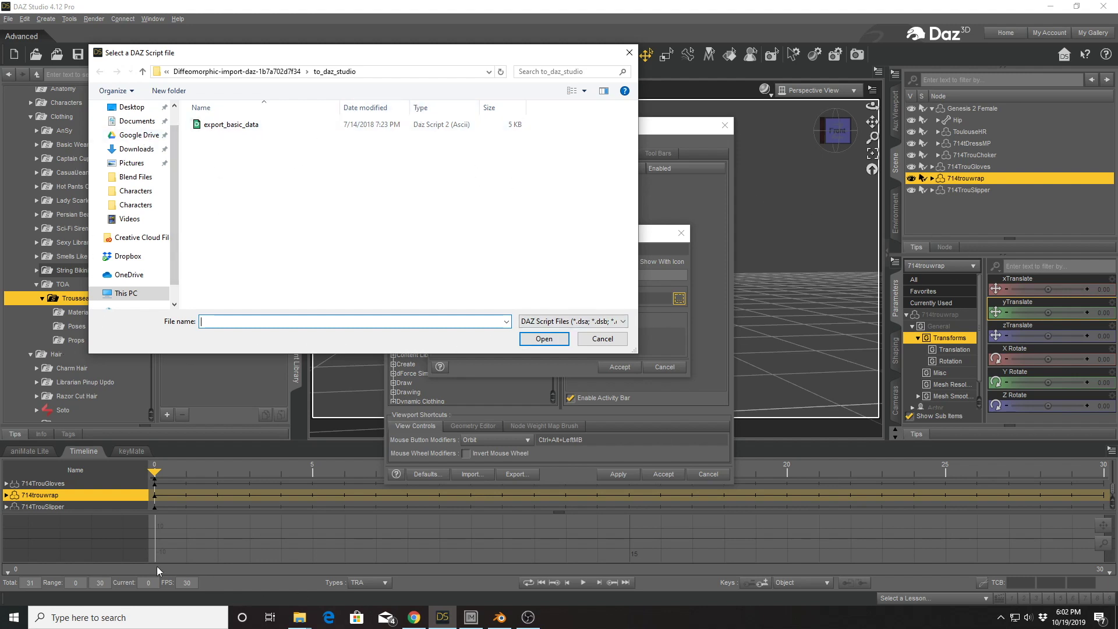
Switch to Chrome and review the repository and download links on Diffeomorphic's Daz Importer version 1.4 page.
click(432, 622)
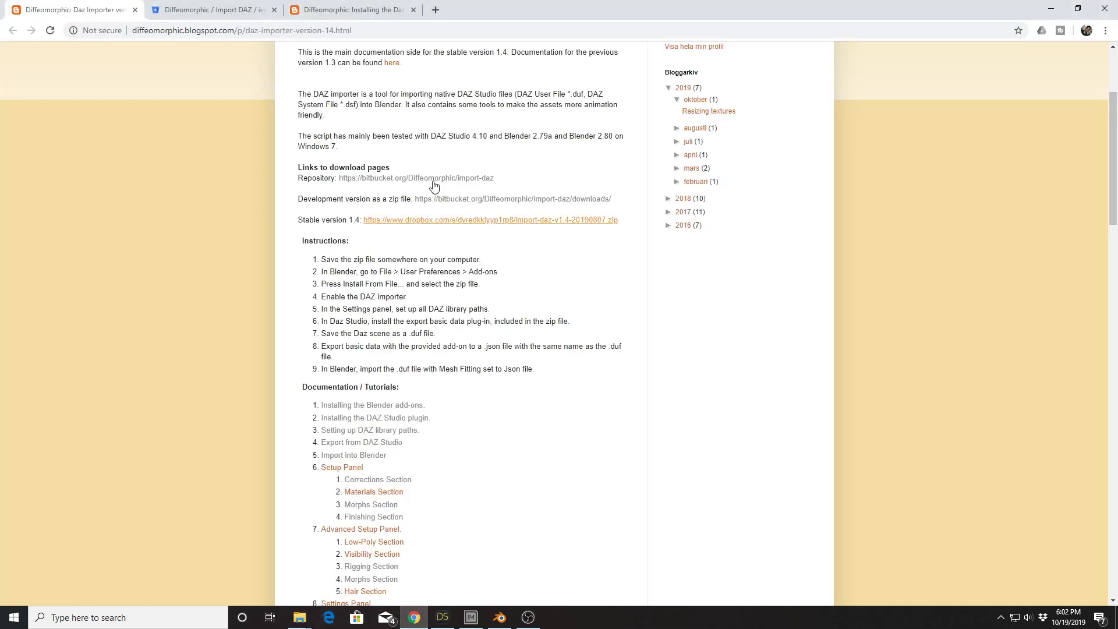
scroll(460, 231, up, 1)
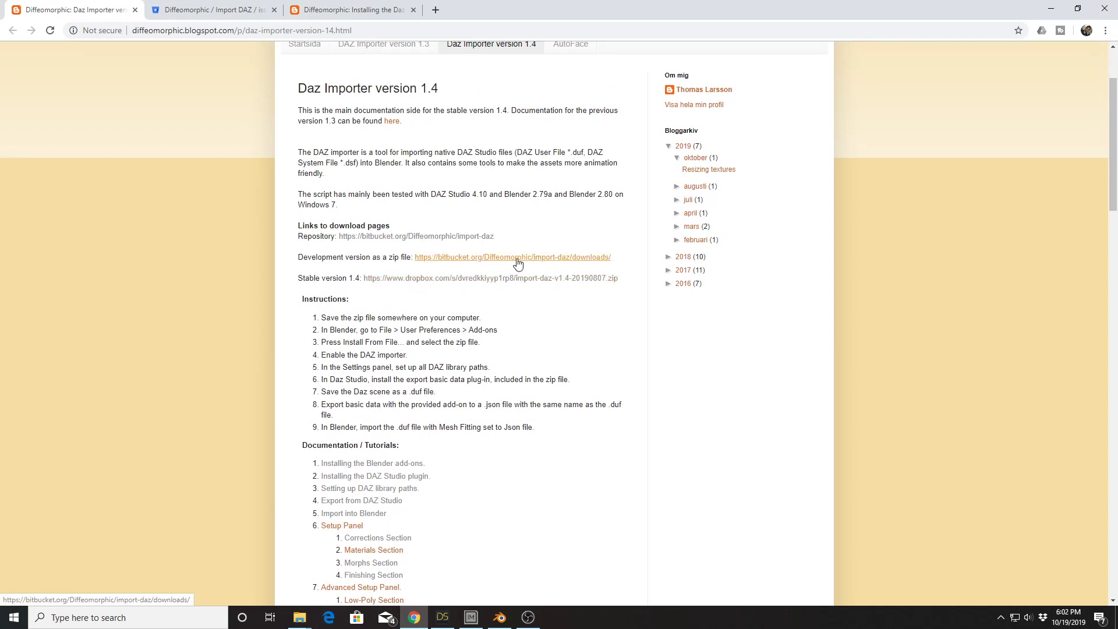
click(443, 239)
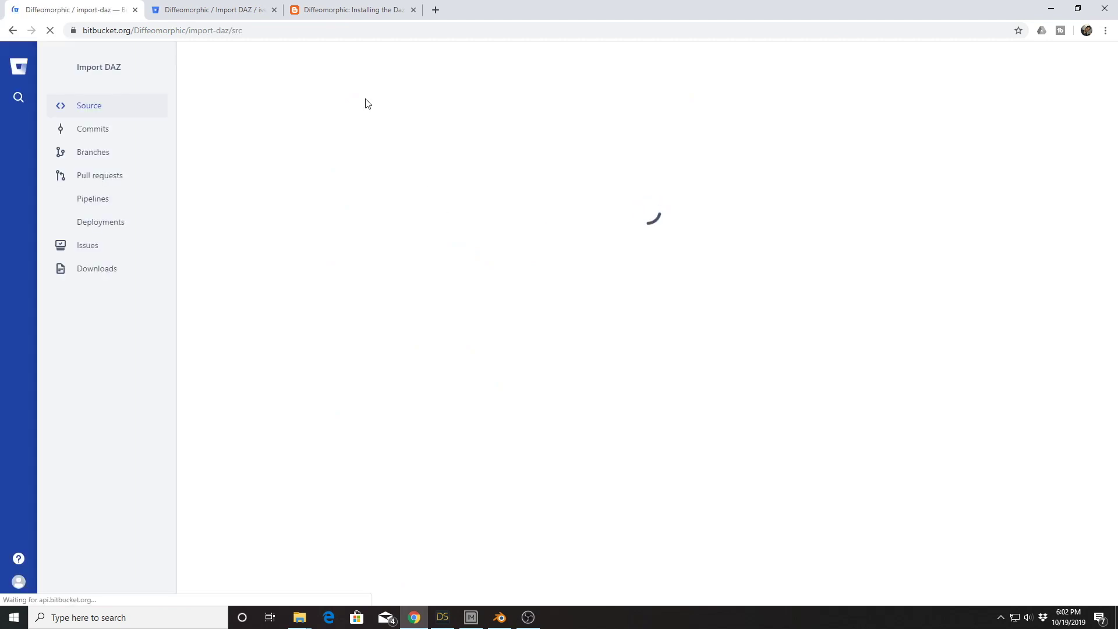
click(347, 9)
click(471, 159)
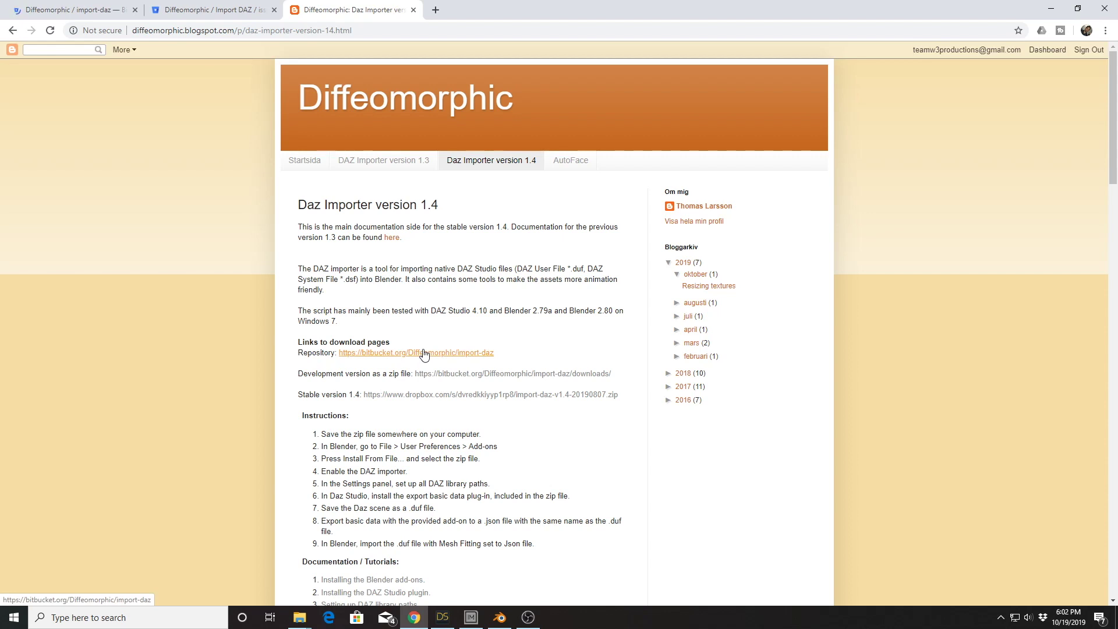
scroll(424, 354, down, 1)
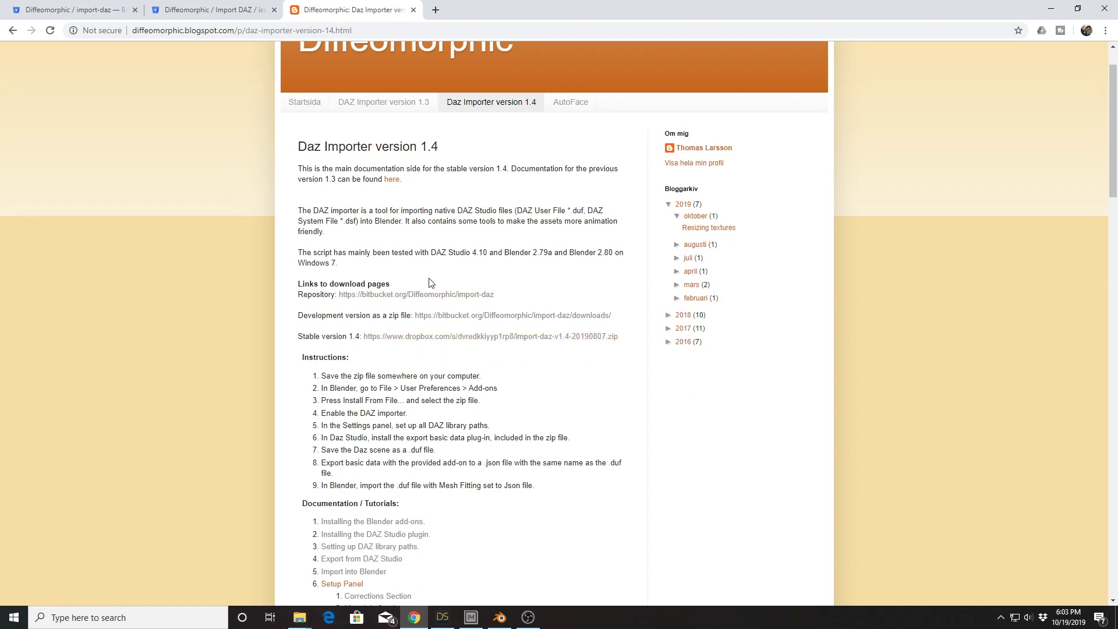
In File Explorer, locate the to_daz_studio folder inside the extracted Diffeomorphic-import-daz-1b7a702d7f34 folder and view its contents.
click(302, 618)
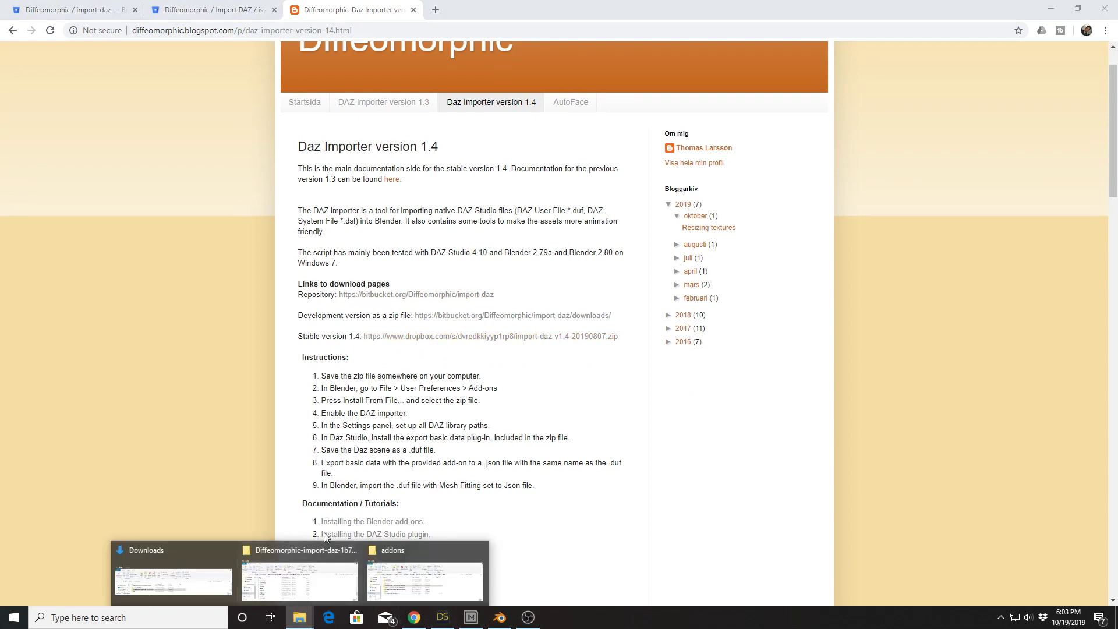
click(304, 572)
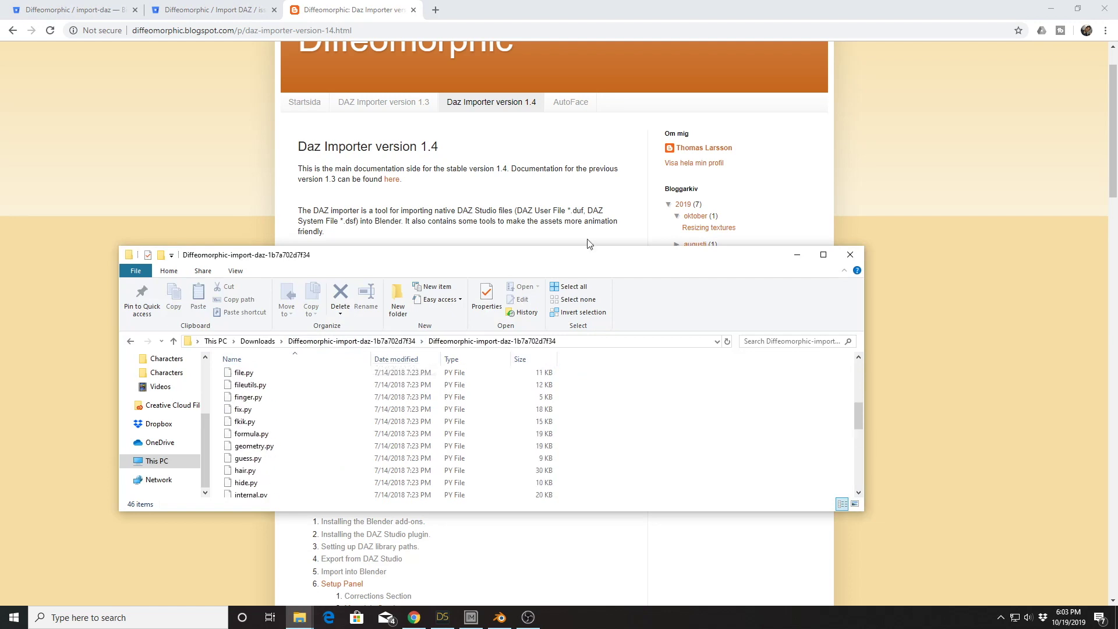
drag(501, 247, 501, 88)
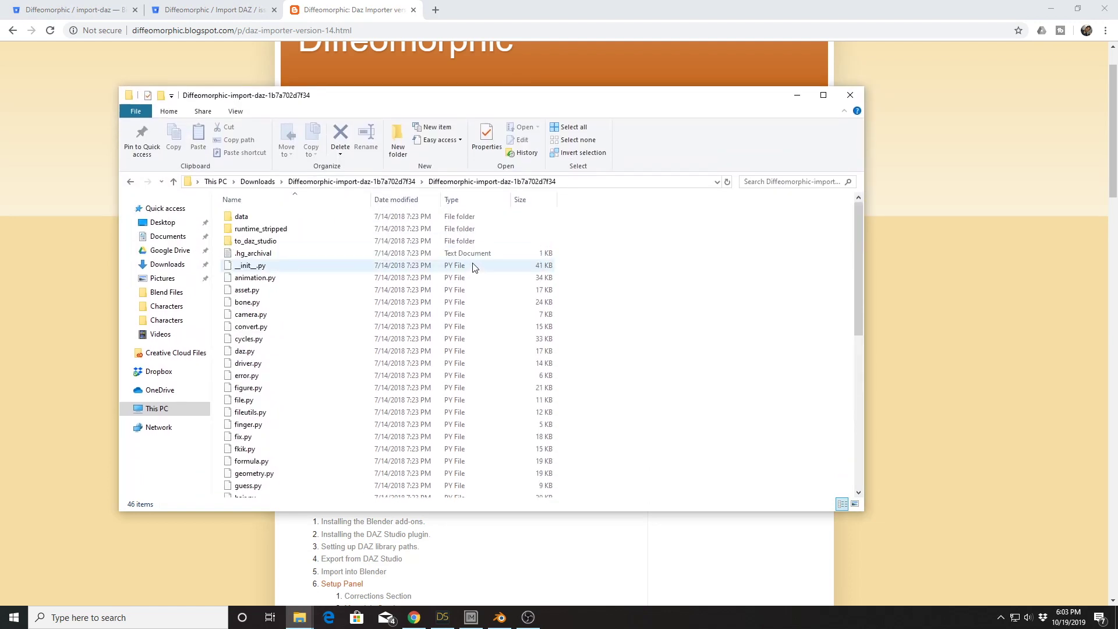
click(402, 181)
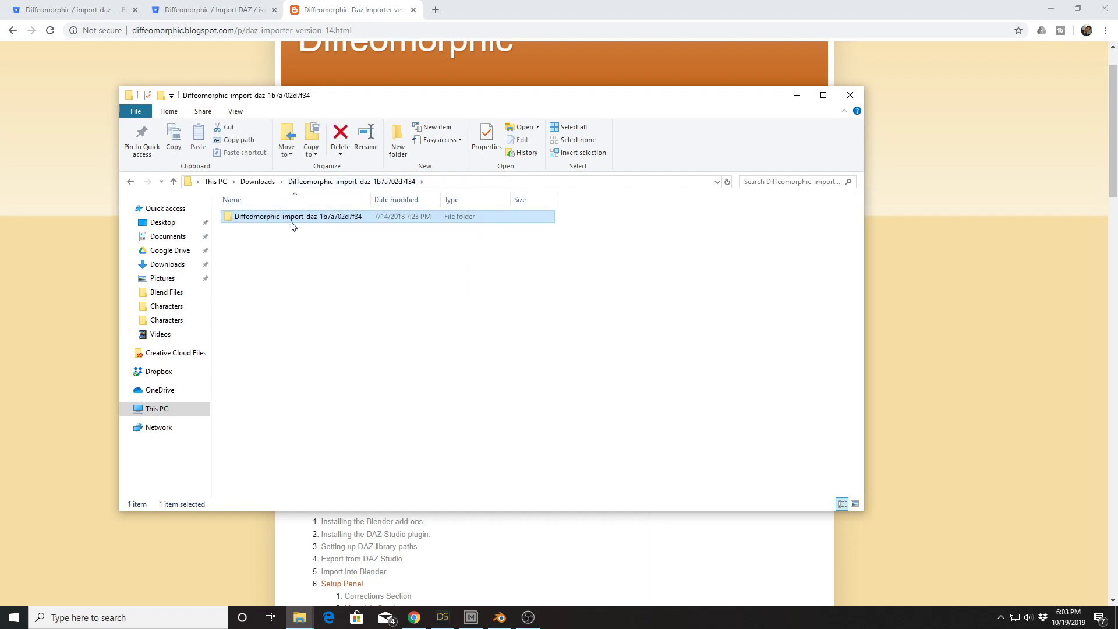
mouse_move(295, 220)
double_click(296, 218)
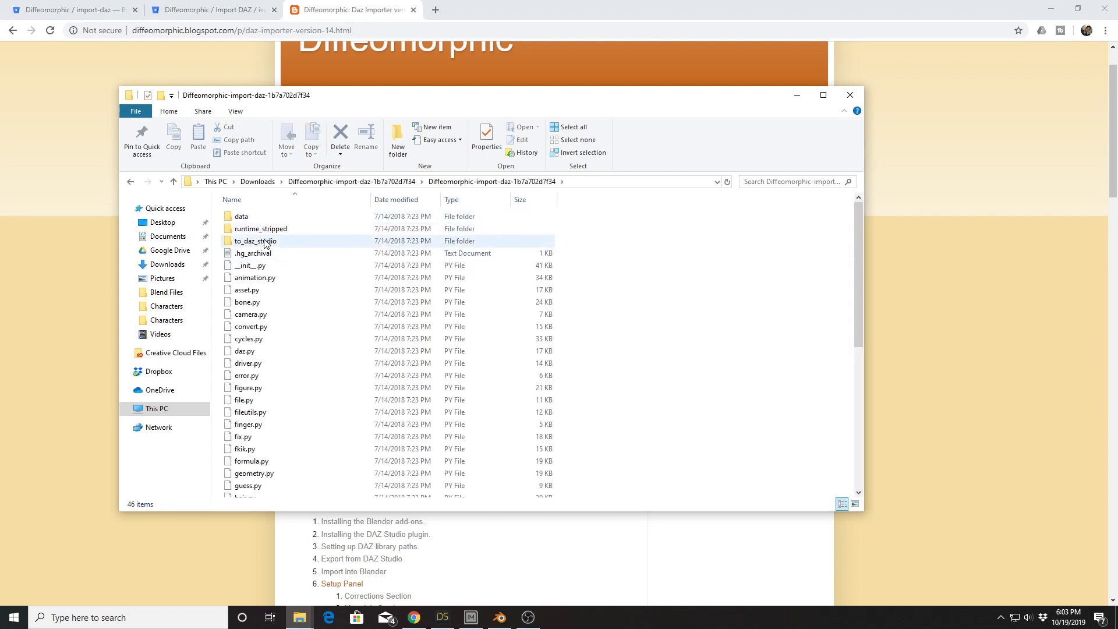
double_click(267, 241)
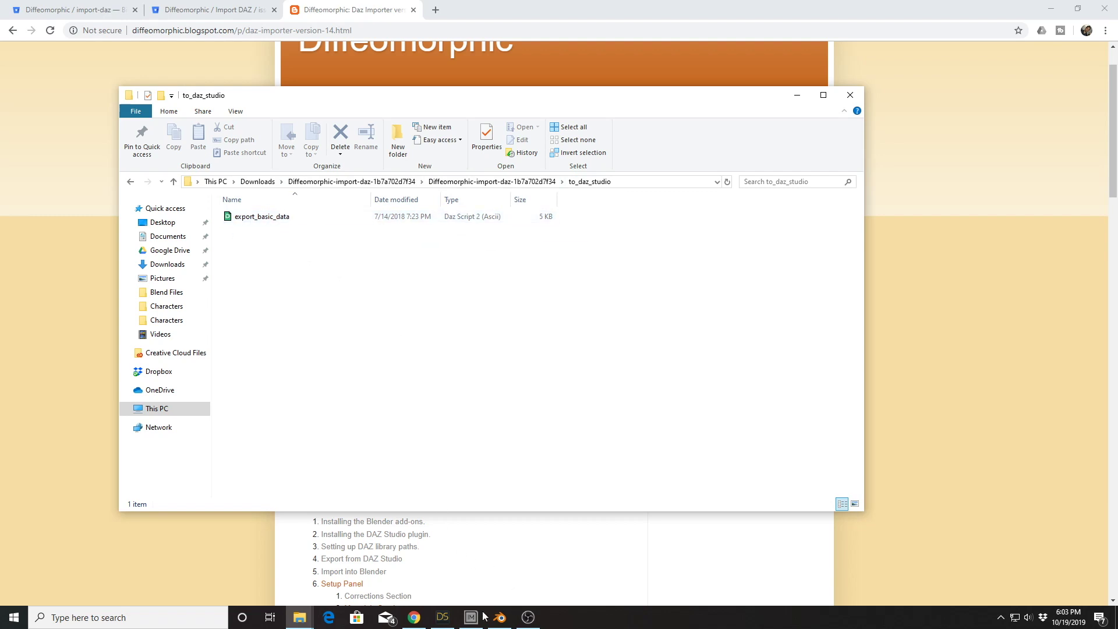
Back in DAZ Studio, assign the export_basic_data script file to the new custom action and accept it.
click(442, 617)
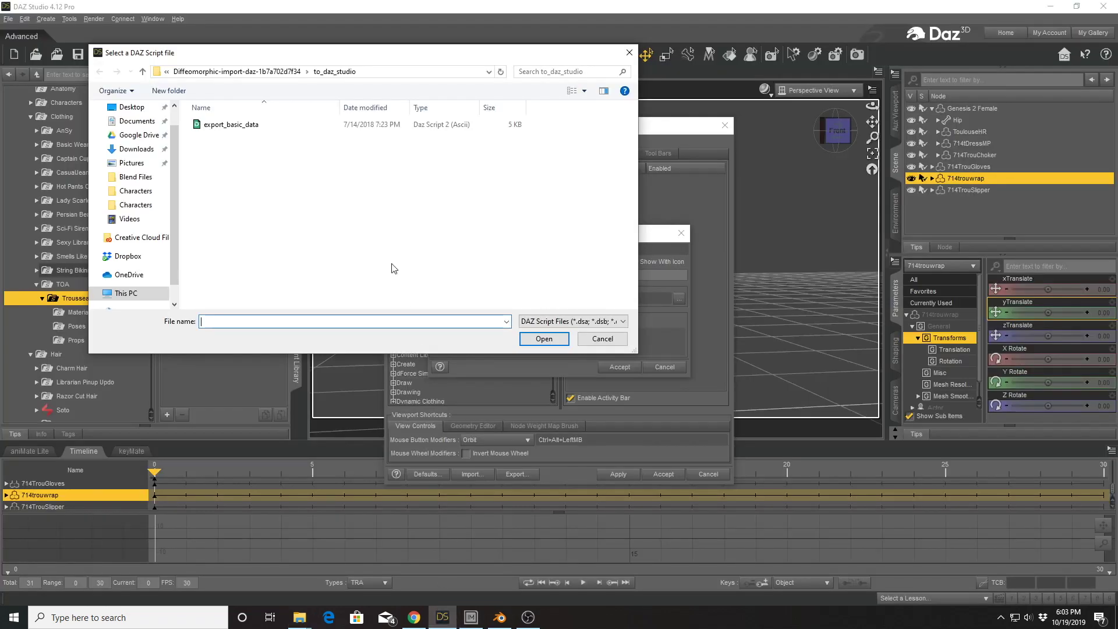
click(232, 125)
click(563, 340)
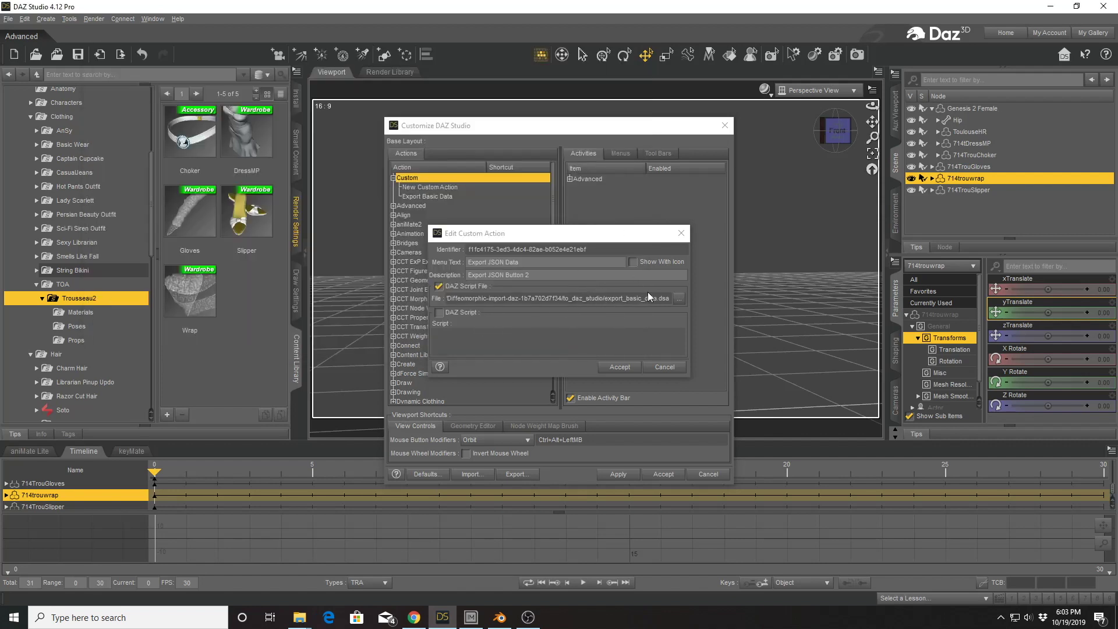
click(611, 367)
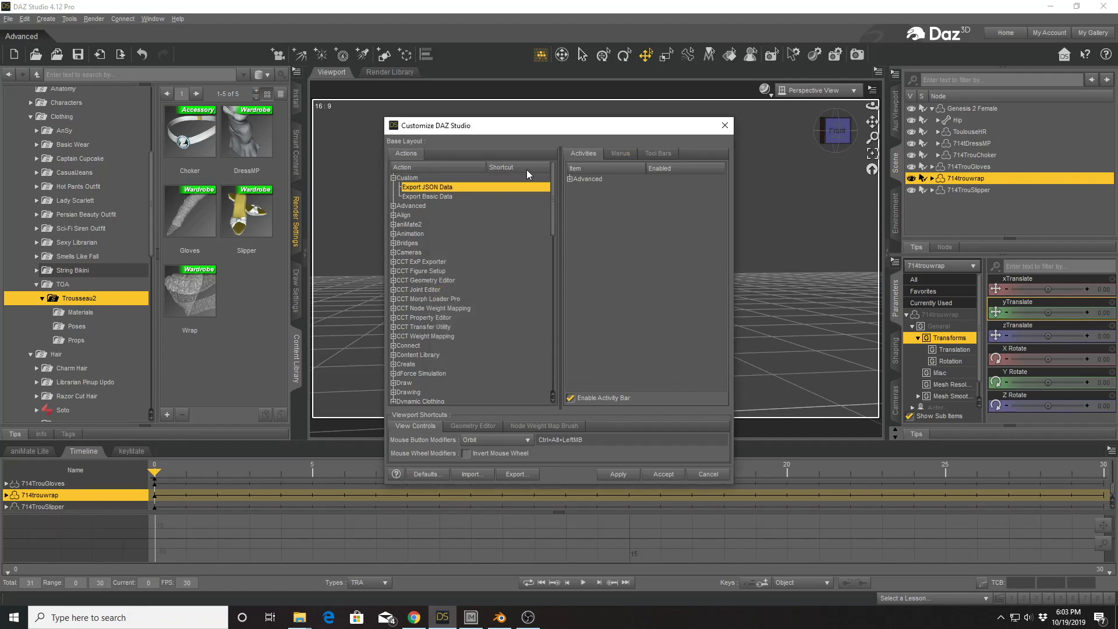
Add the Export JSON Data action to the main menu bar's File menu, directly below Export, and accept the customization.
click(621, 154)
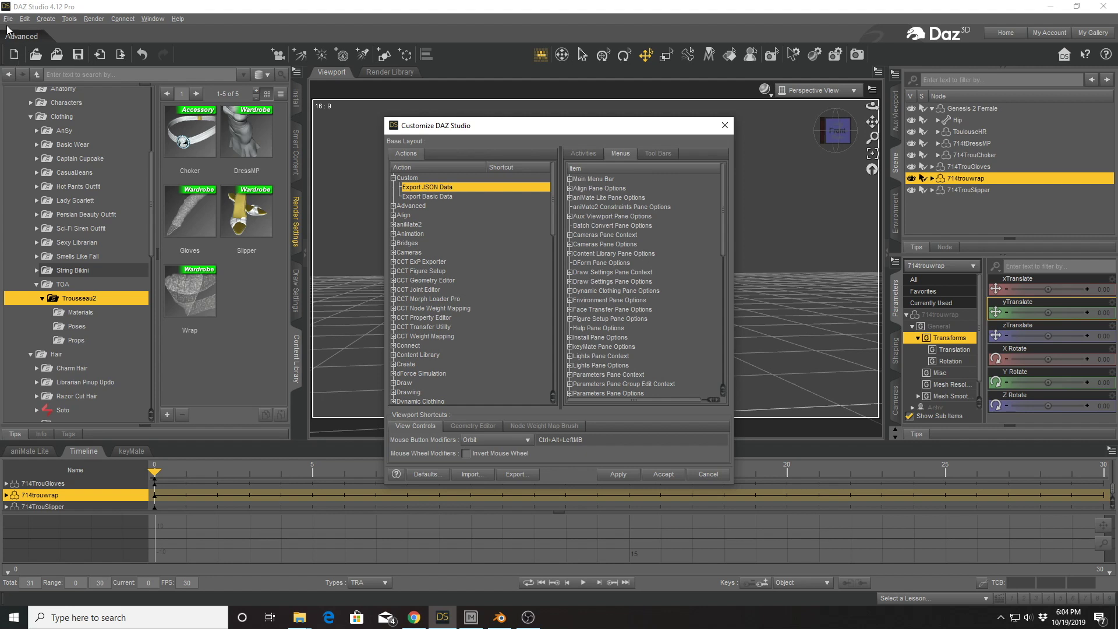
click(576, 180)
double_click(574, 178)
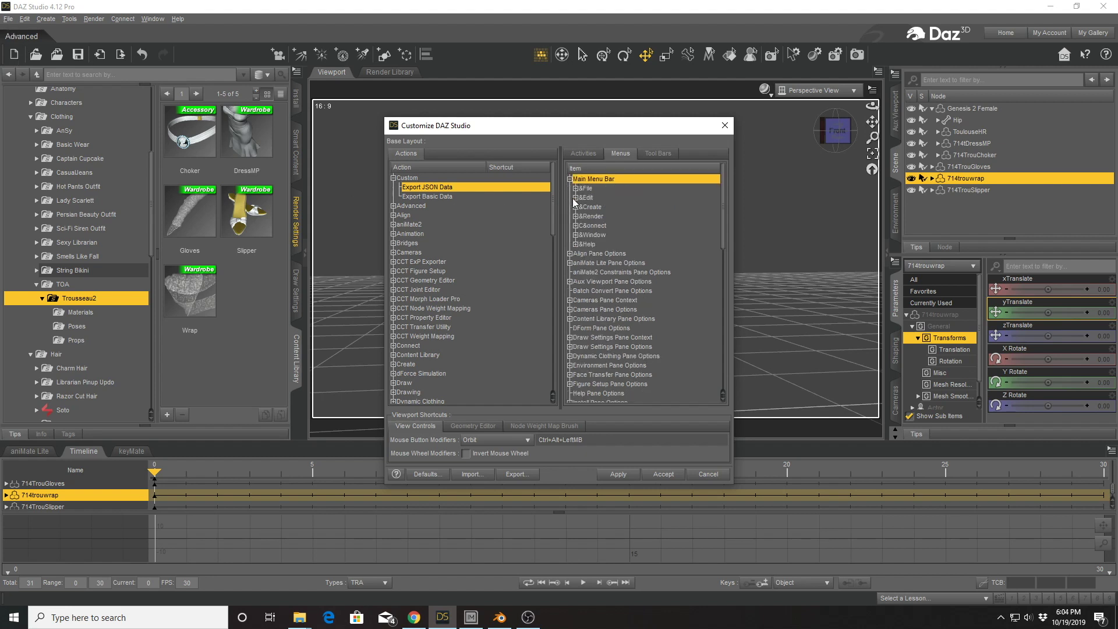
click(575, 188)
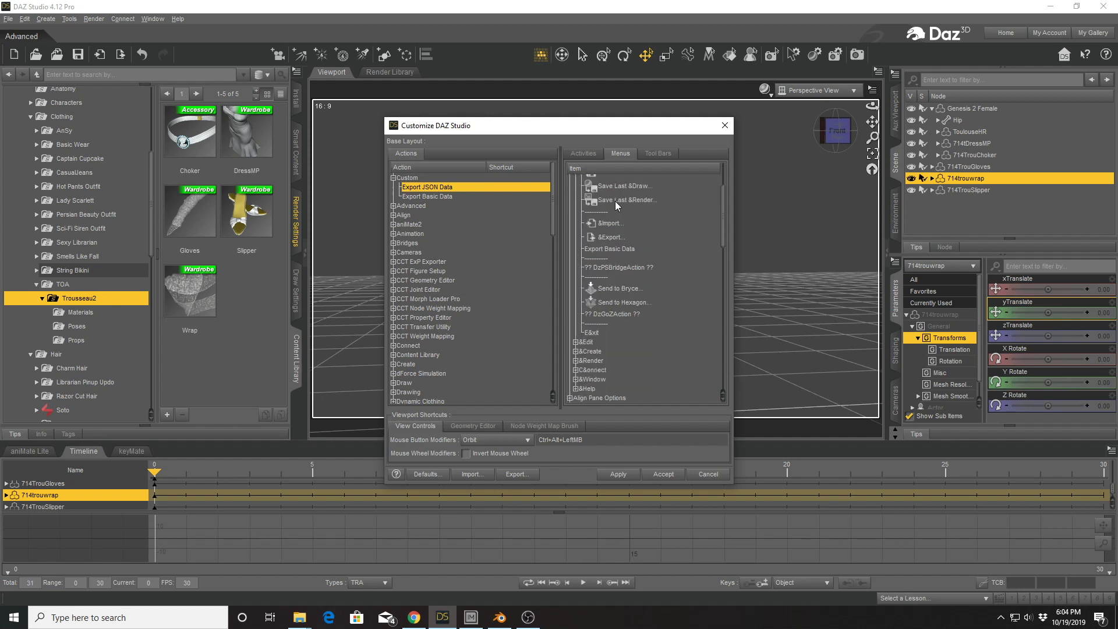
scroll(615, 201, down, 2)
drag(417, 190, 623, 252)
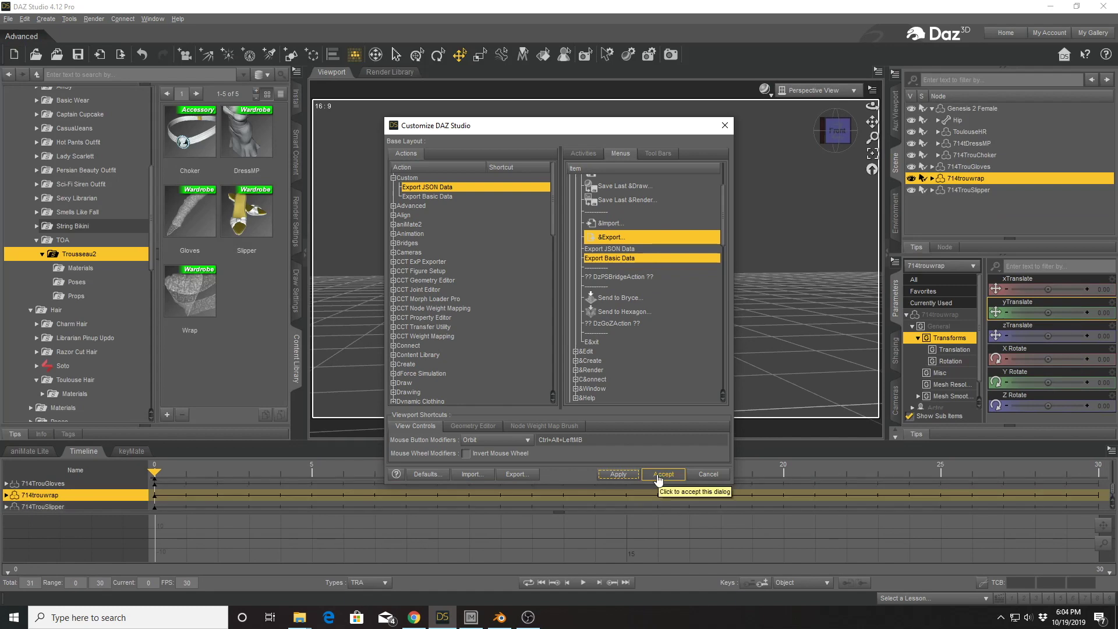
click(659, 475)
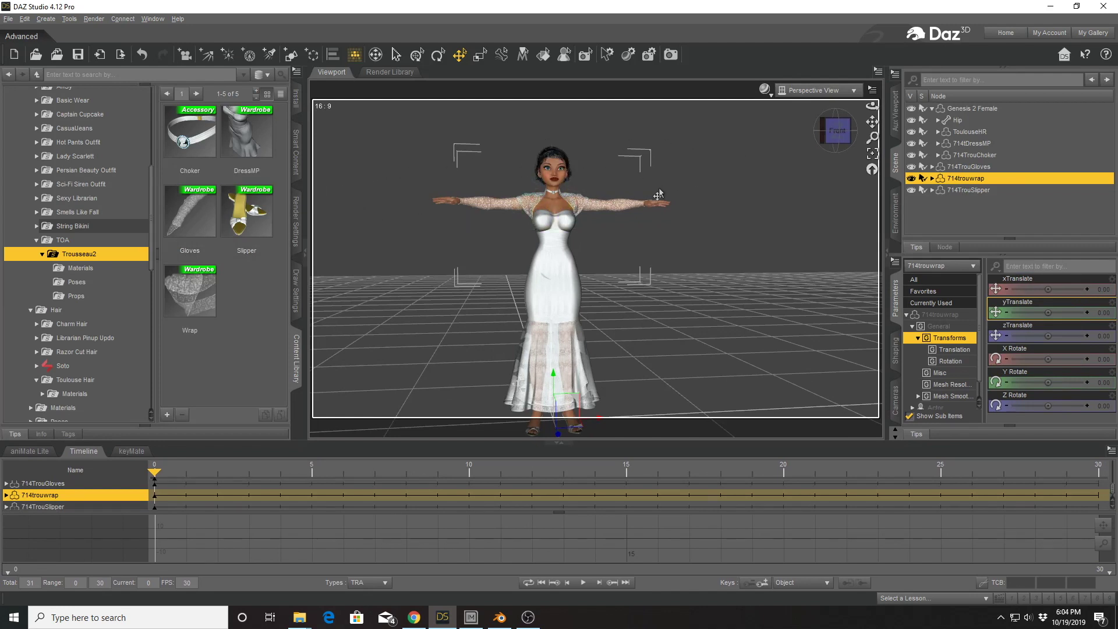
Deselect the wrap in the scene and orbit the view slightly around the character.
click(754, 195)
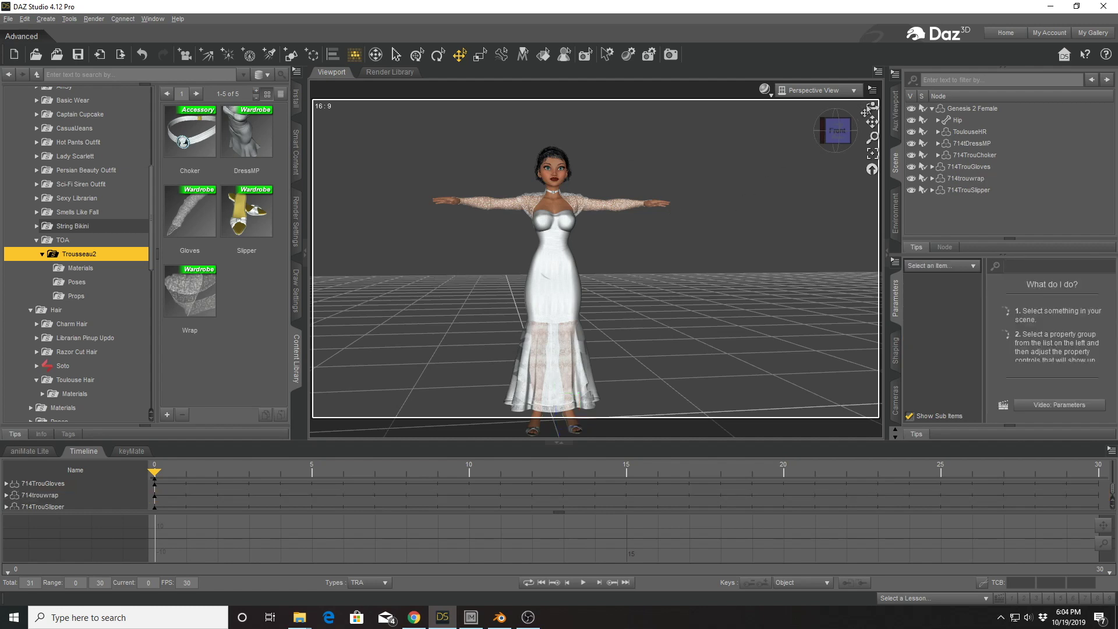
mouse_move(872, 106)
mouse_down()
mouse_move(763, 137)
mouse_move(751, 129)
mouse_move(863, 106)
mouse_up()
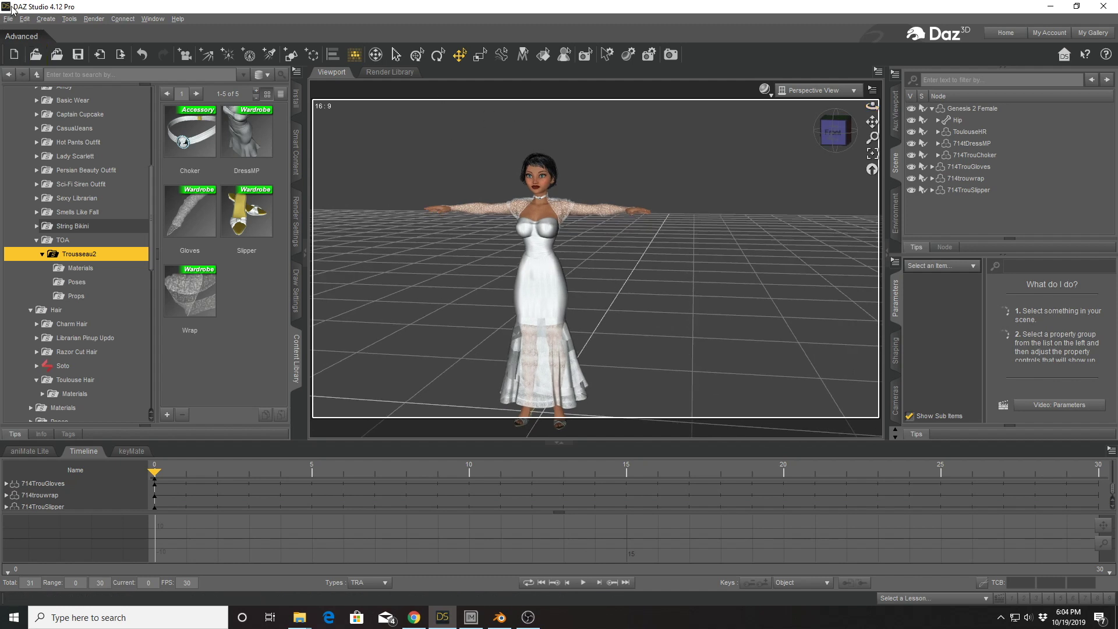
Save the scene as Wedding, a DSON User File, in the Characters folder directly under Google Drive.
click(10, 21)
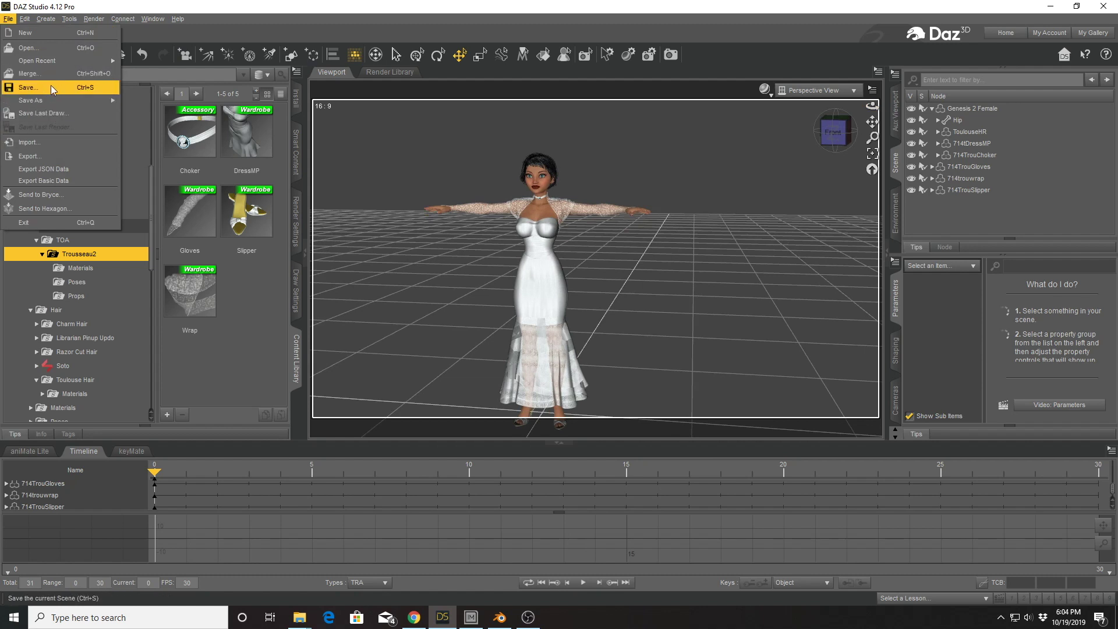
click(51, 85)
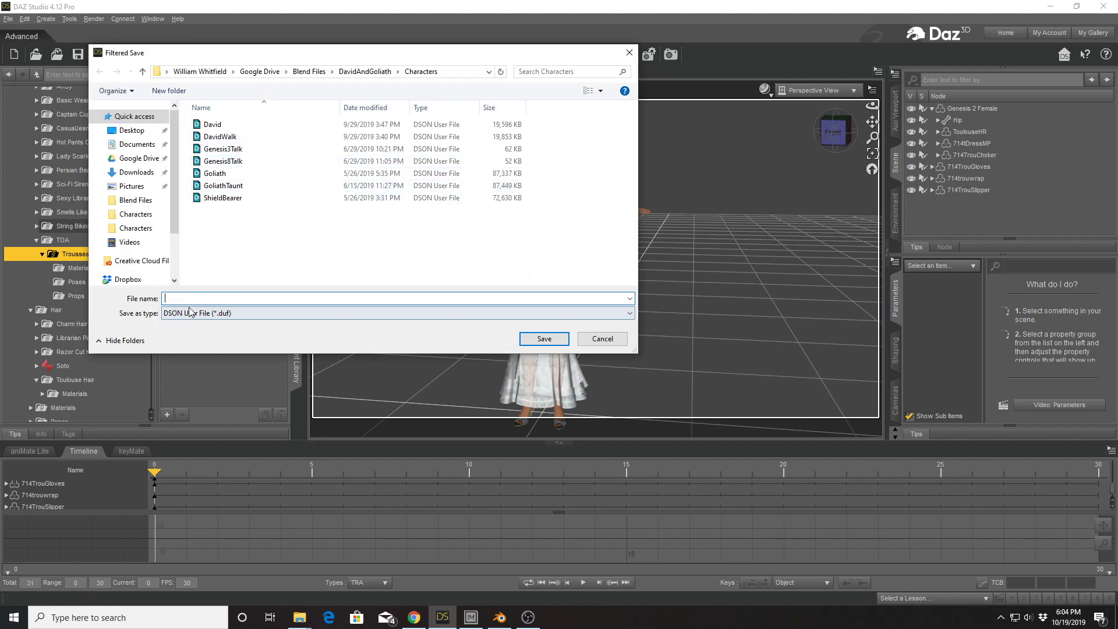
click(307, 71)
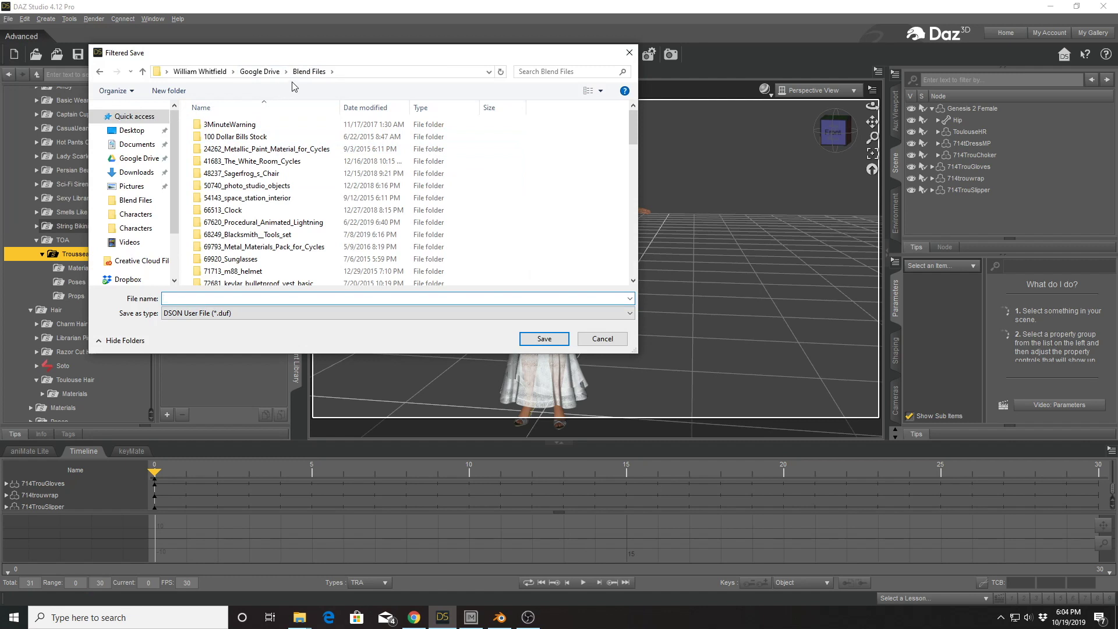
click(256, 73)
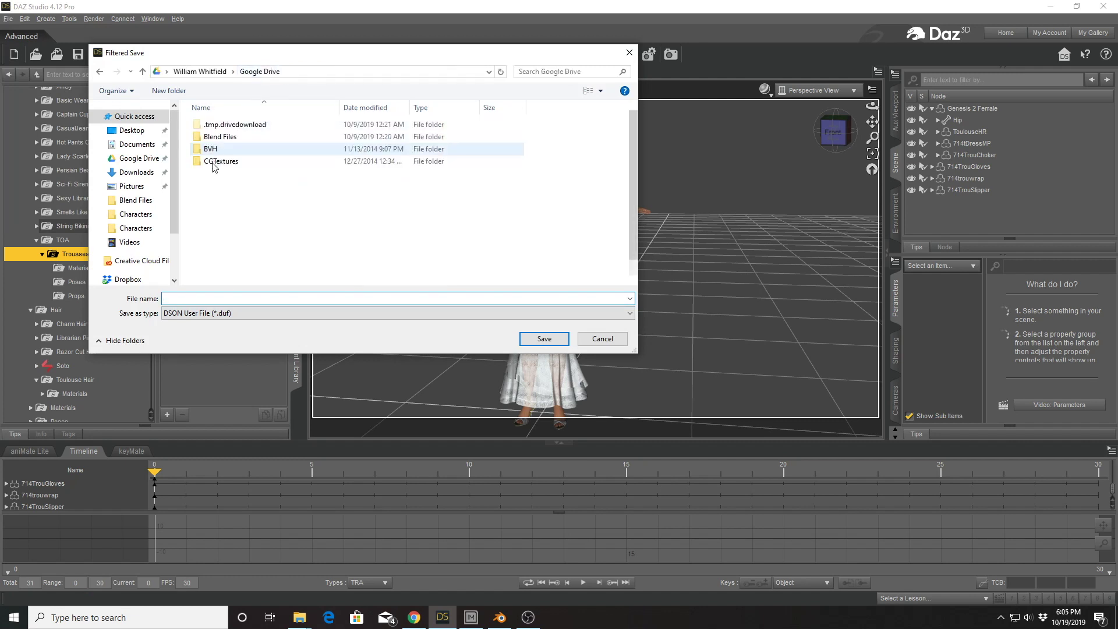
double_click(220, 174)
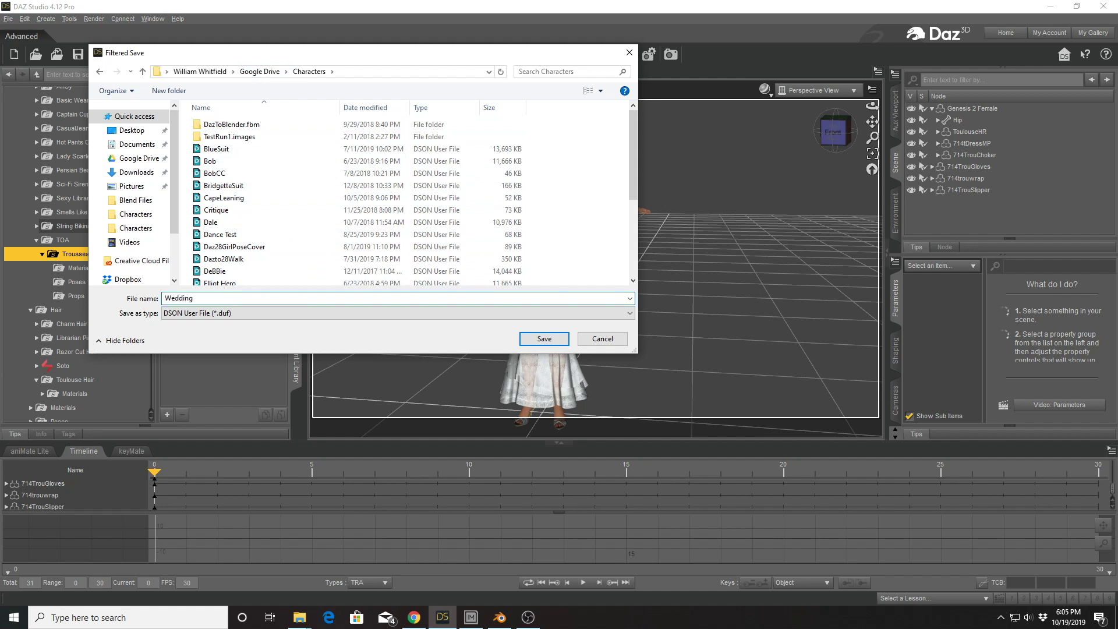
click(542, 342)
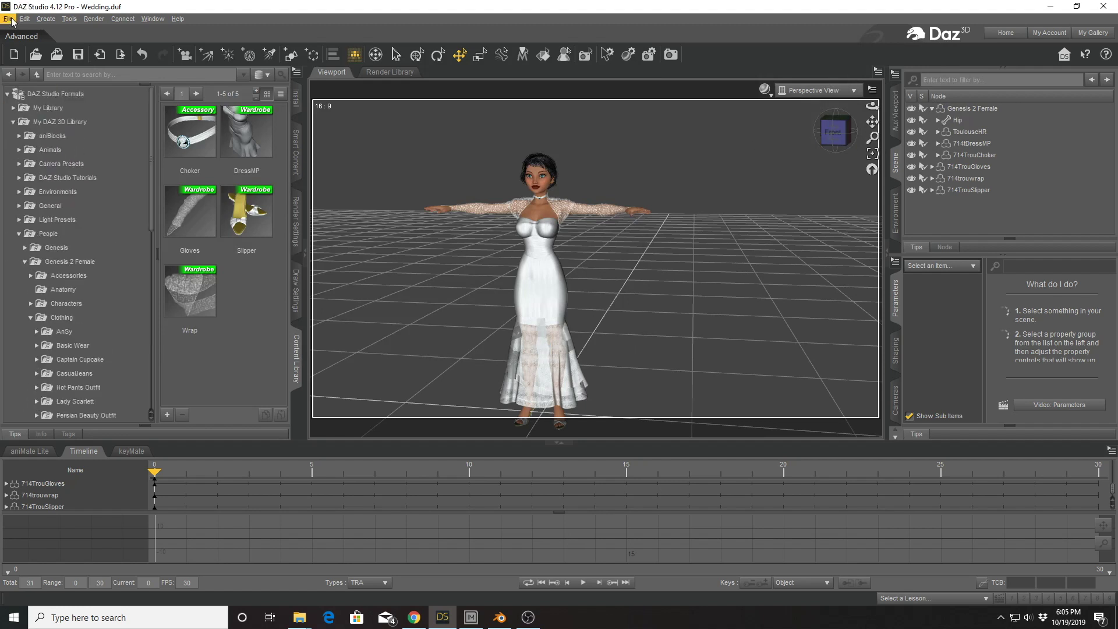
Export the scene's JSON data as Wedding to the same Google Drive Characters folder and acknowledge the save.
click(9, 19)
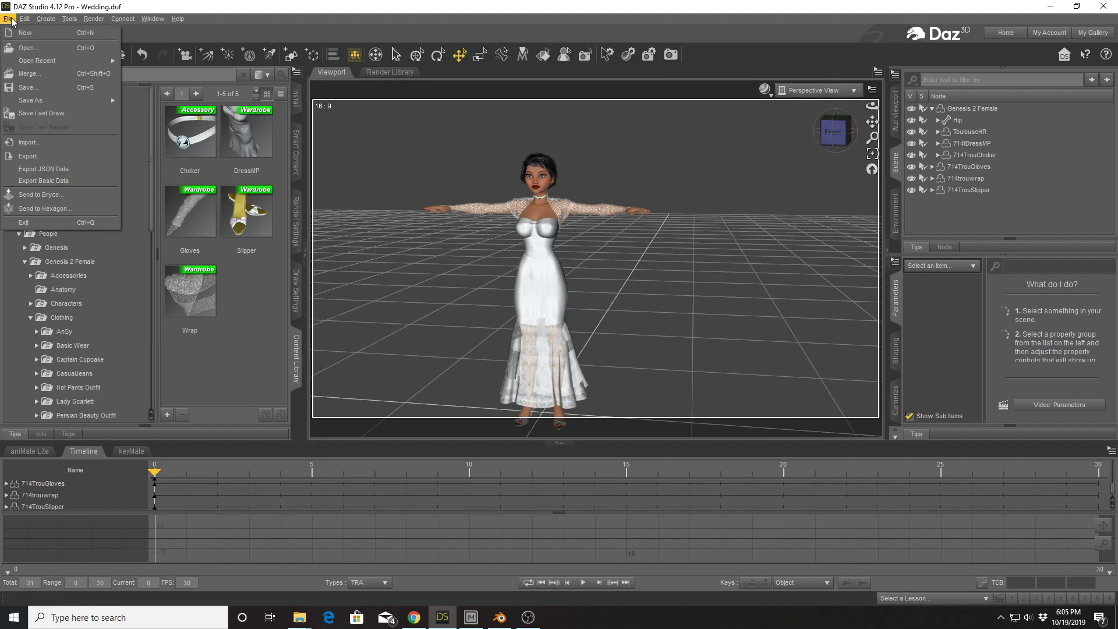
click(48, 169)
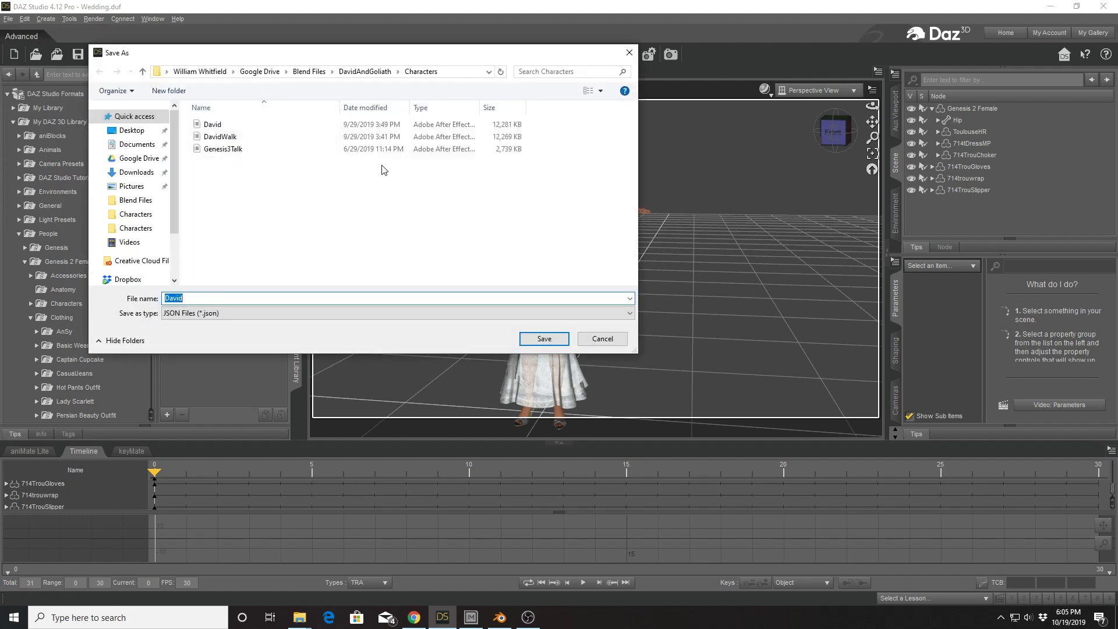
click(259, 72)
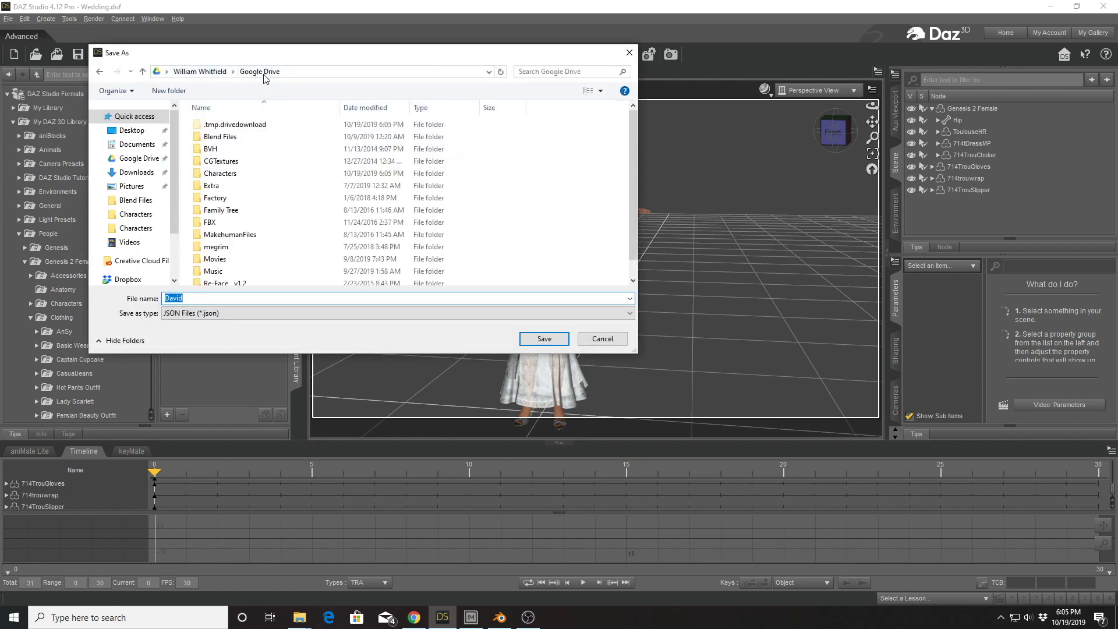
double_click(239, 174)
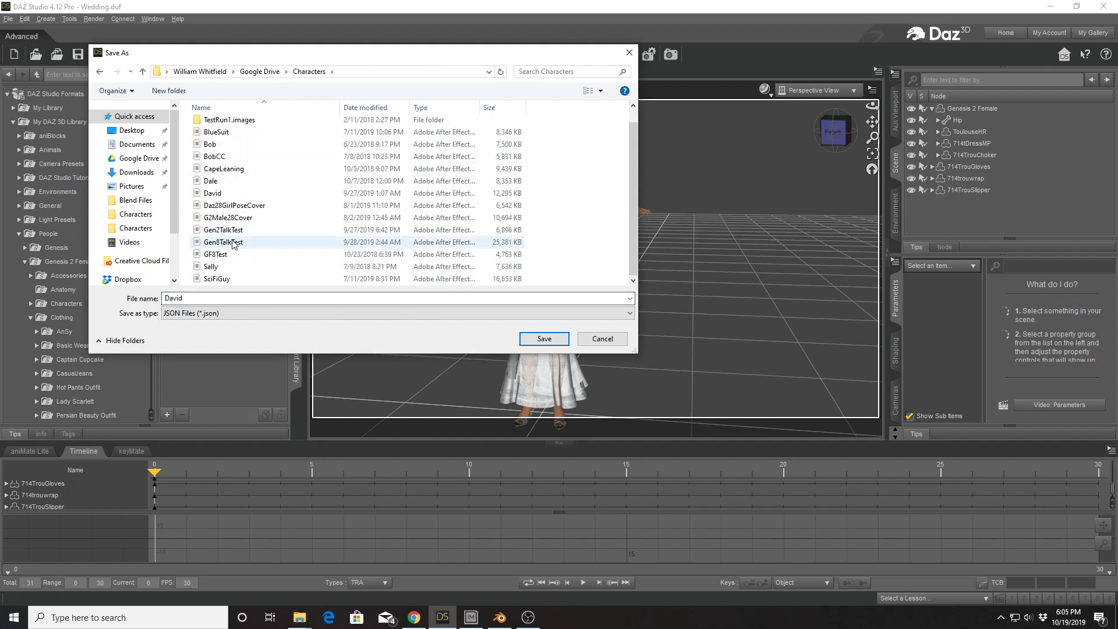
click(201, 298)
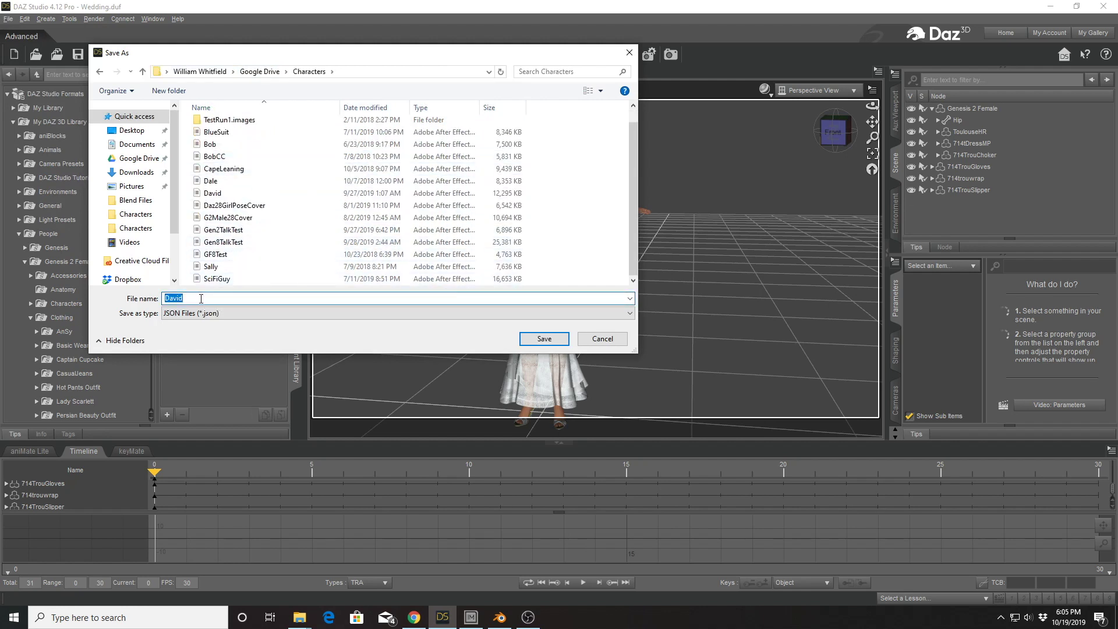
text(Wedding)
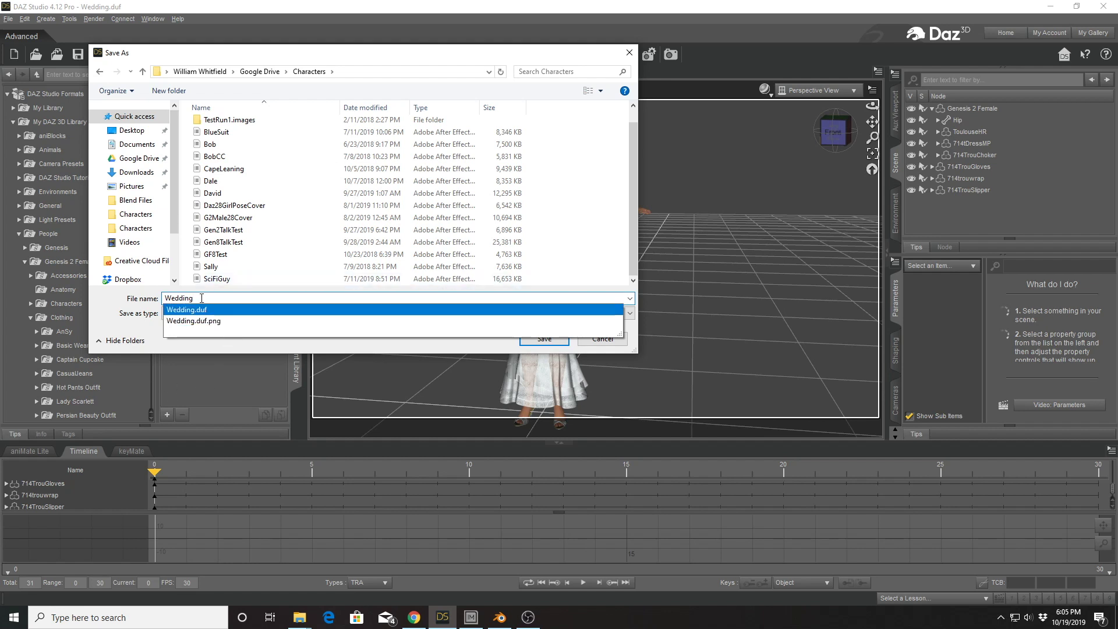
click(176, 351)
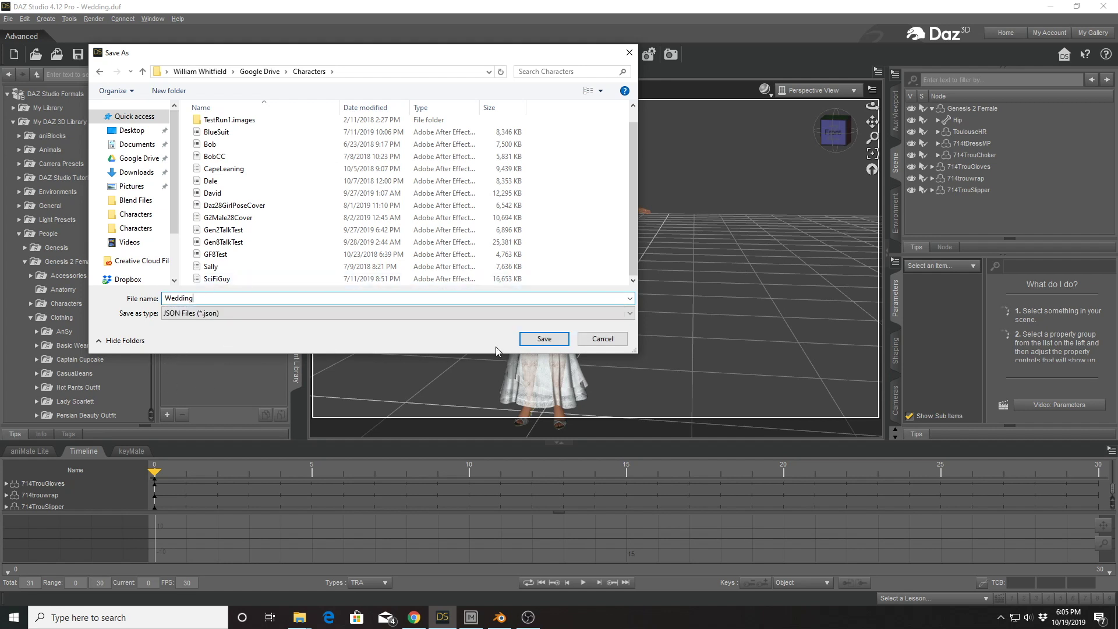
click(558, 340)
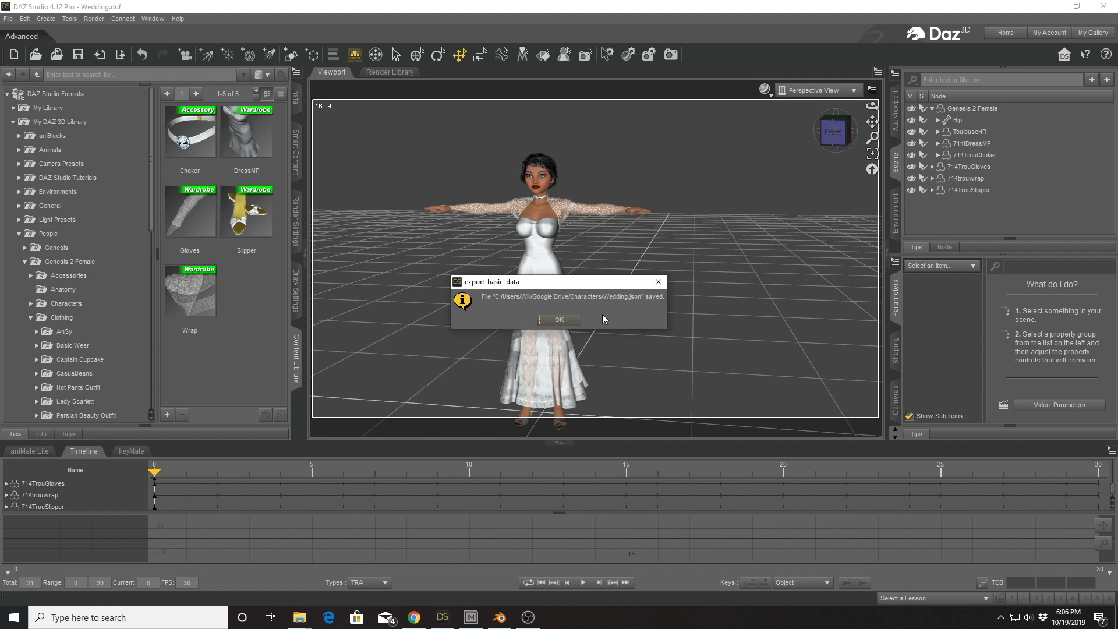
click(560, 320)
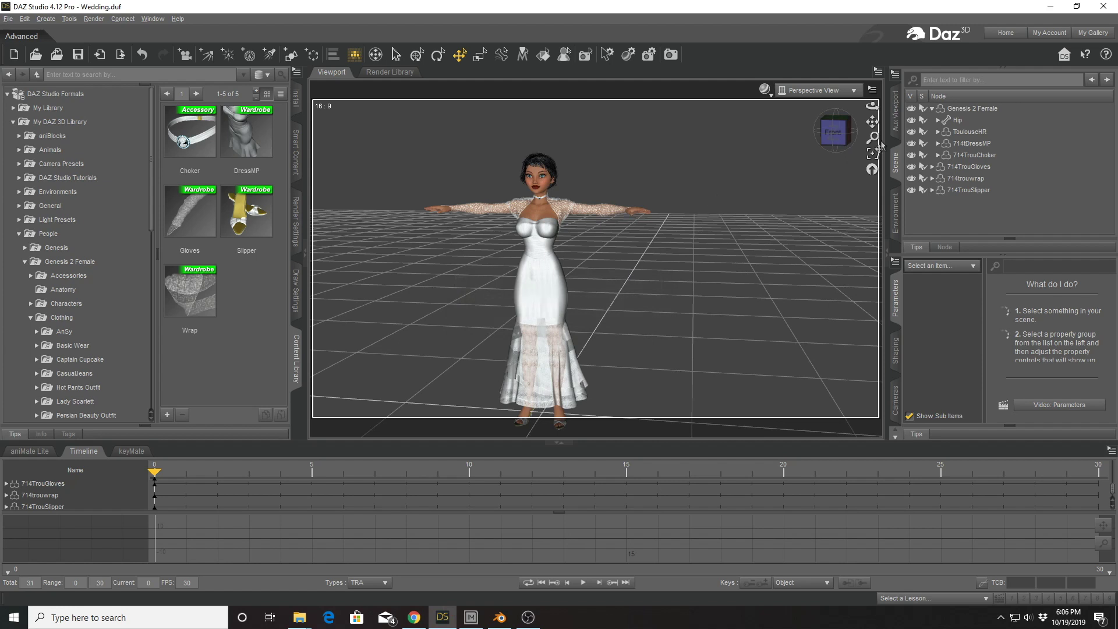
Close DAZ Studio, switch to Blender and delete the default cube.
click(1104, 6)
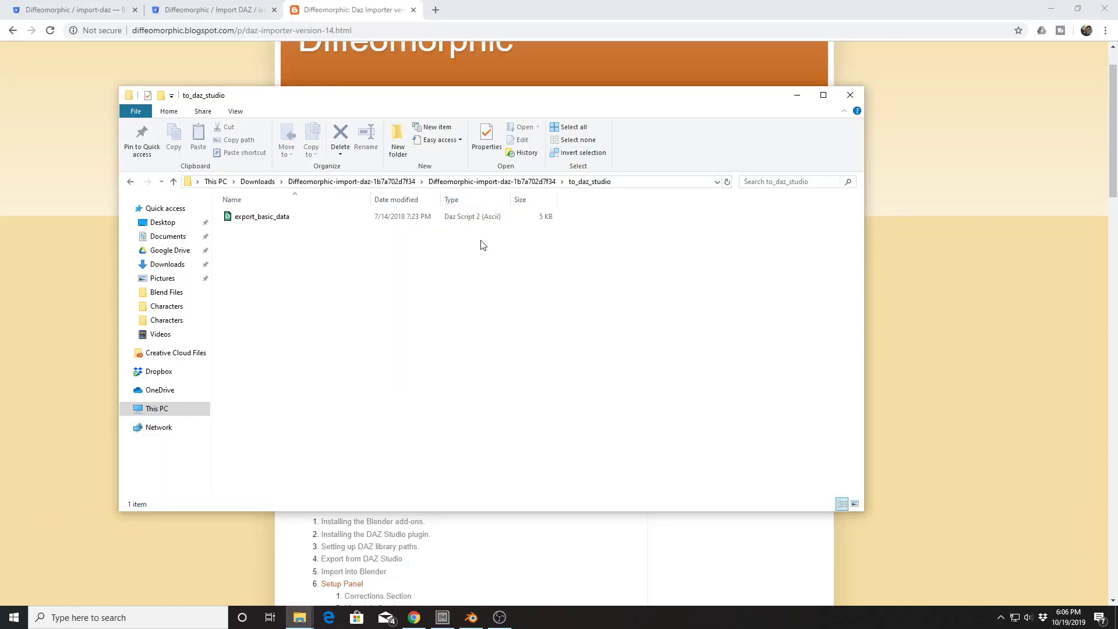
click(471, 617)
middle_drag(392, 178, 441, 179)
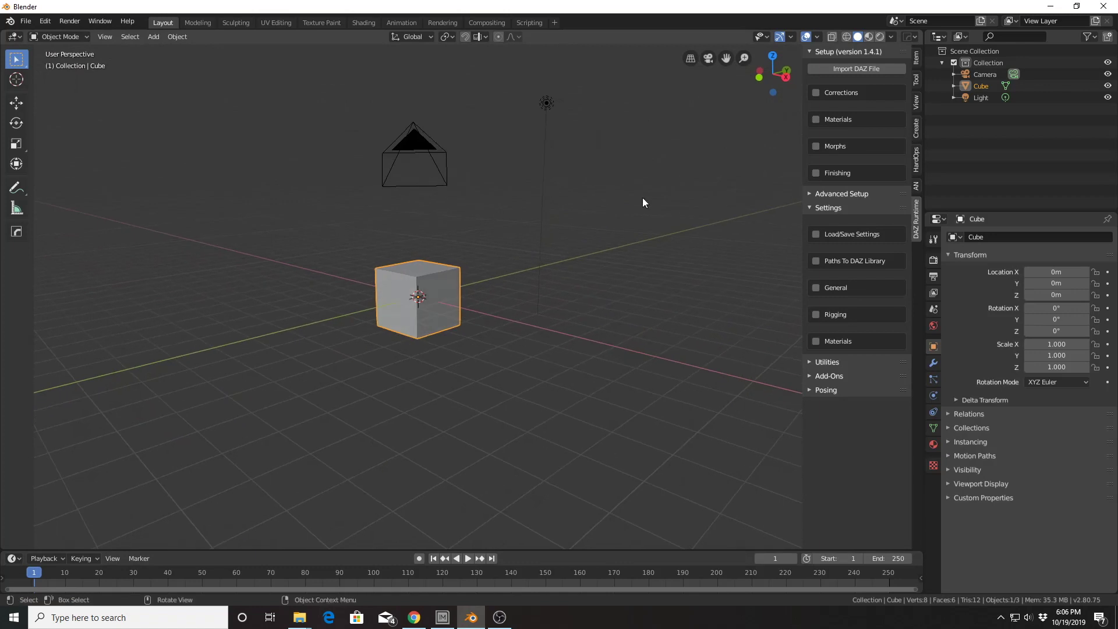
click(916, 78)
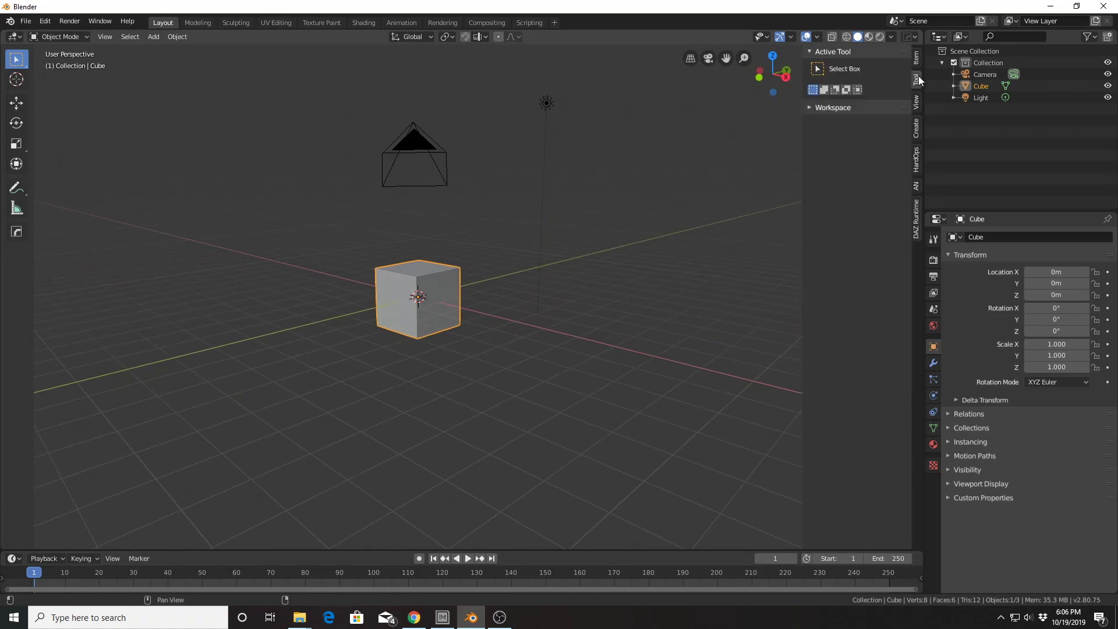
click(917, 58)
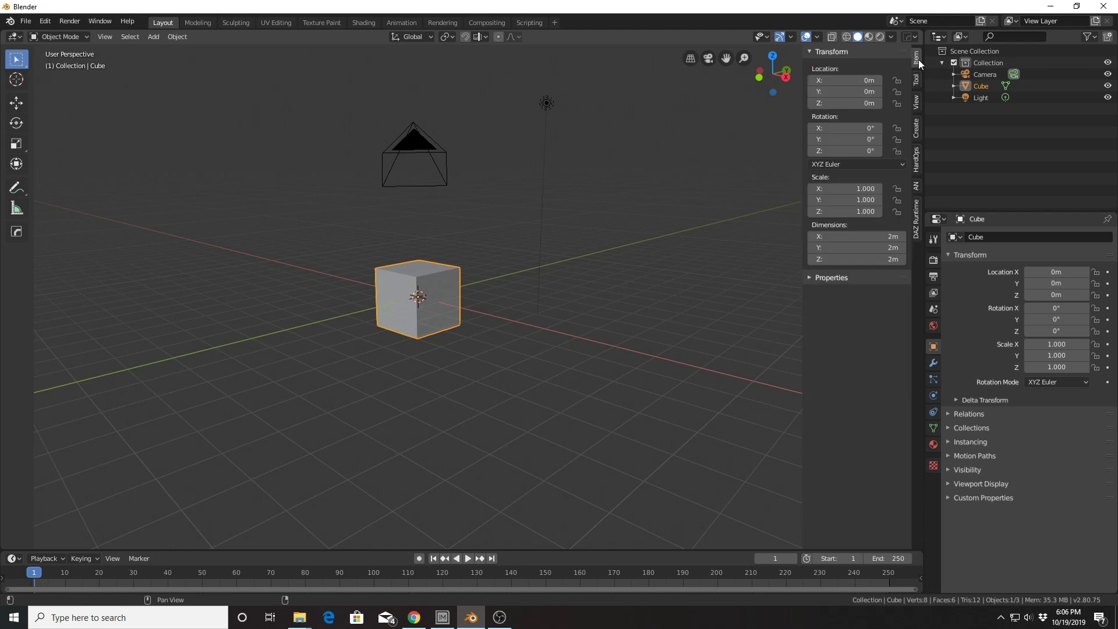
key(x)
click(444, 231)
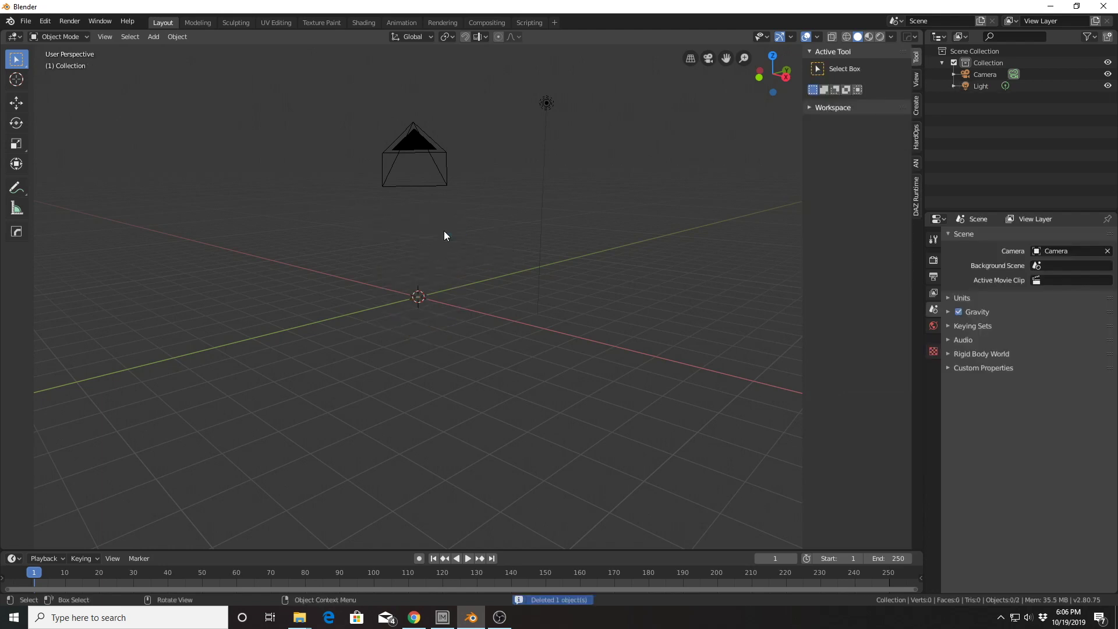
Import Wedding.duf from the Google Drive Characters folder with the DAZ importer.
click(916, 188)
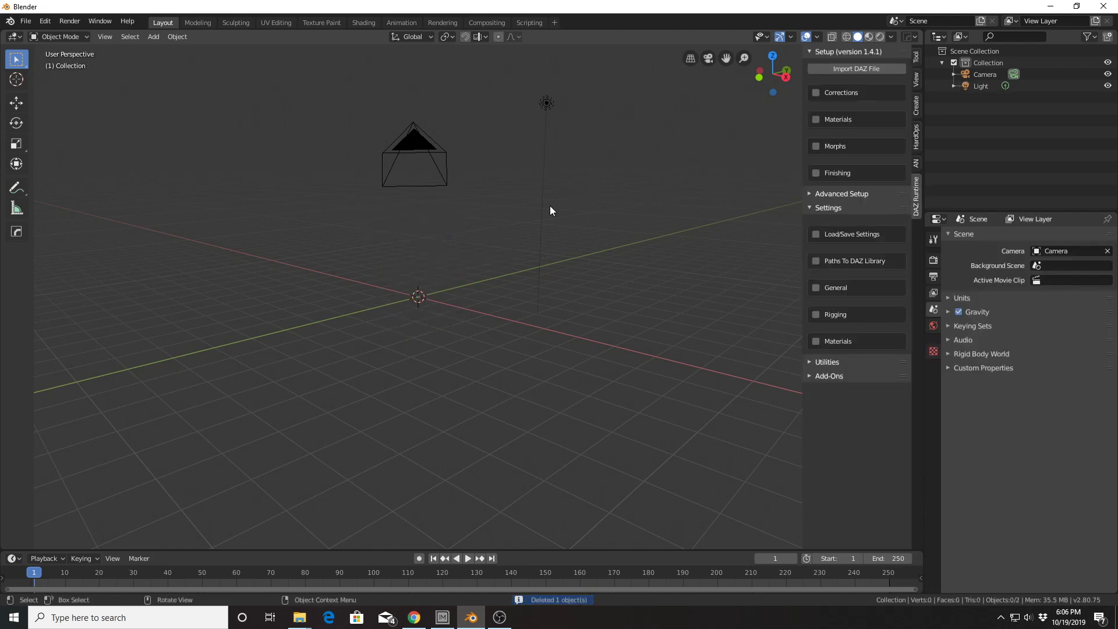
mouse_move(550, 205)
middle_down()
mouse_move(530, 215)
mouse_move(552, 213)
middle_up()
shift+middle_drag(431, 216, 512, 253)
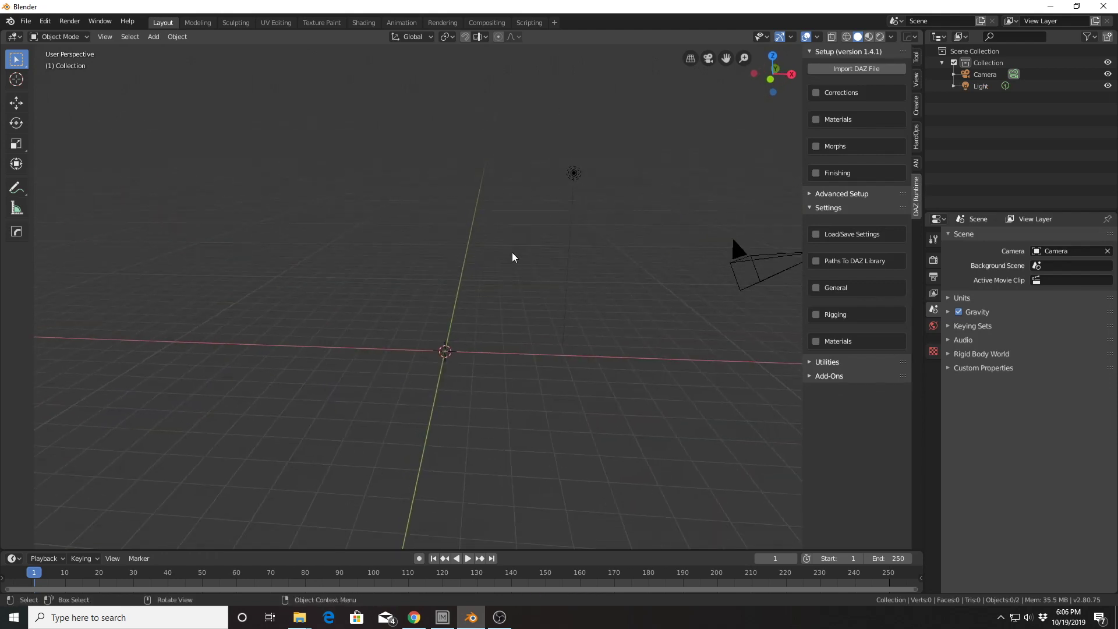
click(856, 68)
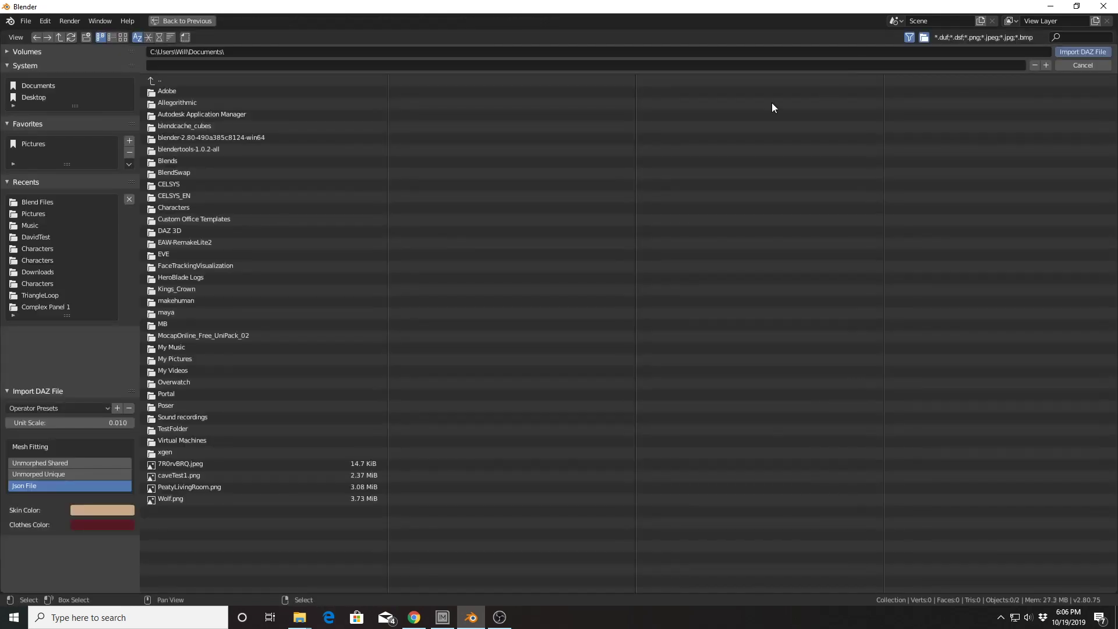
click(36, 251)
click(36, 258)
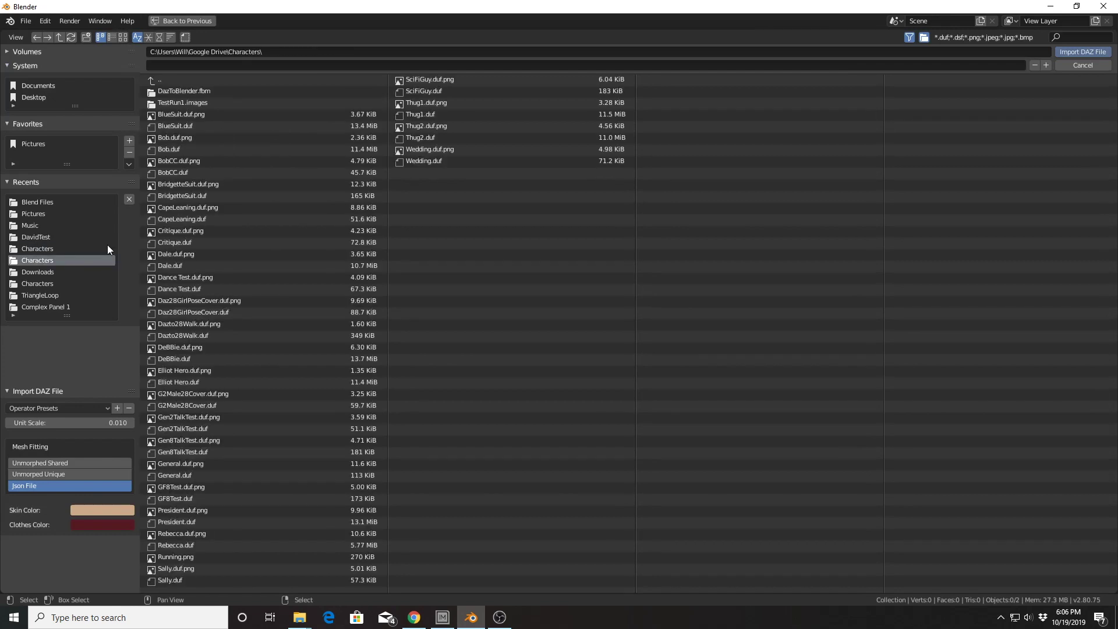
click(424, 160)
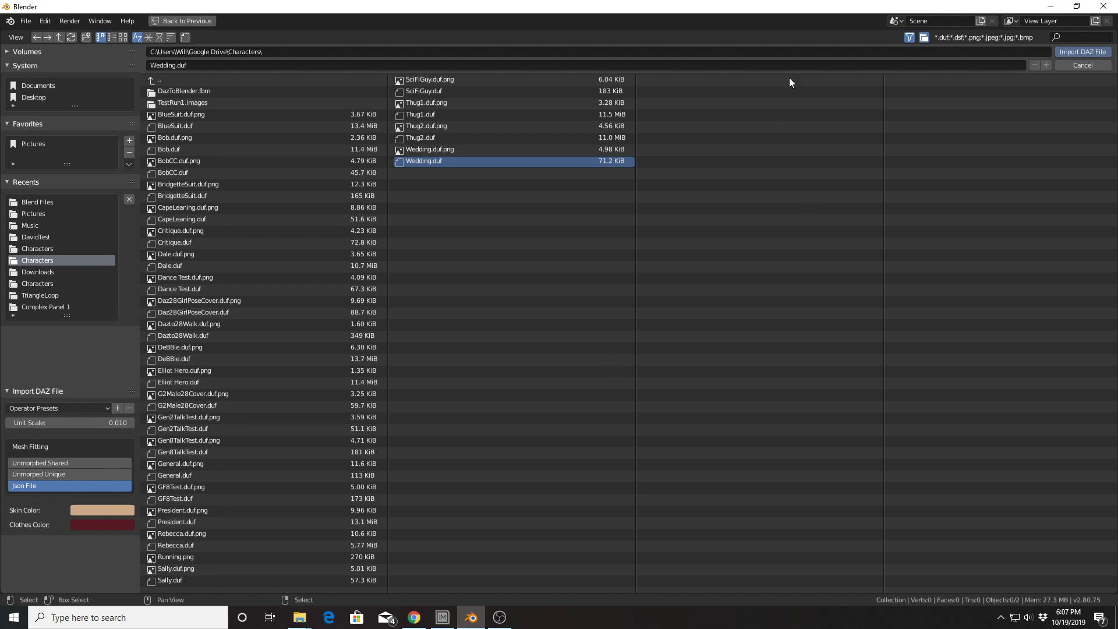
click(1070, 51)
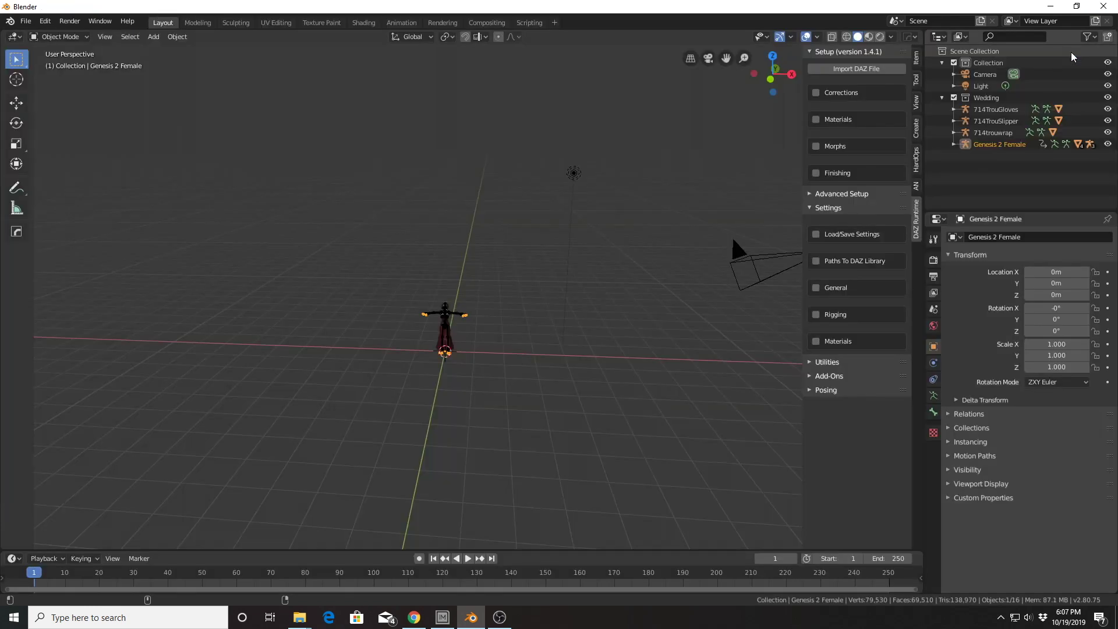
Examine the imported character's body, clothing and armature from the front and side, then closely at the upper body.
scroll(473, 311, up, 5)
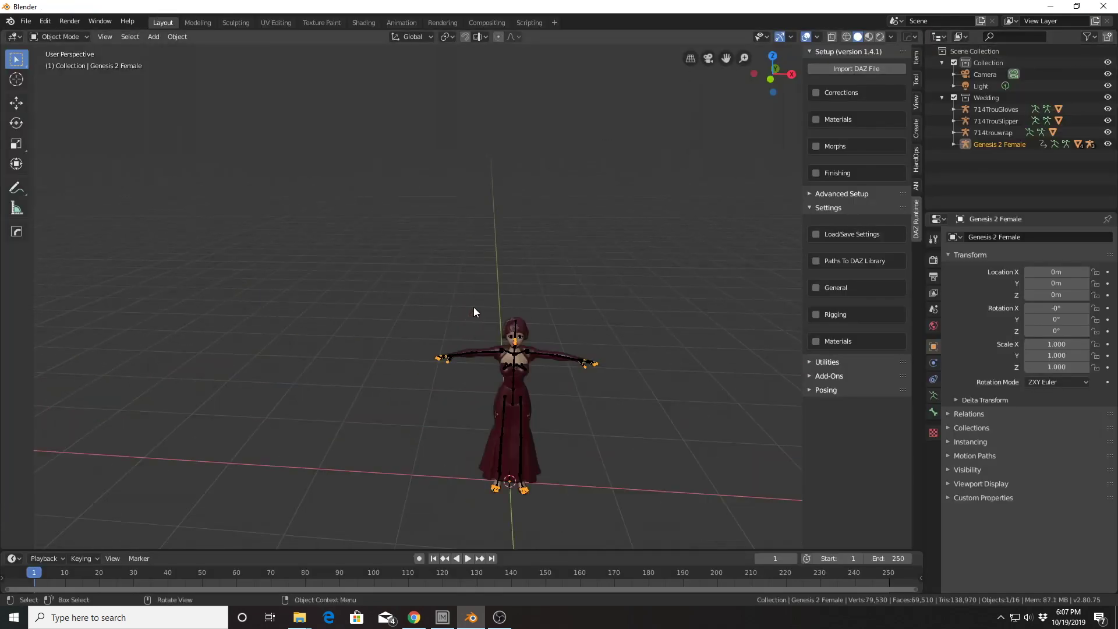
scroll(474, 311, up, 3)
shift+middle_drag(501, 330, 390, 156)
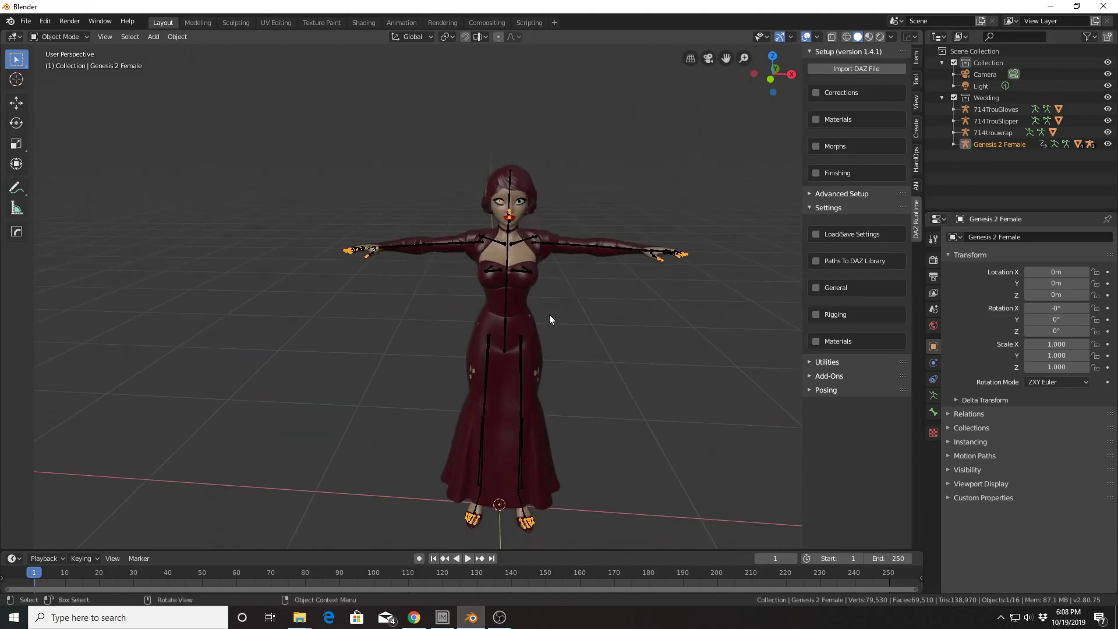
middle_drag(589, 305, 513, 289)
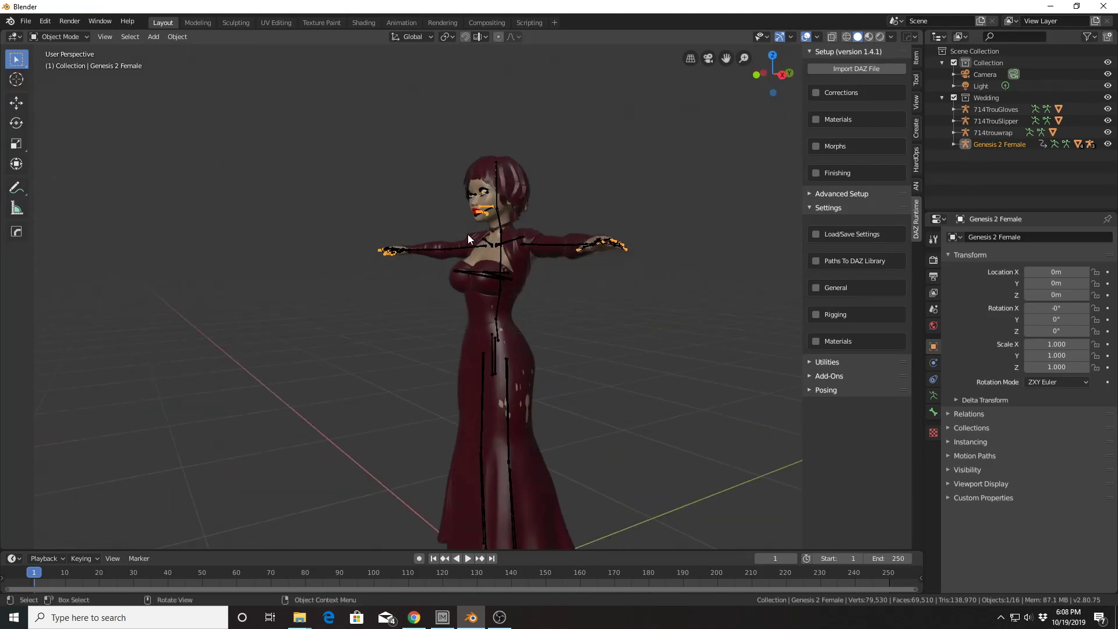
middle_drag(425, 253, 498, 298)
scroll(498, 298, up, 5)
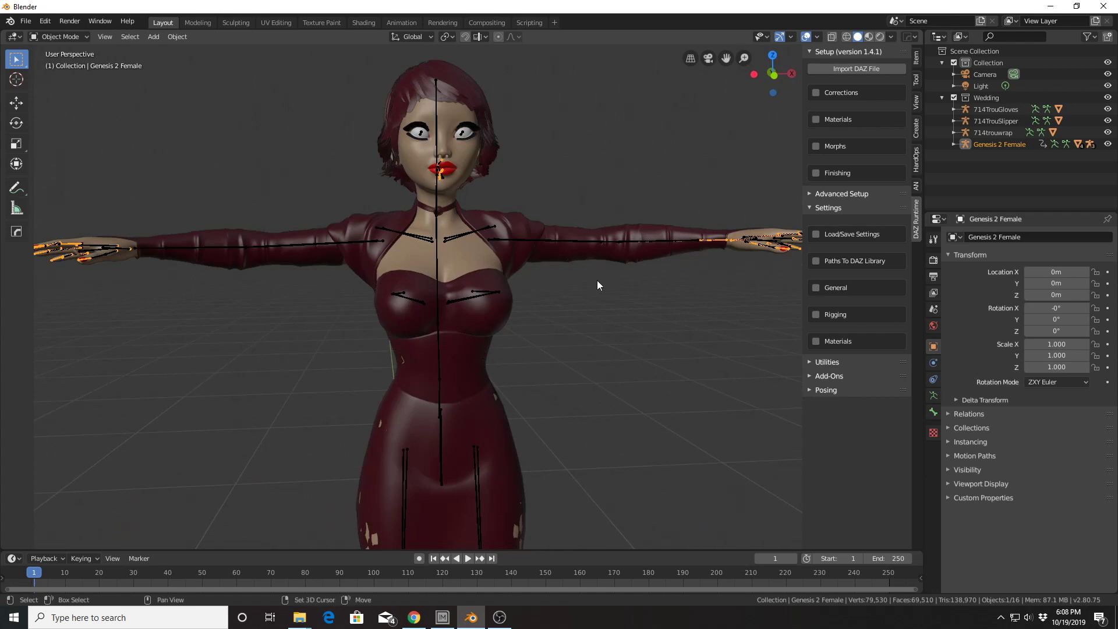
shift+middle_drag(596, 281, 559, 329)
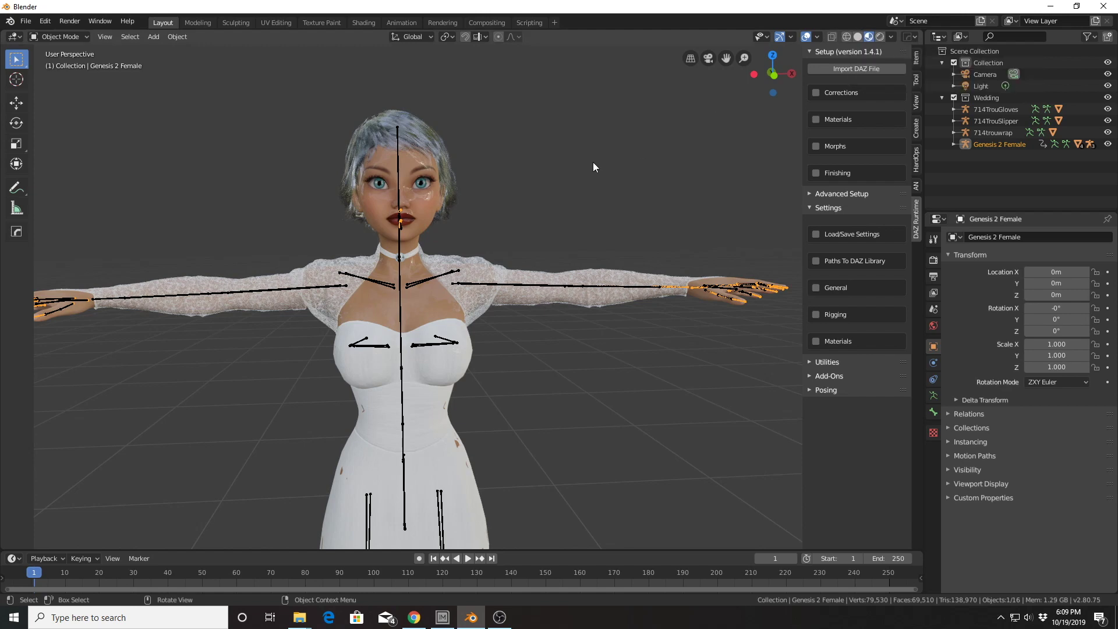
Inspect the textured character from several angles, checking the hair, face and places where skin pokes through the dress.
middle_drag(605, 198, 543, 207)
scroll(577, 188, down, 4)
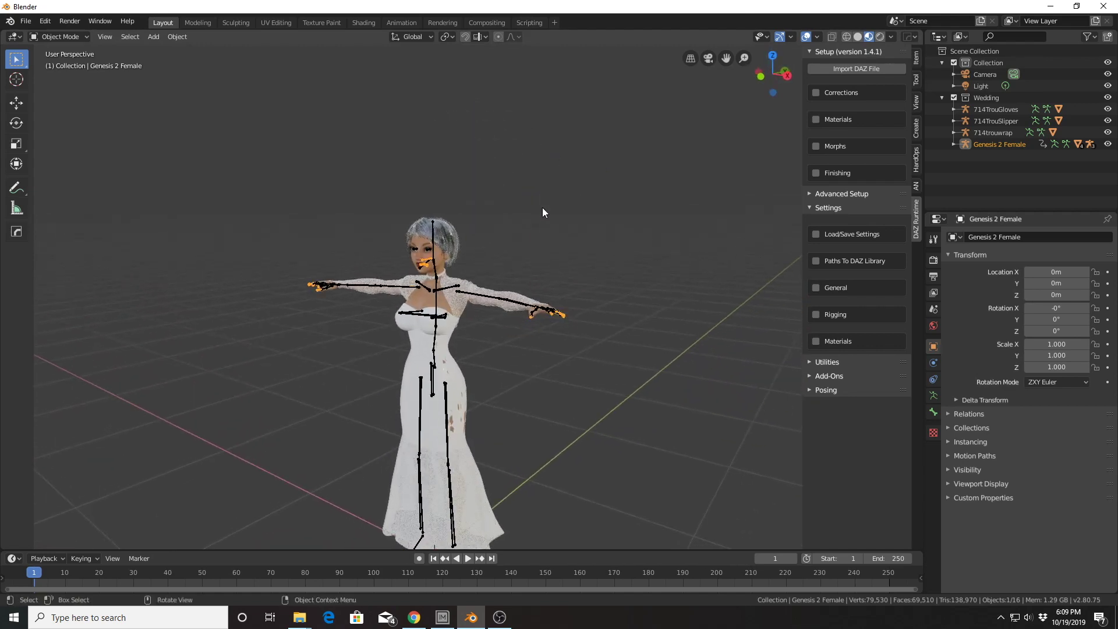
shift+middle_drag(564, 300, 571, 234)
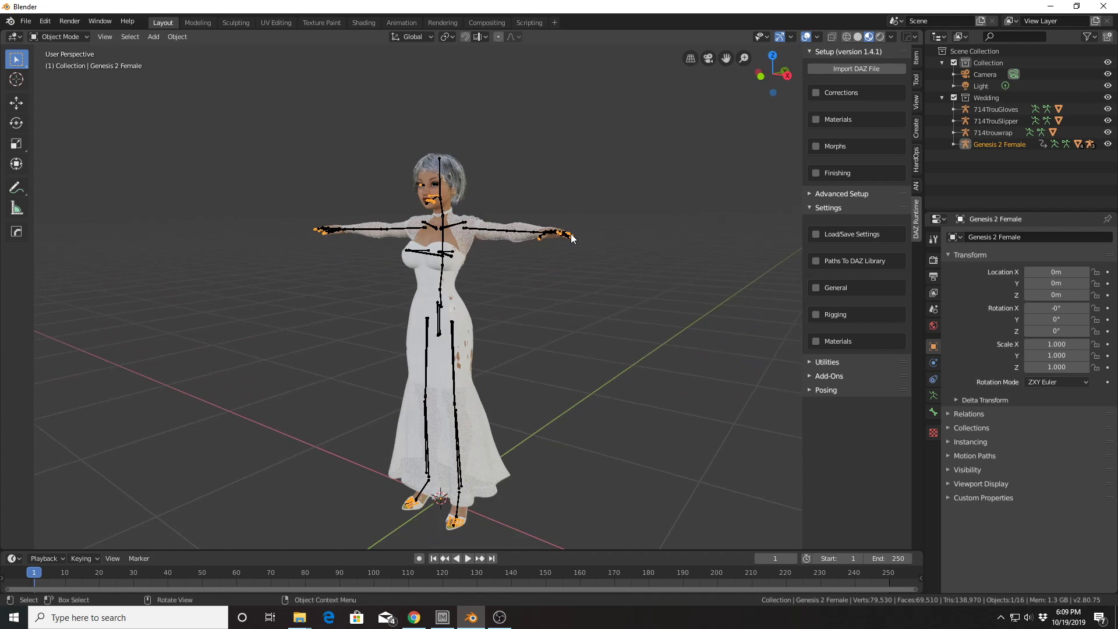
scroll(560, 228, up, 6)
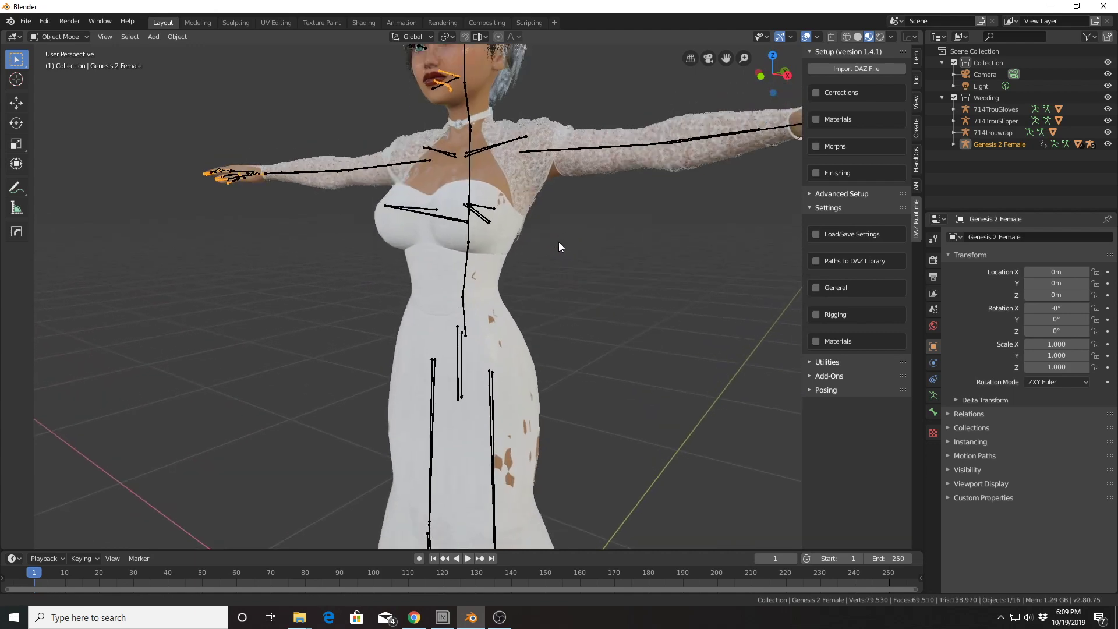
scroll(524, 327, down, 6)
middle_drag(500, 411, 618, 250)
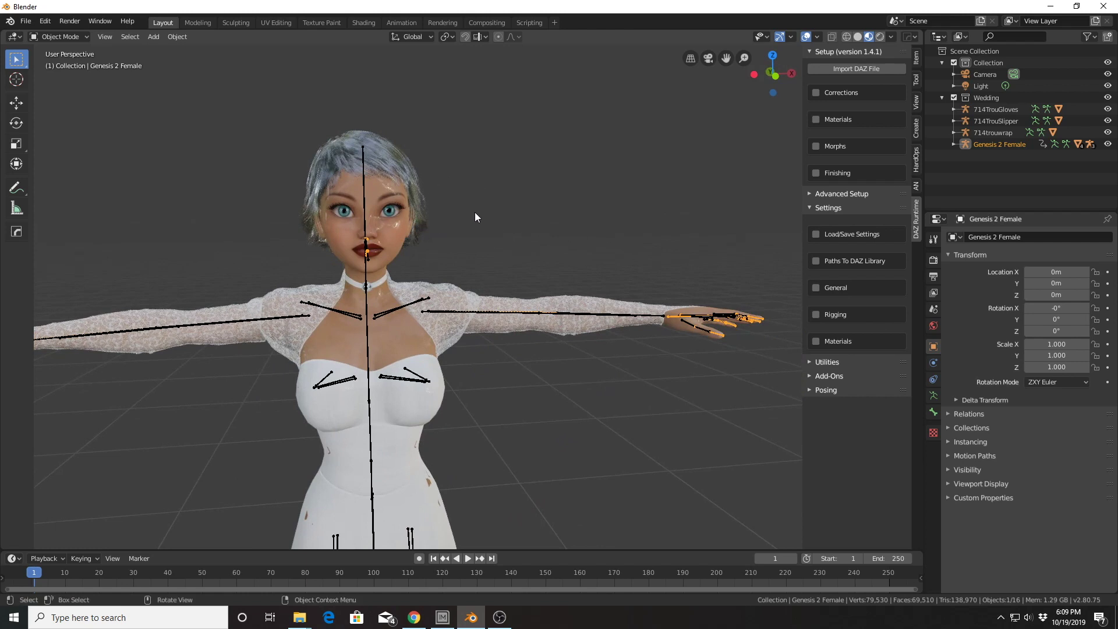
Switch the viewport from textured to solid shading and examine the character from several angles, from the face down to the feet.
middle_drag(477, 213, 505, 213)
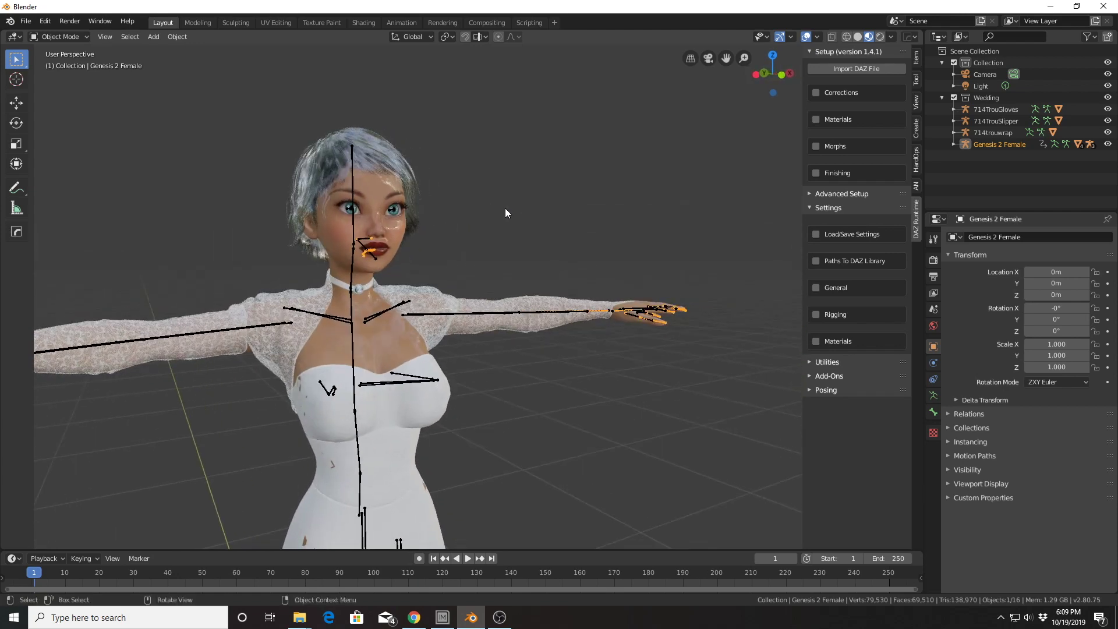
middle_drag(307, 165, 204, 181)
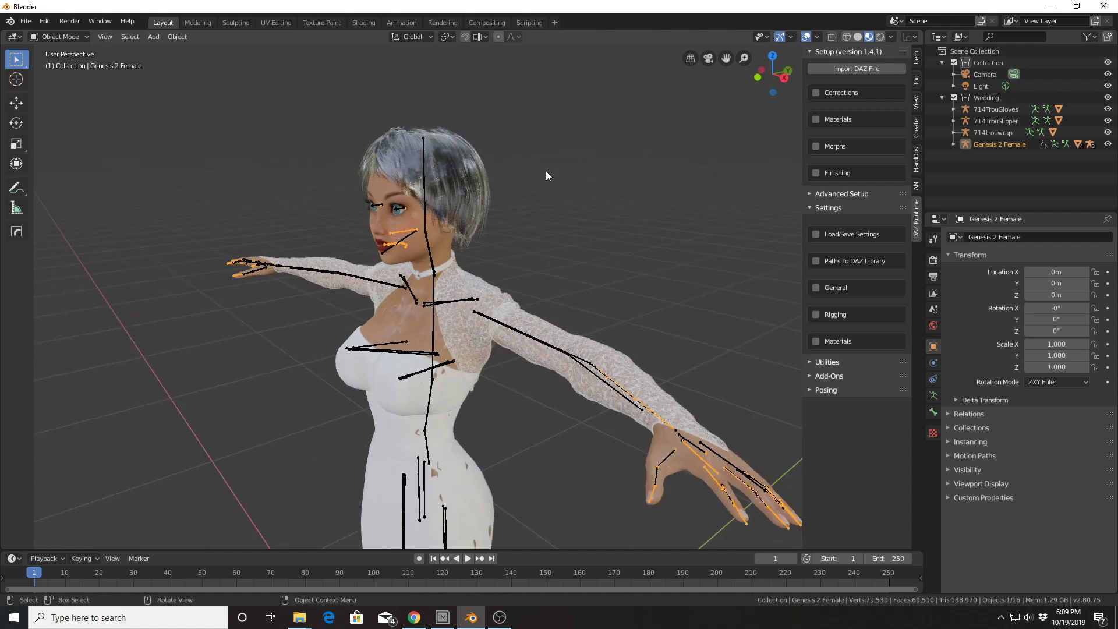
click(858, 36)
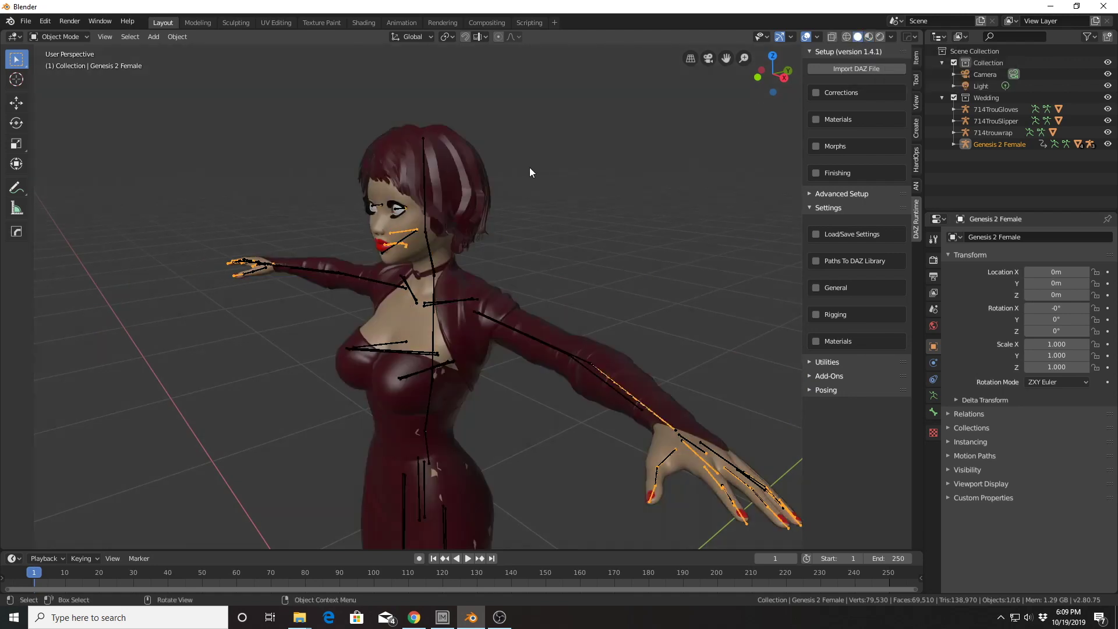
mouse_move(529, 167)
middle_down()
mouse_move(619, 154)
mouse_move(608, 166)
middle_up()
mouse_move(596, 171)
middle_down()
mouse_move(585, 178)
mouse_move(572, 165)
mouse_move(610, 160)
middle_up()
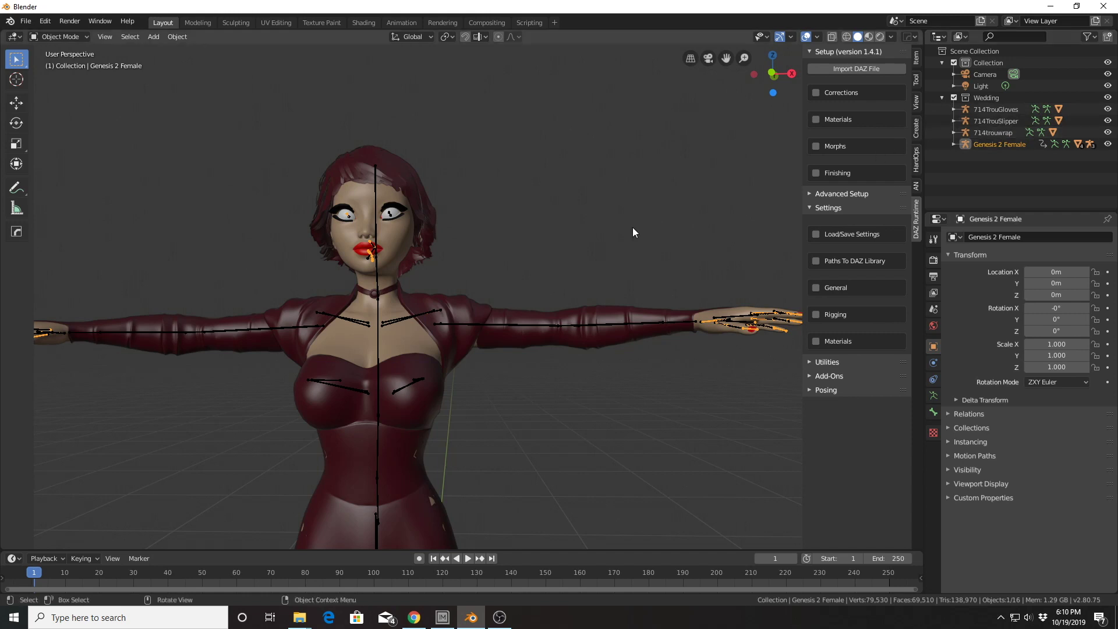
shift+middle_drag(633, 227, 618, 427)
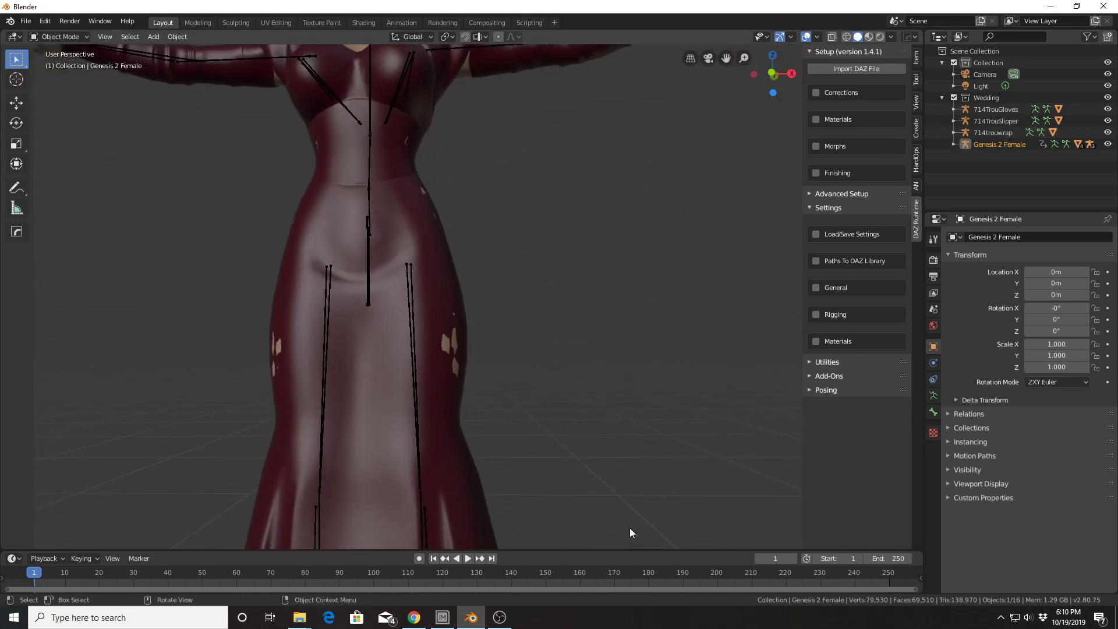
scroll(608, 455, down, 2)
scroll(608, 459, down, 3)
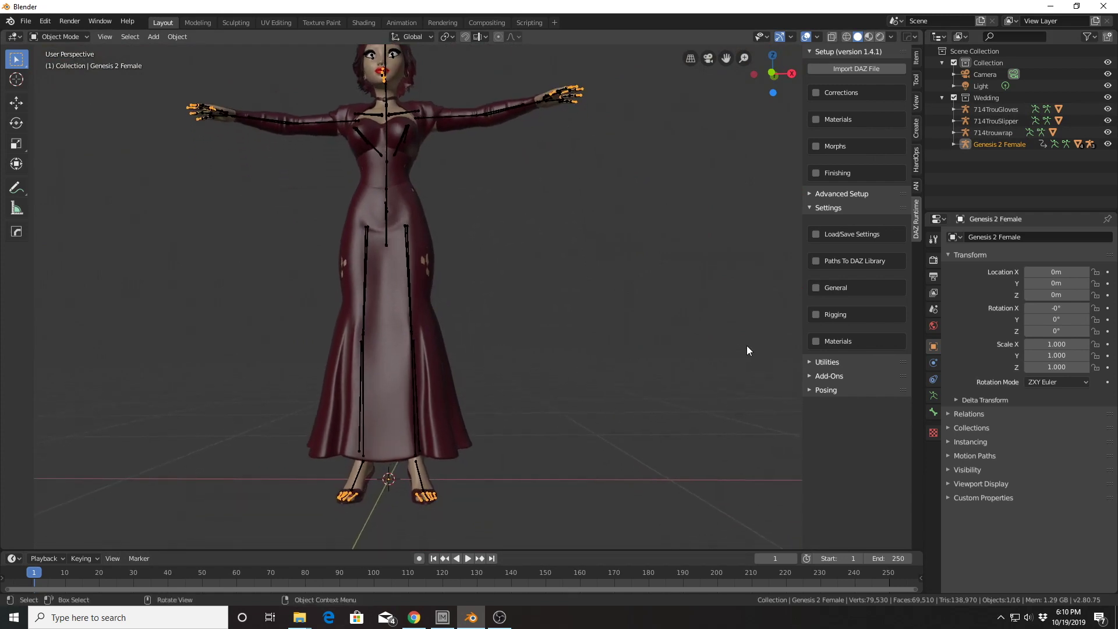
Try moving the 714TrouSlipper rig and the Genesis 2 Female rig separately, cancelling each move.
click(970, 120)
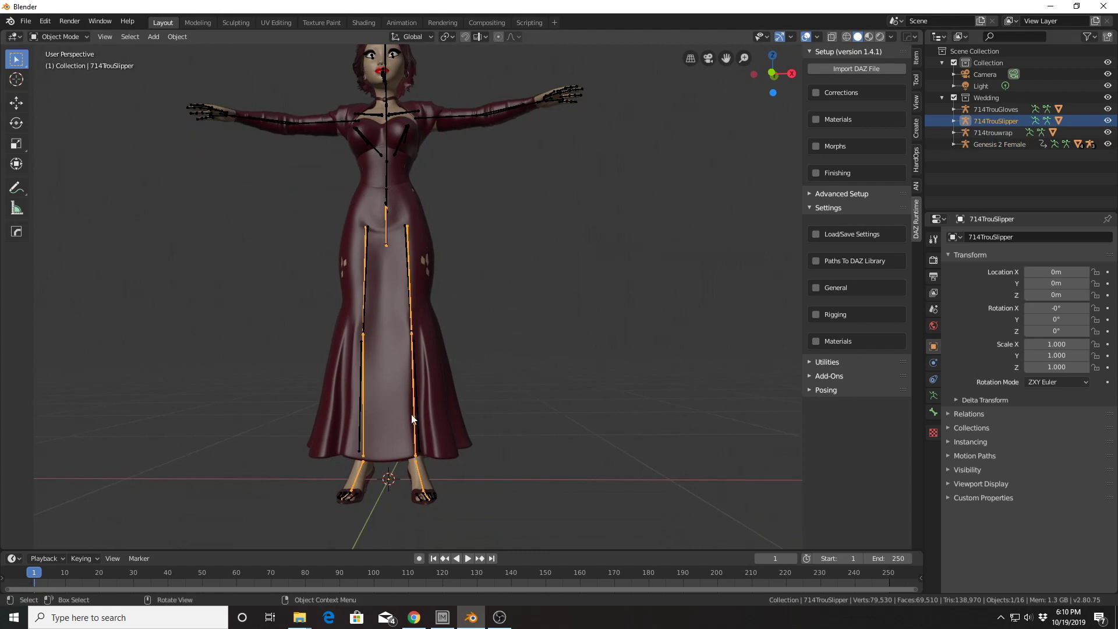
key(g)
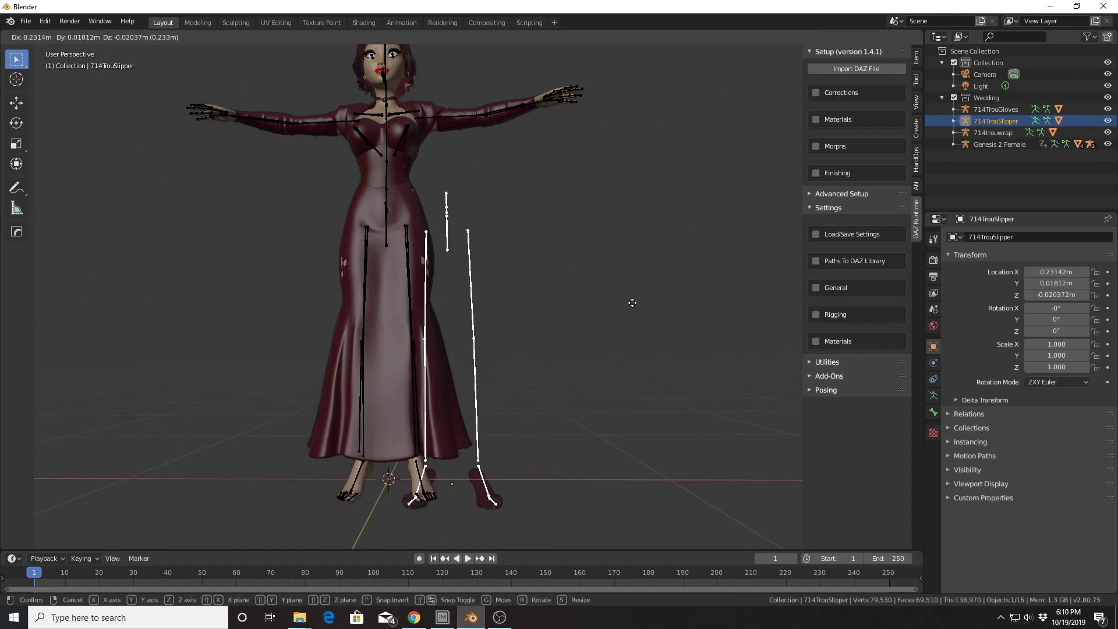
right_click(641, 290)
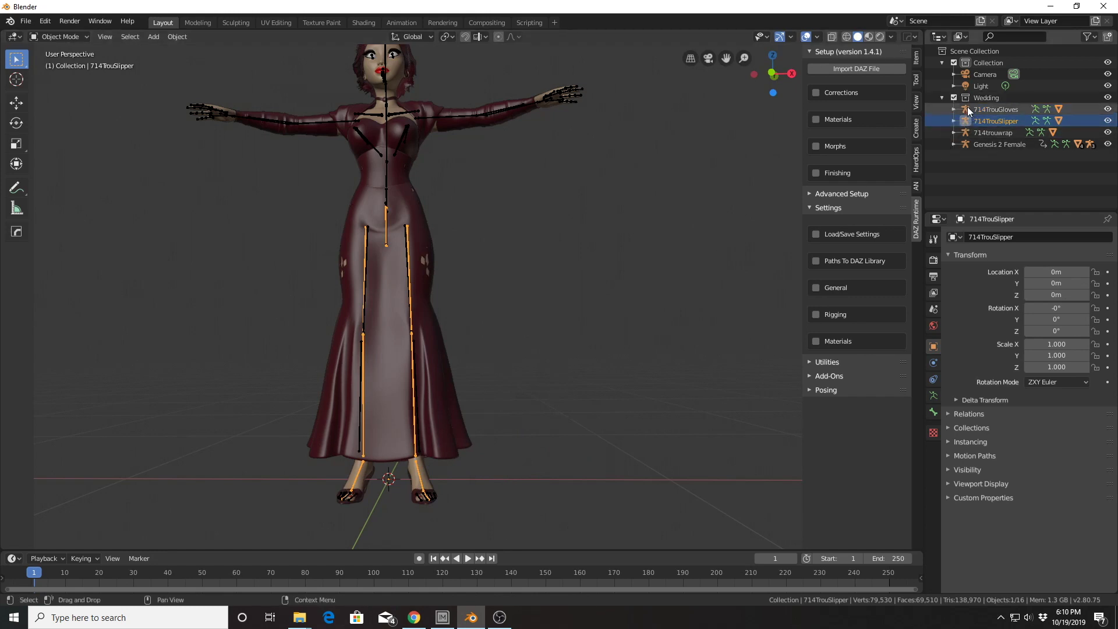
click(966, 143)
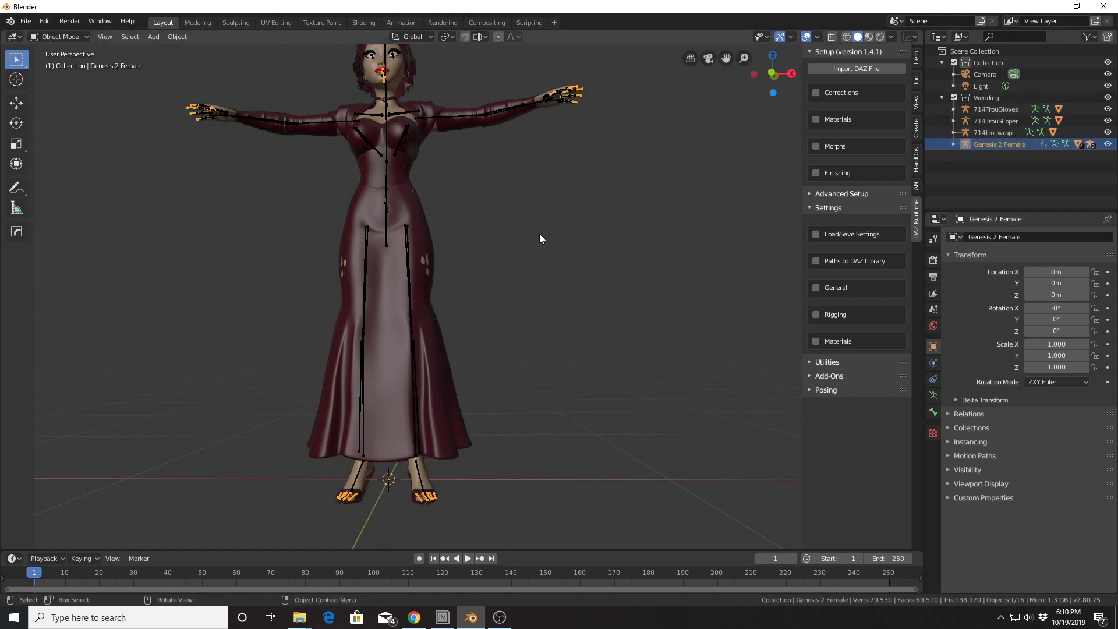
key(g)
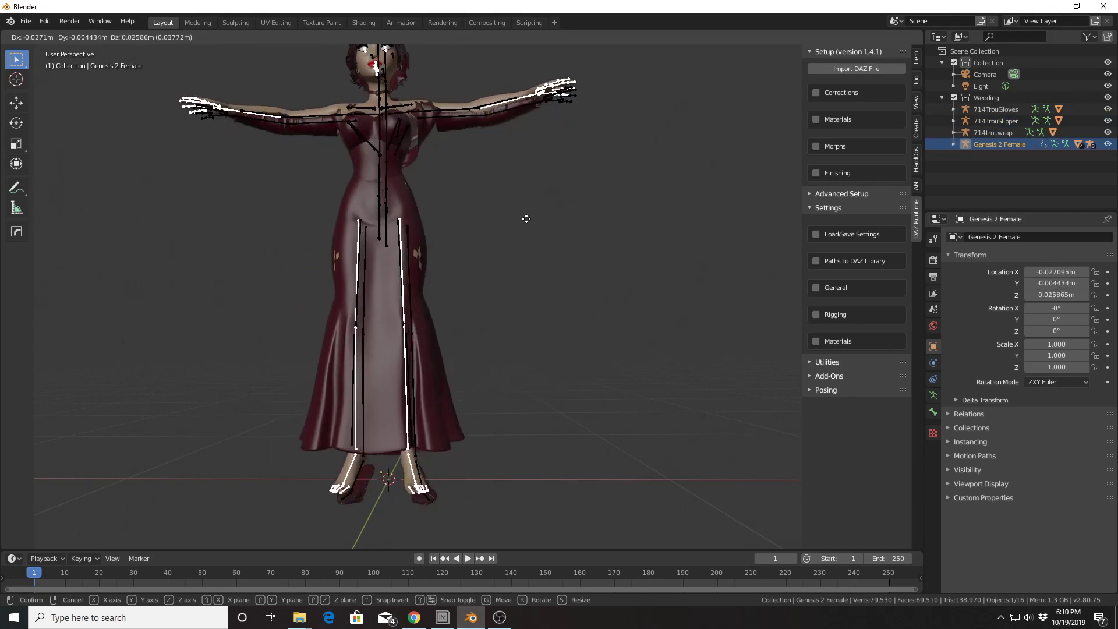
right_click(527, 219)
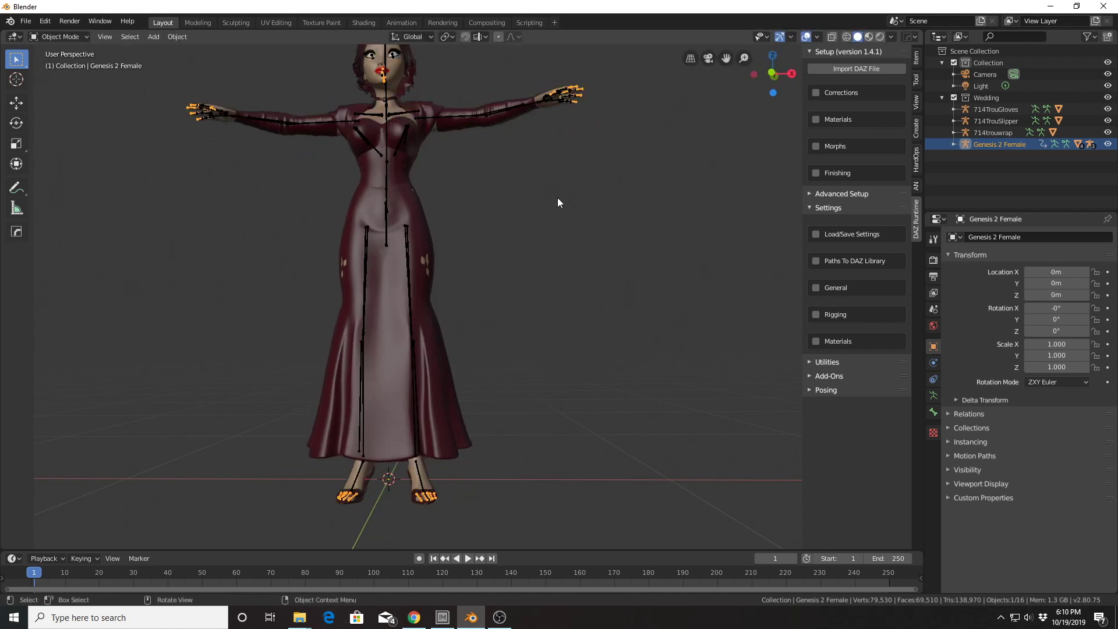
Show the DAZ Corrections tools and merge the toe bones of the Genesis 2 Female rig.
middle_drag(558, 198, 516, 315)
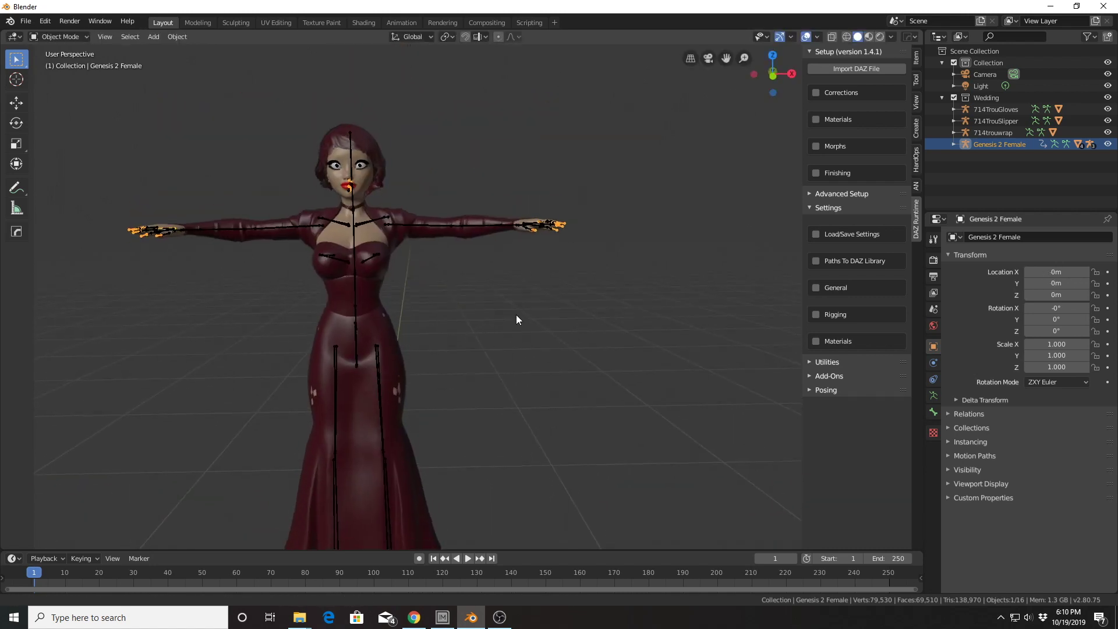
scroll(516, 317, up, 3)
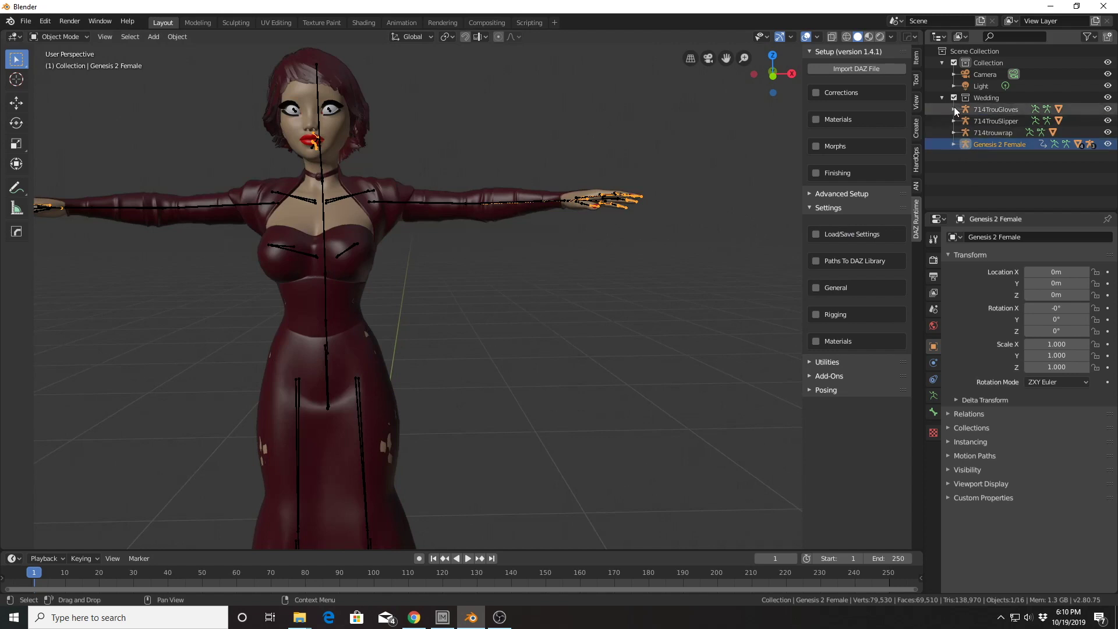
click(815, 92)
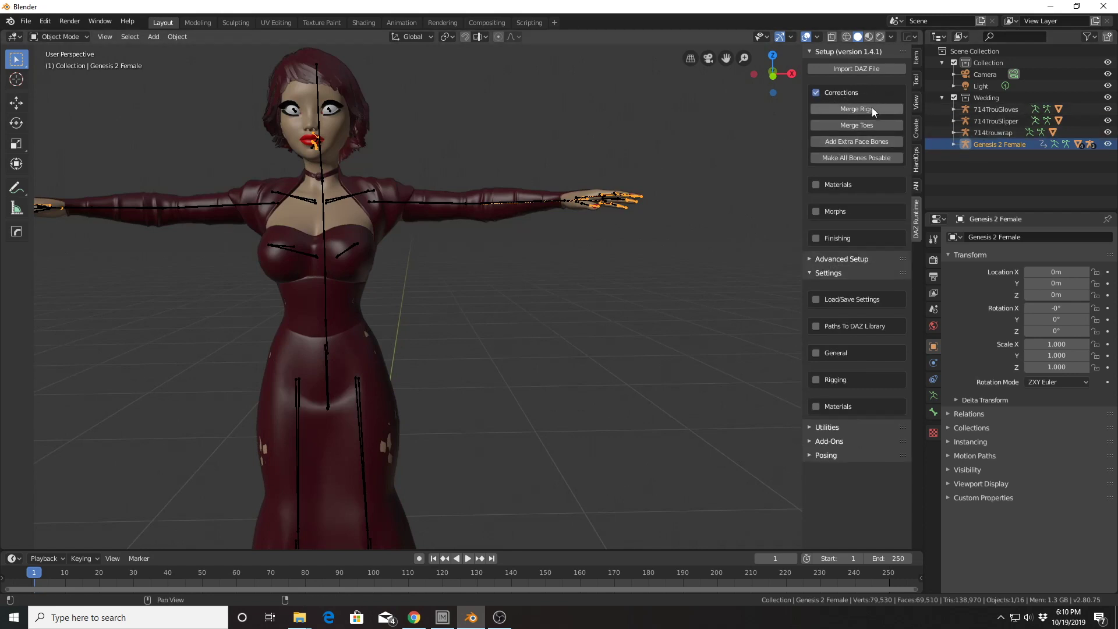
shift+middle_drag(600, 316, 645, 68)
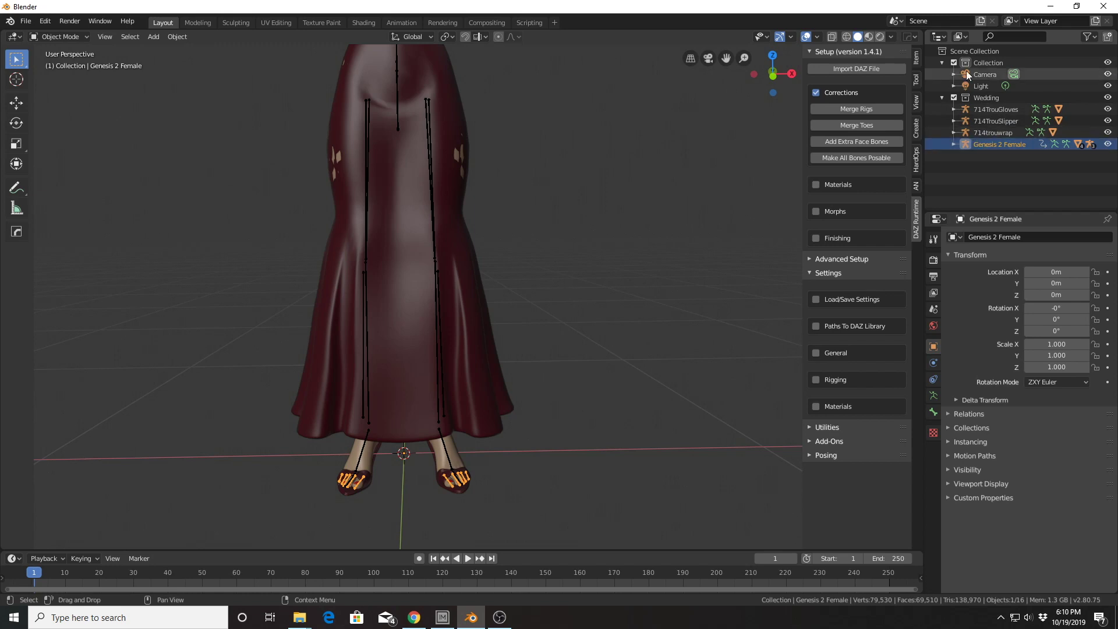
click(848, 124)
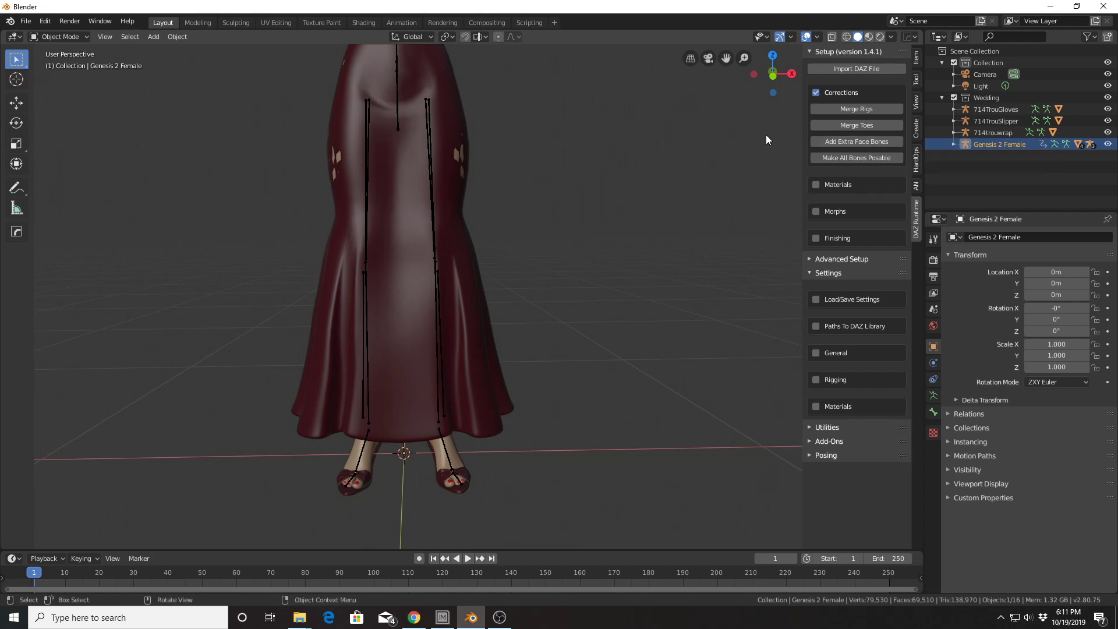
Add the extra face bones to the Genesis 2 Female rig.
shift+middle_drag(617, 141, 645, 404)
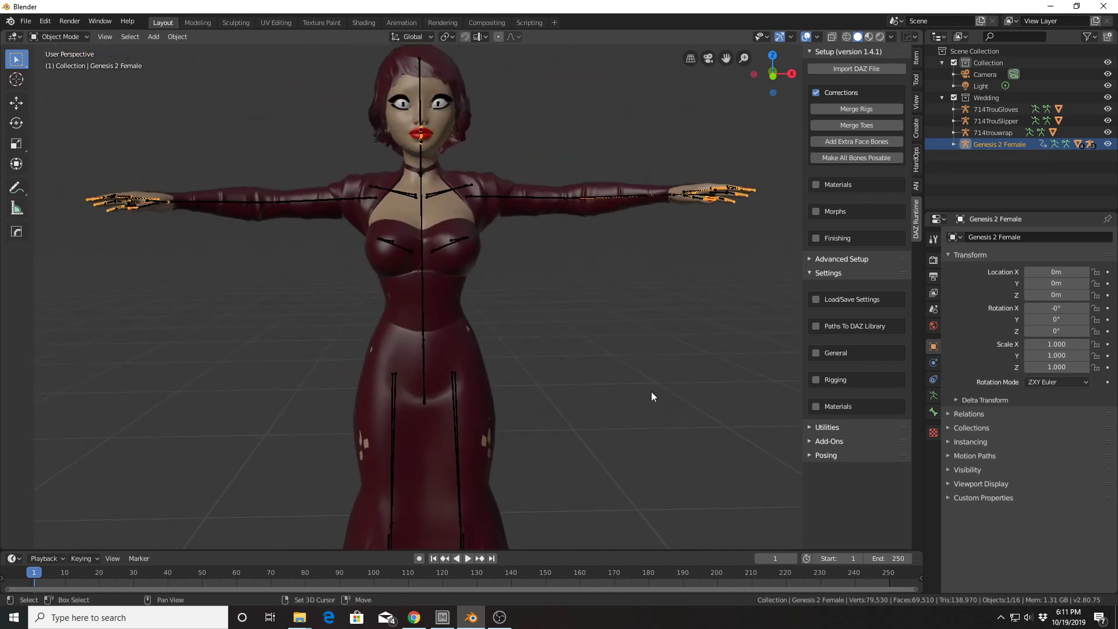
scroll(656, 275, up, 3)
shift+middle_drag(656, 274, 652, 462)
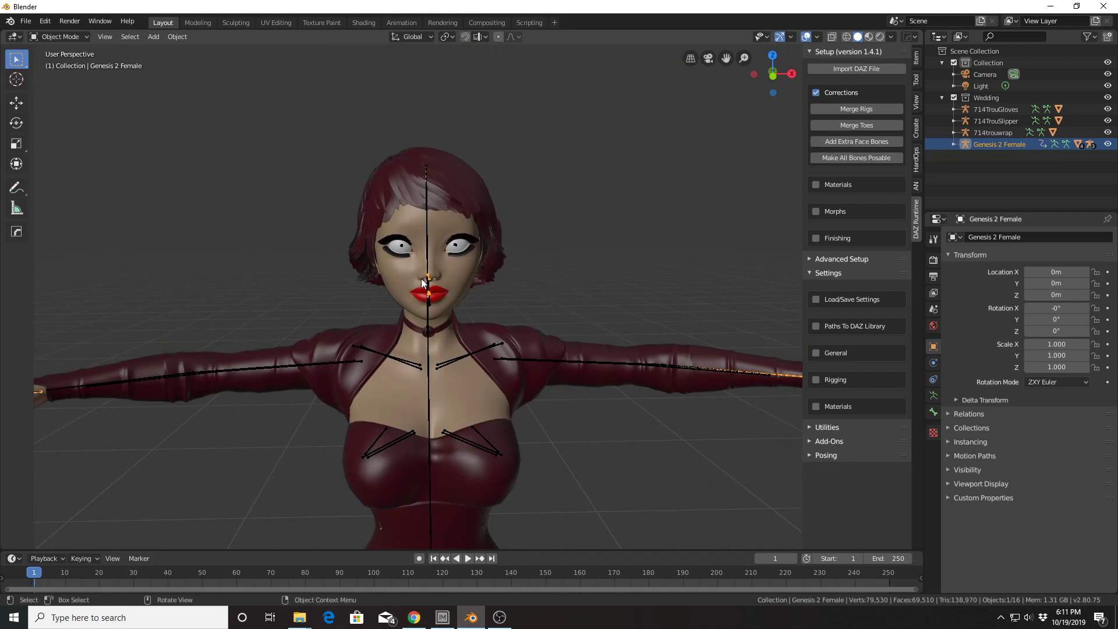
click(854, 141)
shift+middle_drag(621, 455, 637, 173)
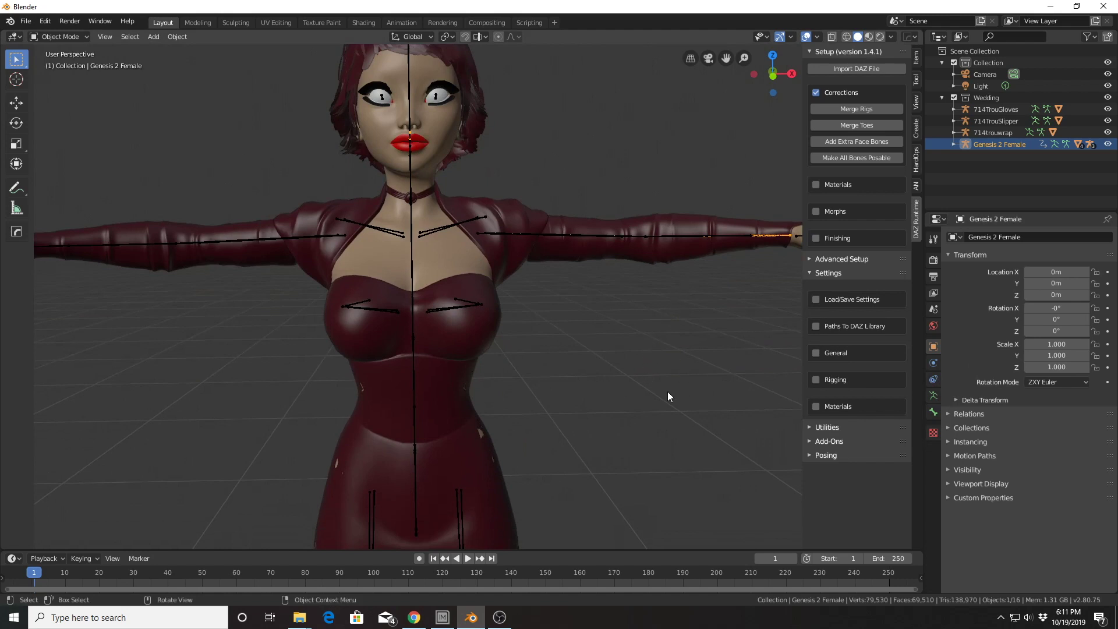
Merge the 714TrouGloves, 714TrouSlipper and 714trouwrap rigs into the Genesis 2 Female rig.
scroll(613, 418, down, 4)
shift+middle_drag(613, 418, 592, 357)
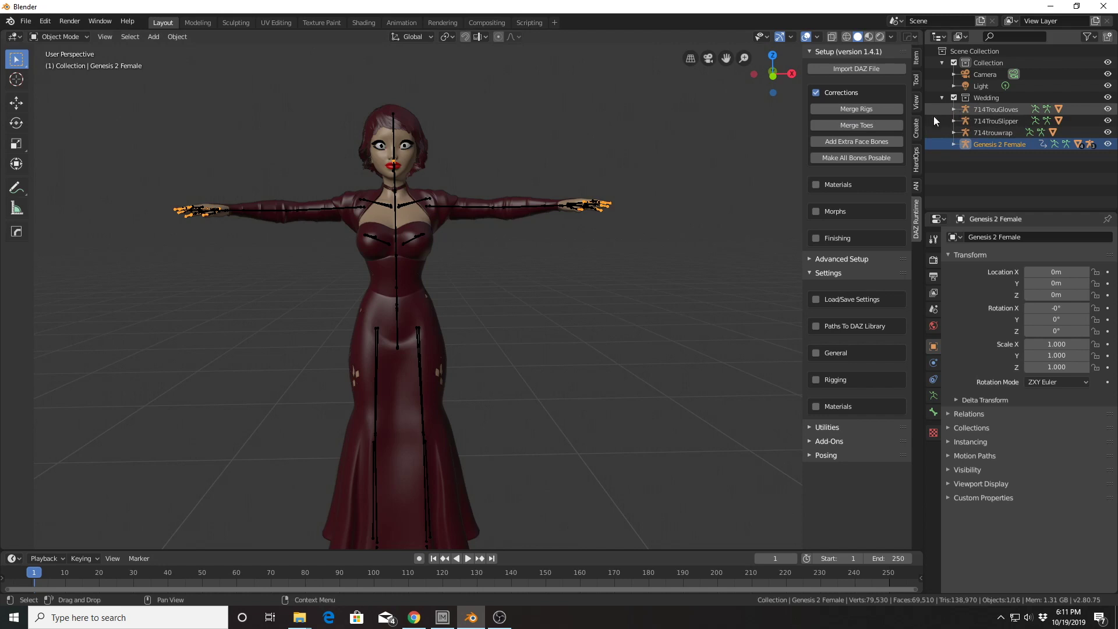
click(966, 109)
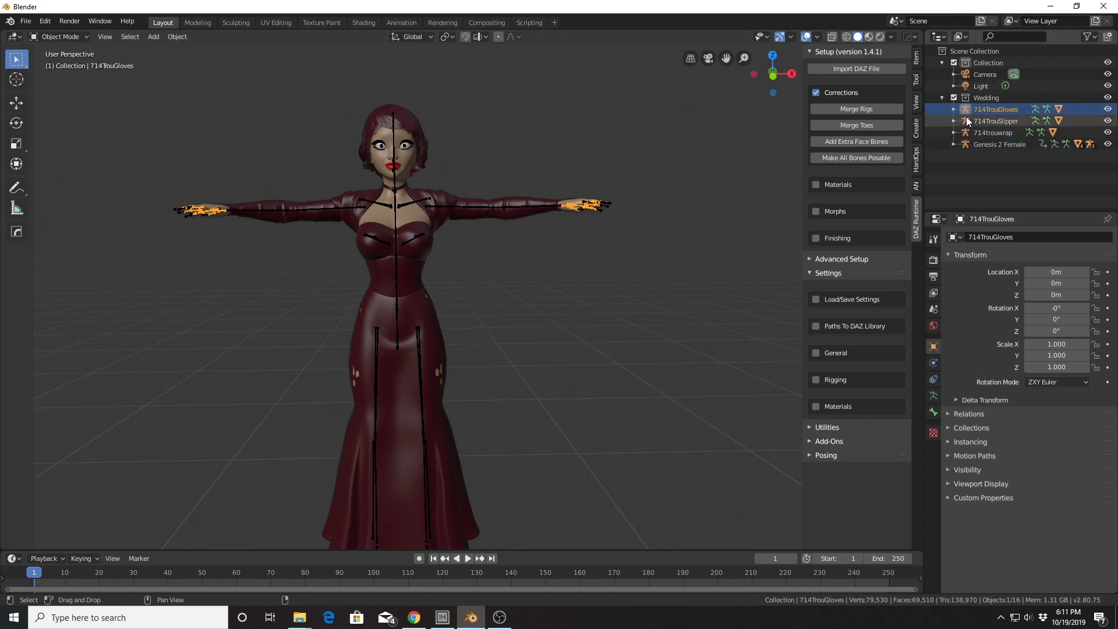
ctrl+click(966, 119)
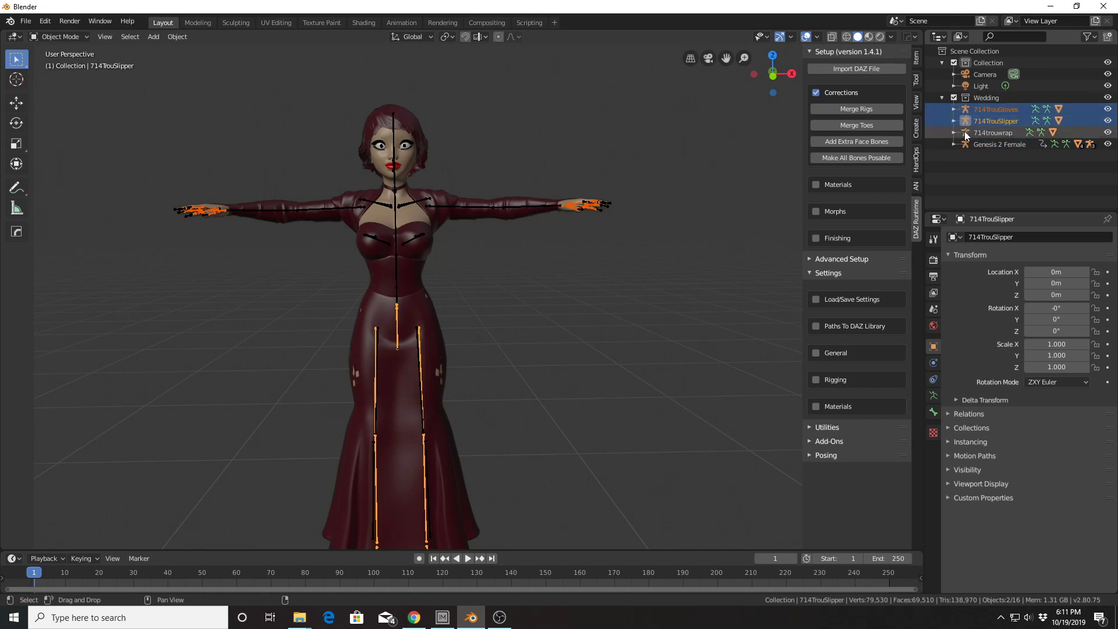
ctrl+click(965, 132)
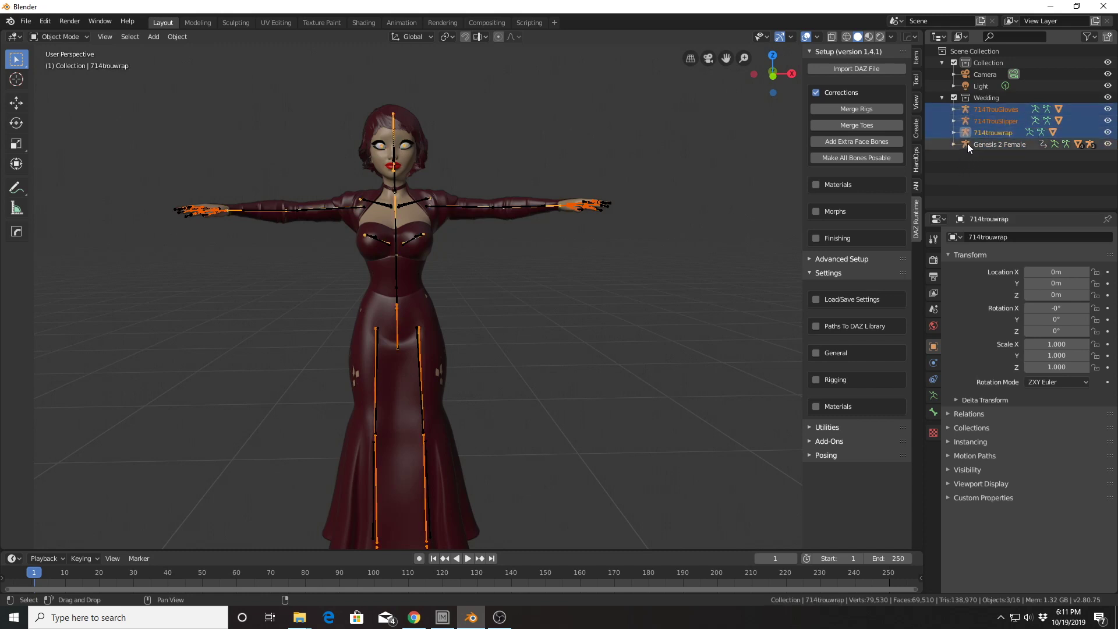
ctrl+click(966, 143)
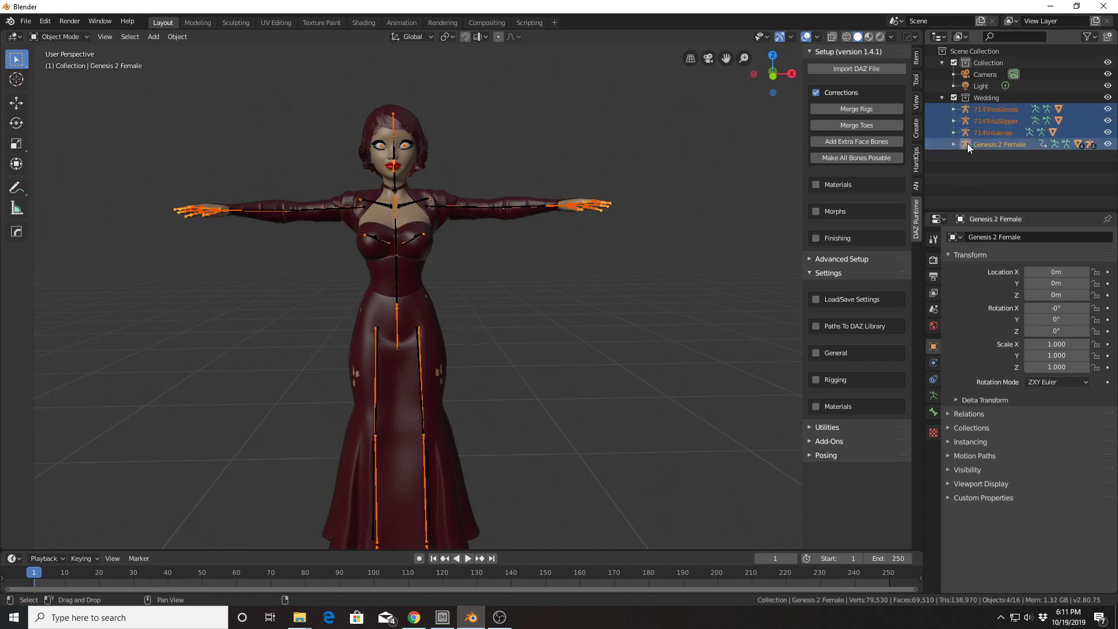
click(864, 108)
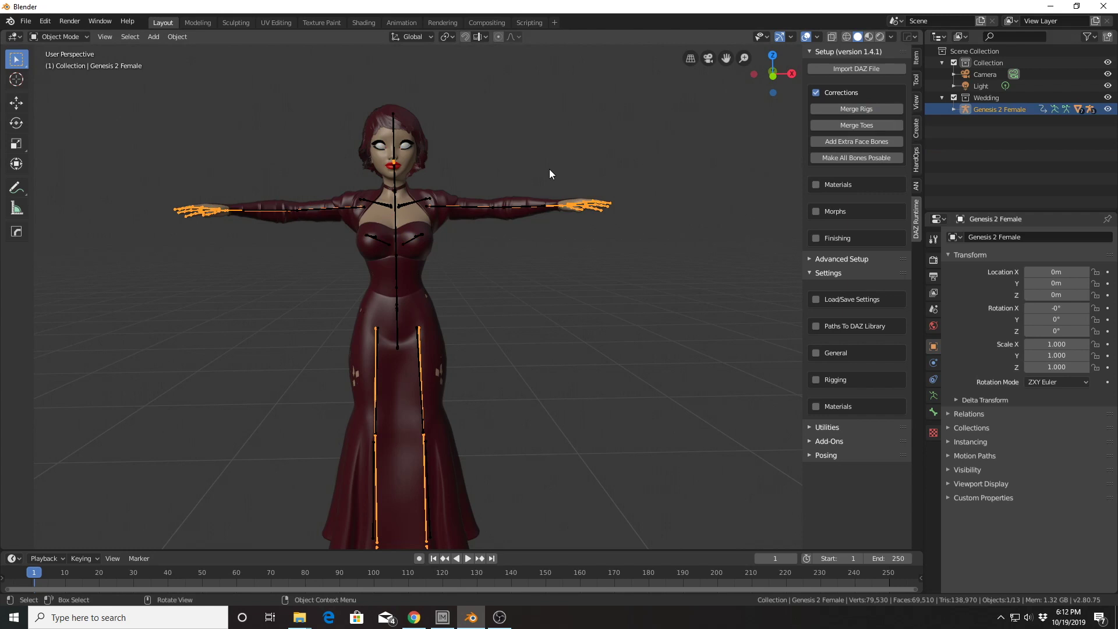
Expand the Genesis 2 Female hierarchy and examine which child items still have their own armatures.
click(959, 110)
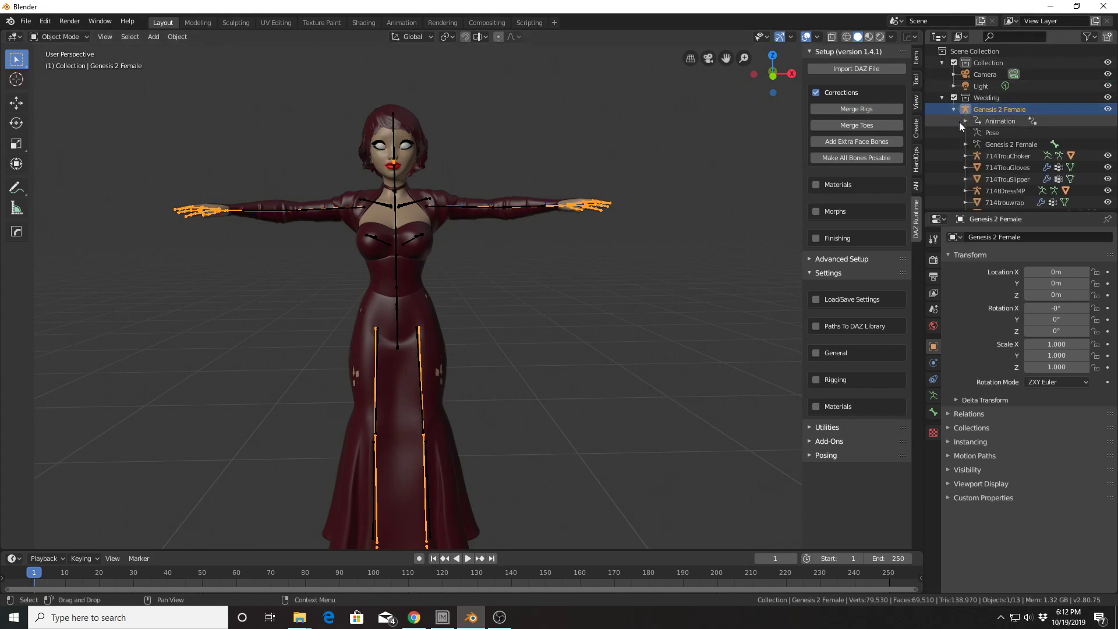
scroll(977, 133, down, 2)
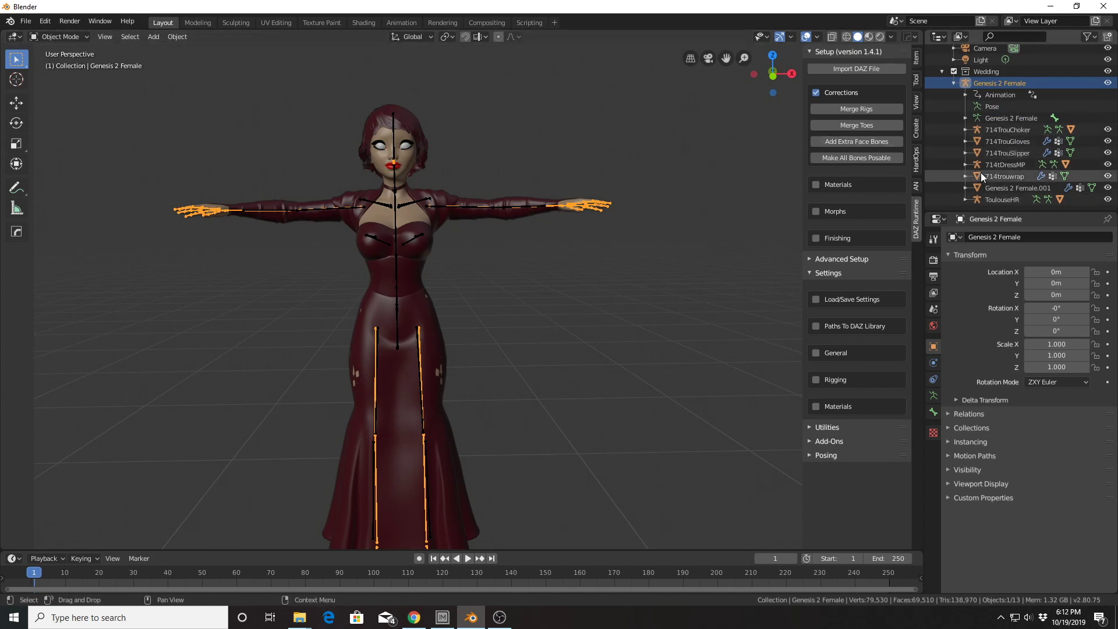
middle_drag(585, 183, 597, 233)
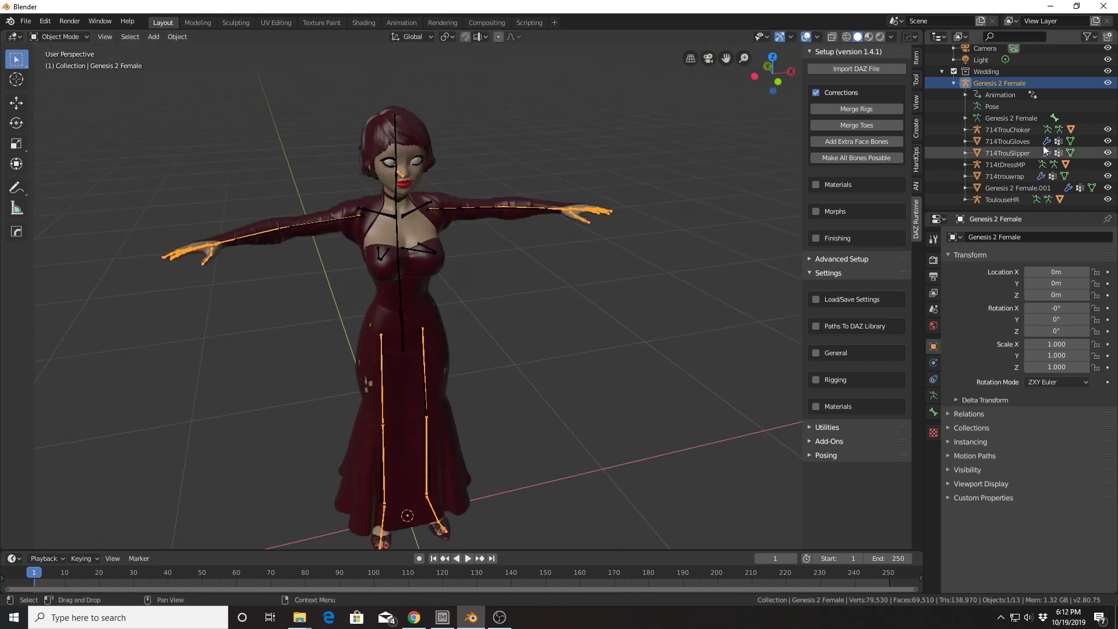
Merge the ToulouseHR, 714tDressMP and 714TrouChoker rigs into the Genesis 2 Female rig.
click(976, 199)
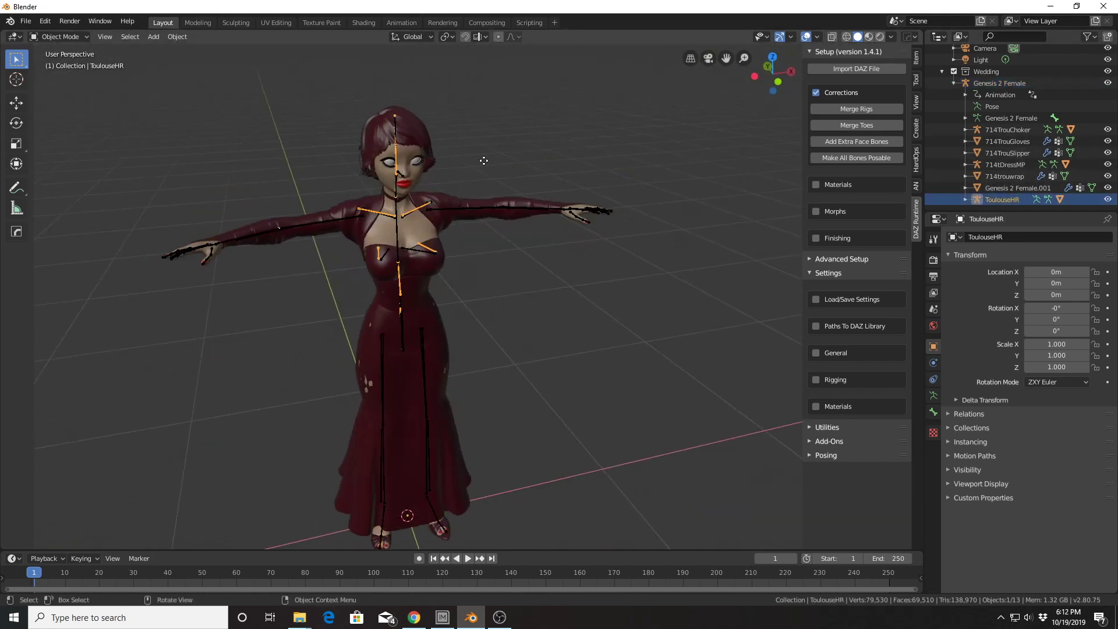
key(g)
right_click(540, 150)
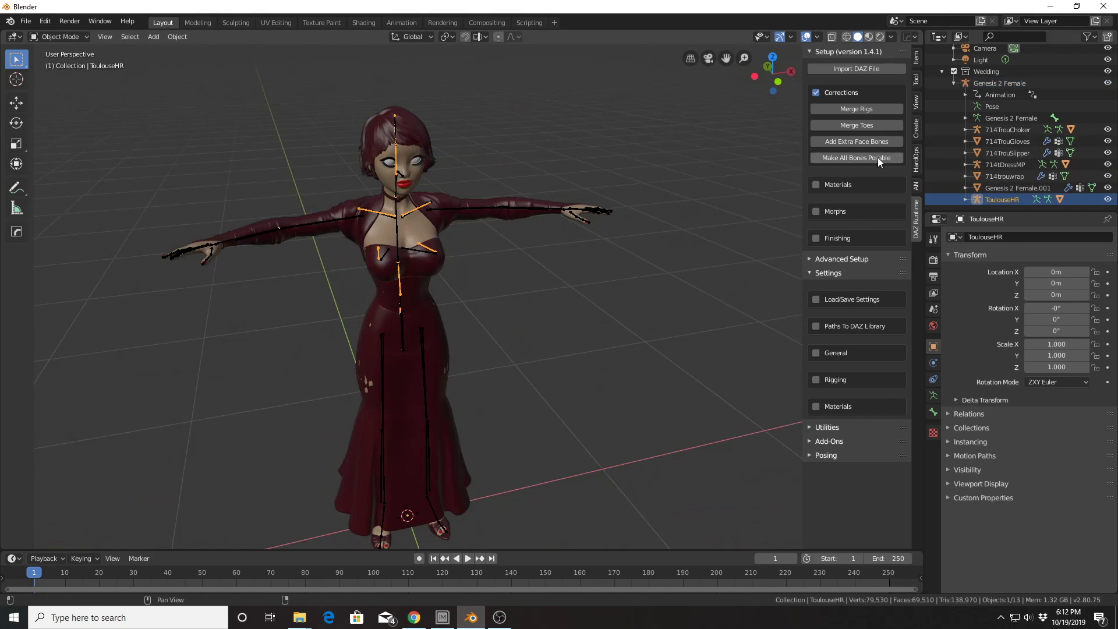
ctrl+click(977, 163)
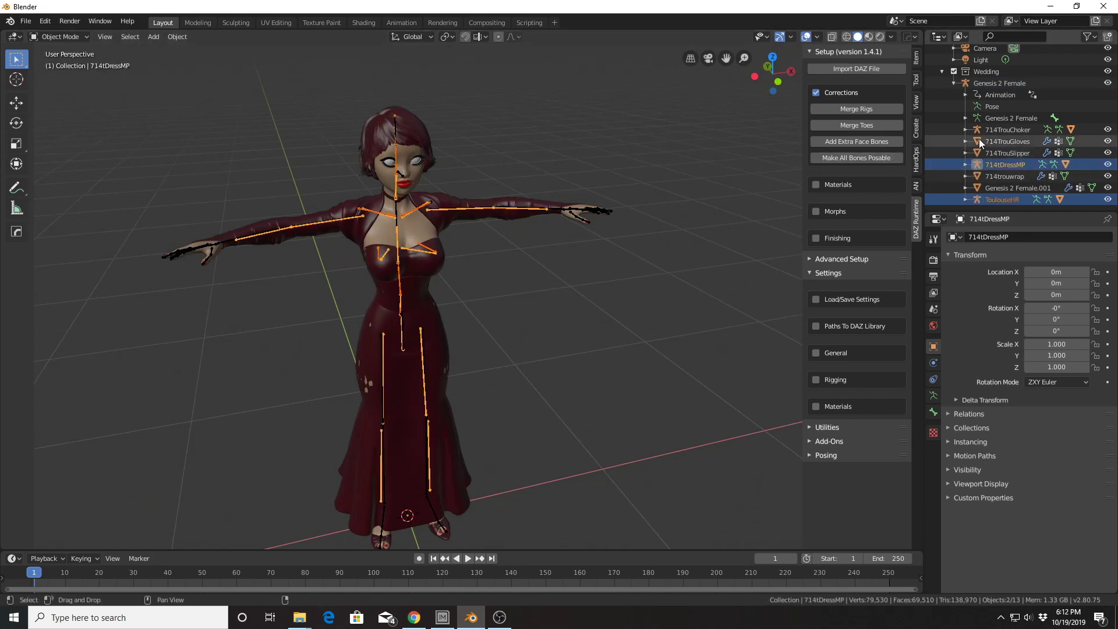
ctrl+click(977, 130)
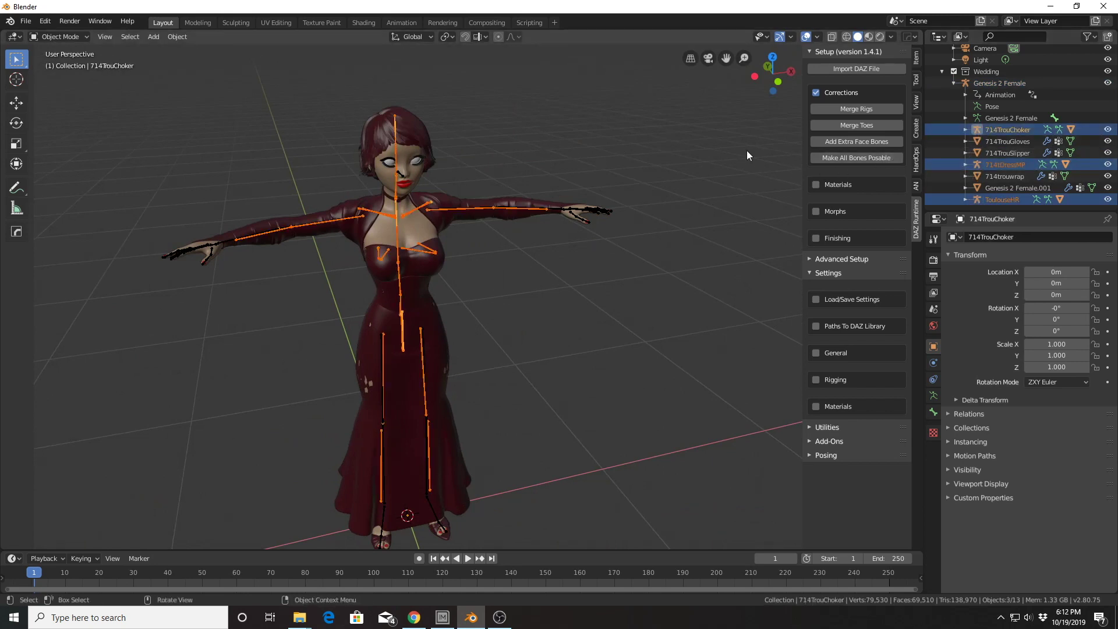
ctrl+click(964, 82)
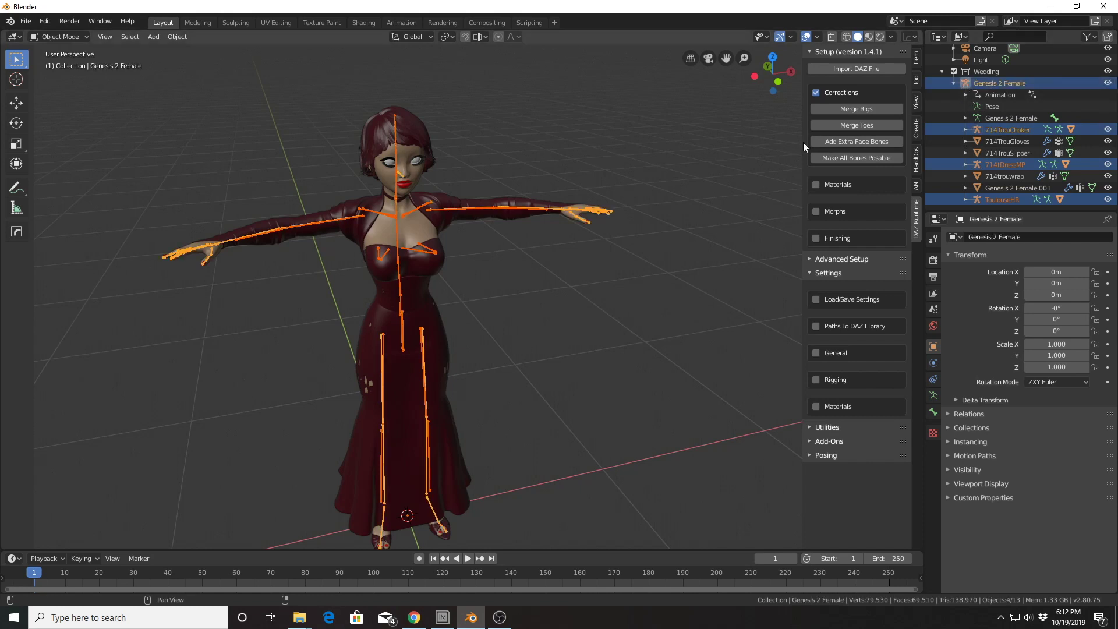
middle_drag(435, 188, 516, 167)
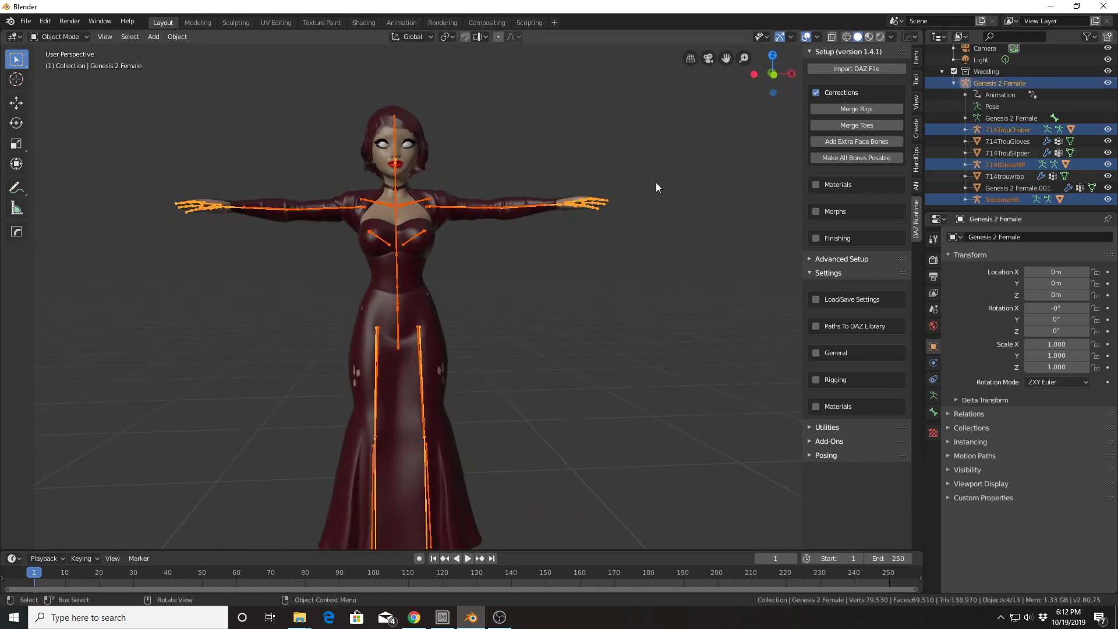
click(852, 110)
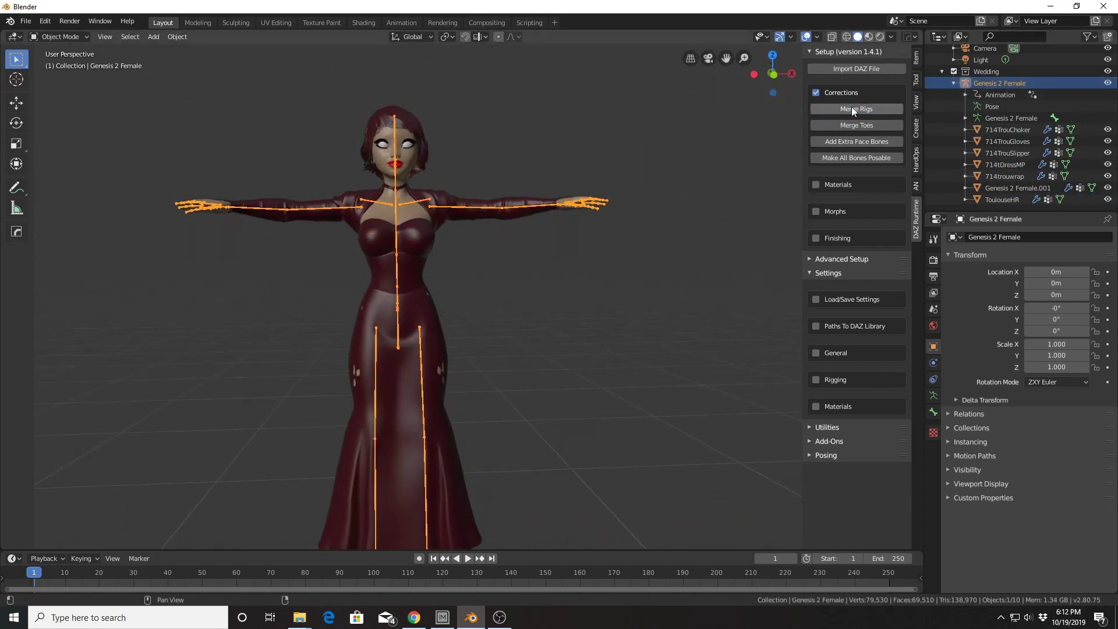
Inspect the merged rig from several views and test-move the Genesis 2 Female, cancelling the move.
middle_drag(548, 221, 543, 390)
scroll(494, 197, up, 5)
scroll(537, 314, down, 4)
middle_drag(537, 314, 584, 161)
scroll(541, 163, up, 2)
key(g)
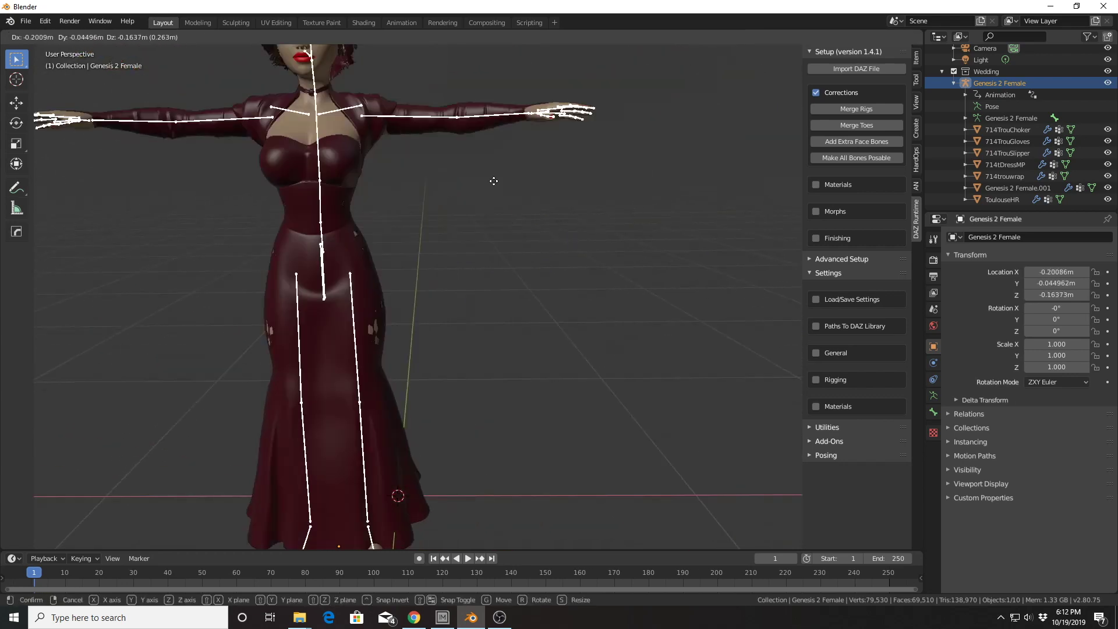
key(Escape)
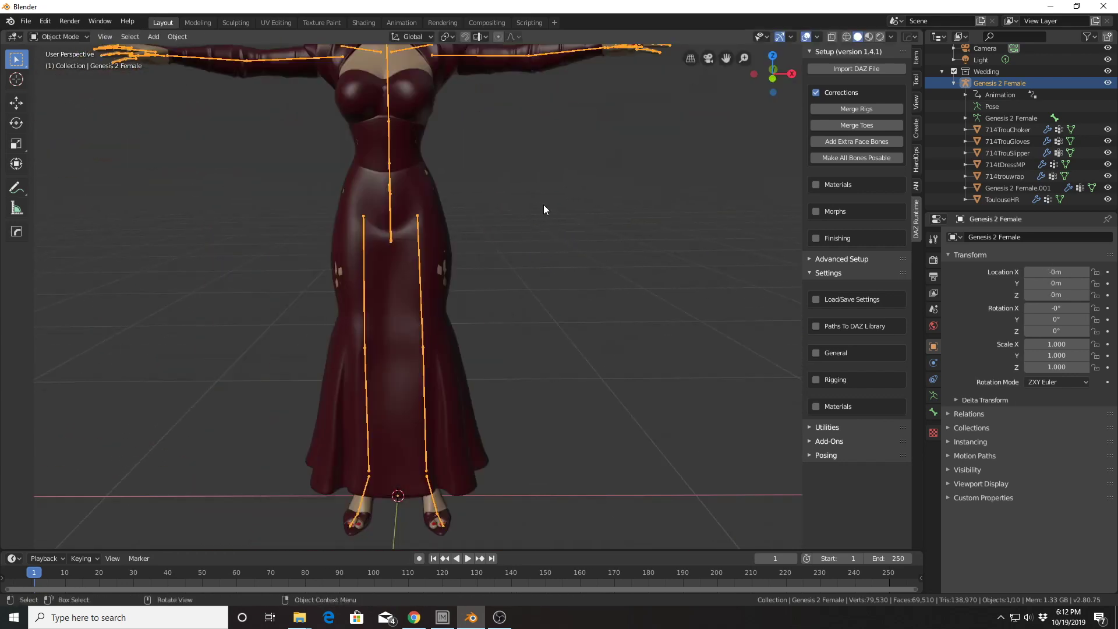
Hide the DAZ Corrections tools and show the Materials tools to examine their texture, colour and UV options.
click(816, 92)
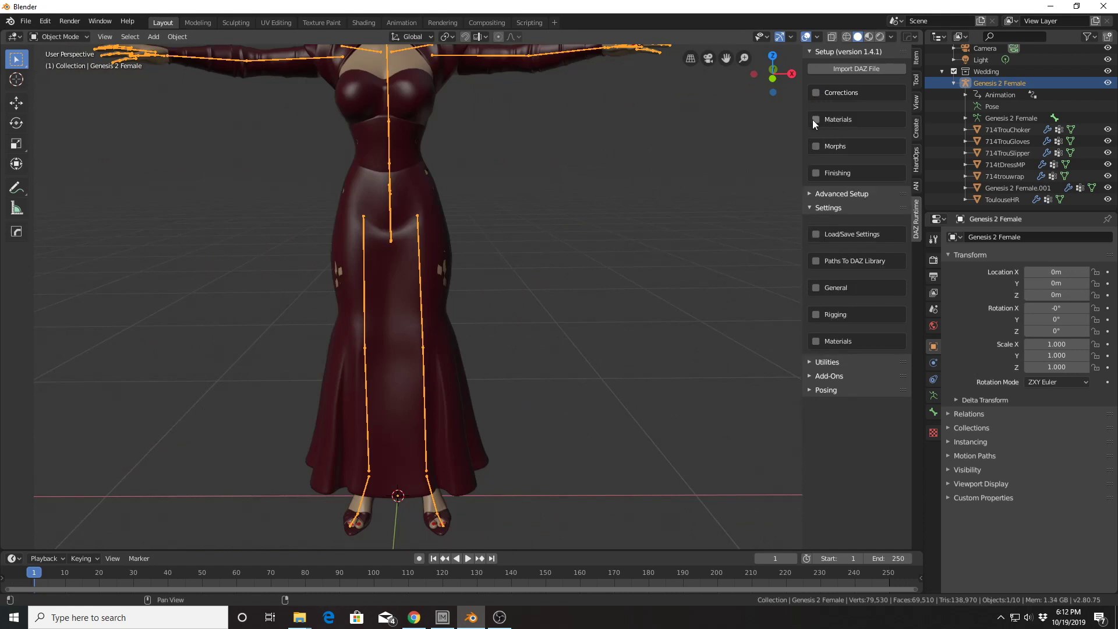
click(814, 119)
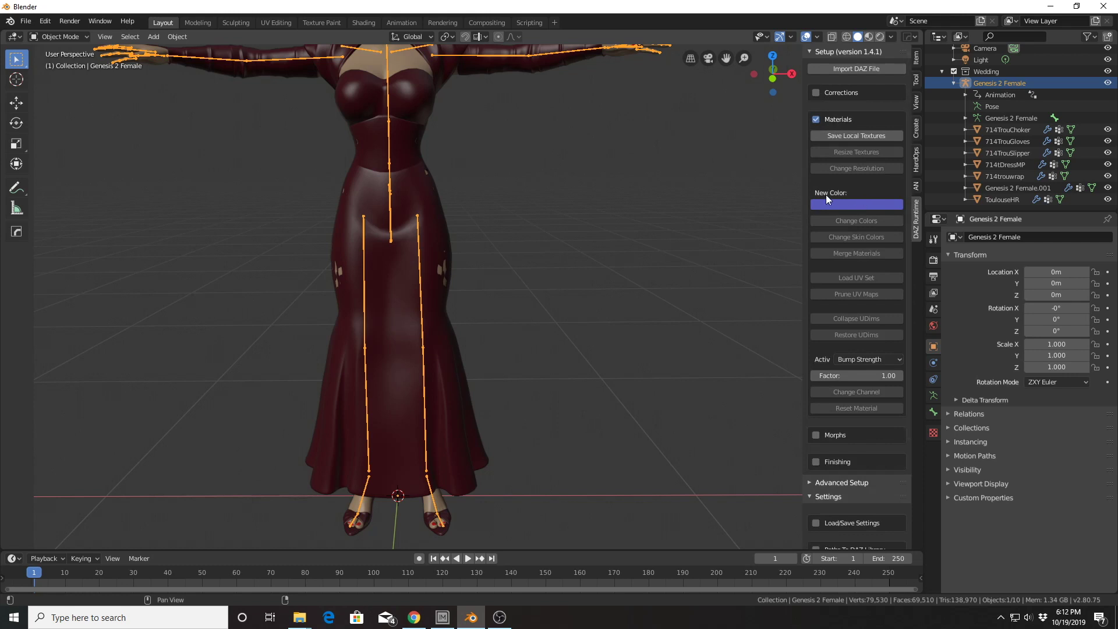
shift+middle_drag(617, 184, 568, 278)
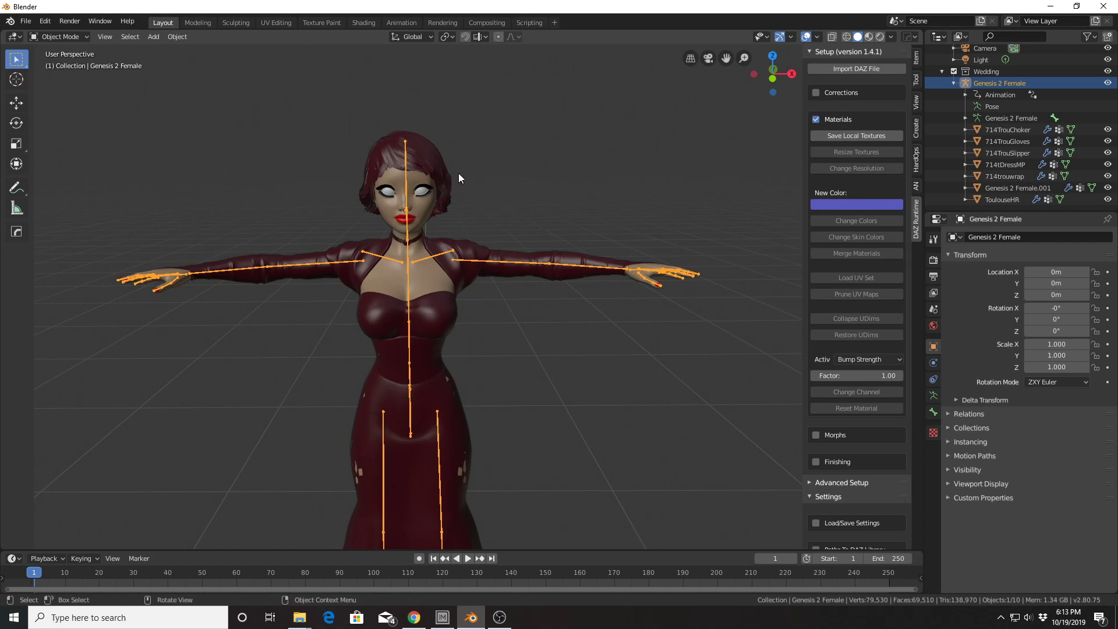
Hide the DAZ Materials tools, show the Morphs tools and update the morph paths.
click(815, 120)
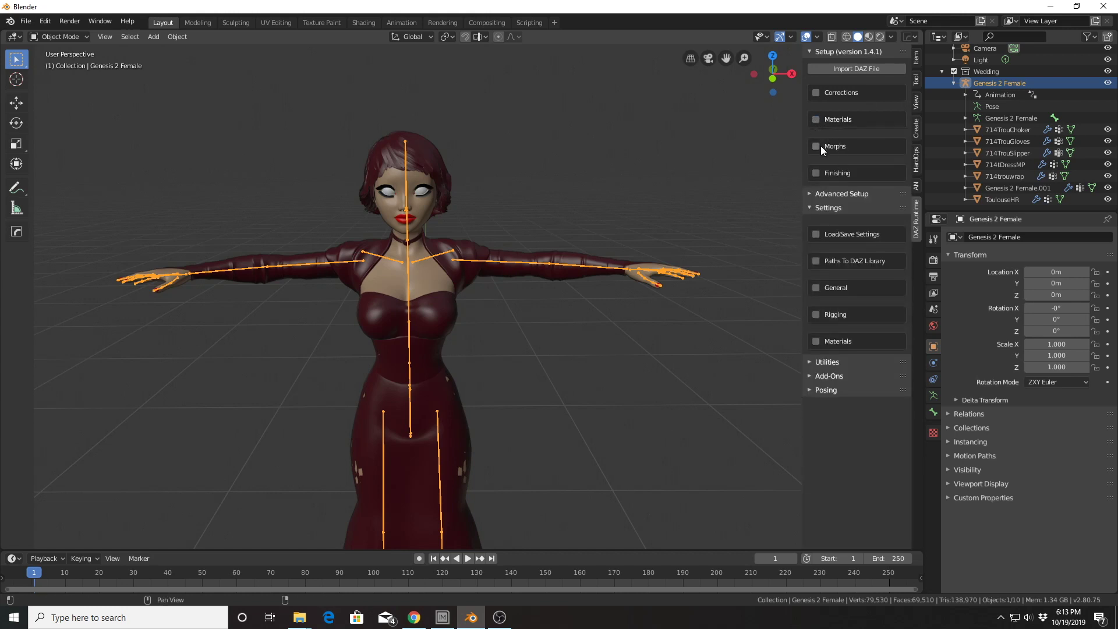
click(816, 146)
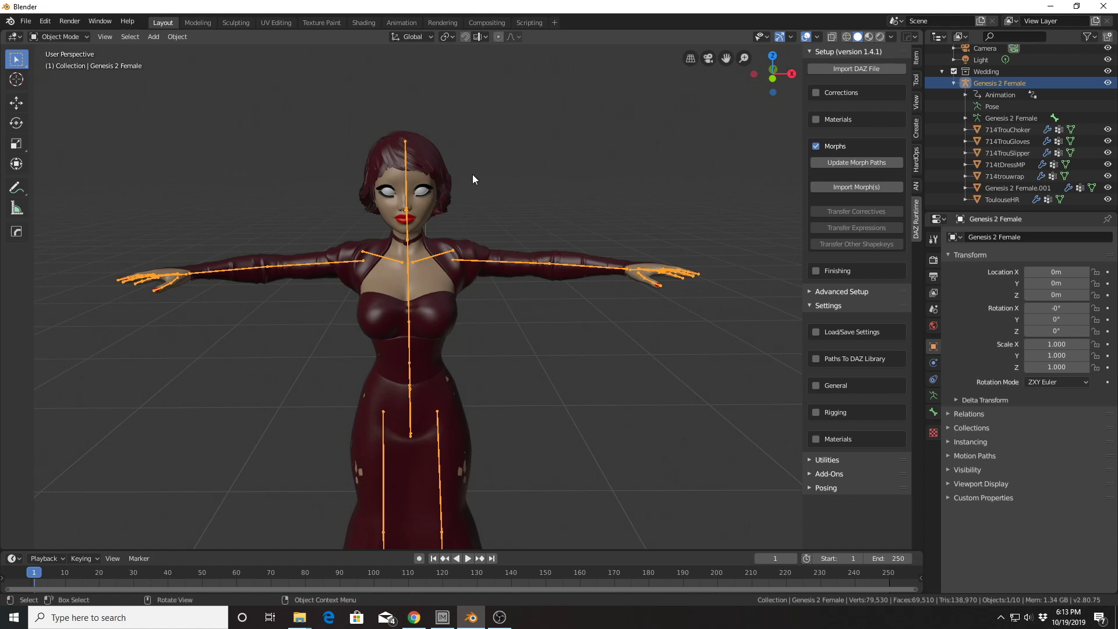
click(854, 160)
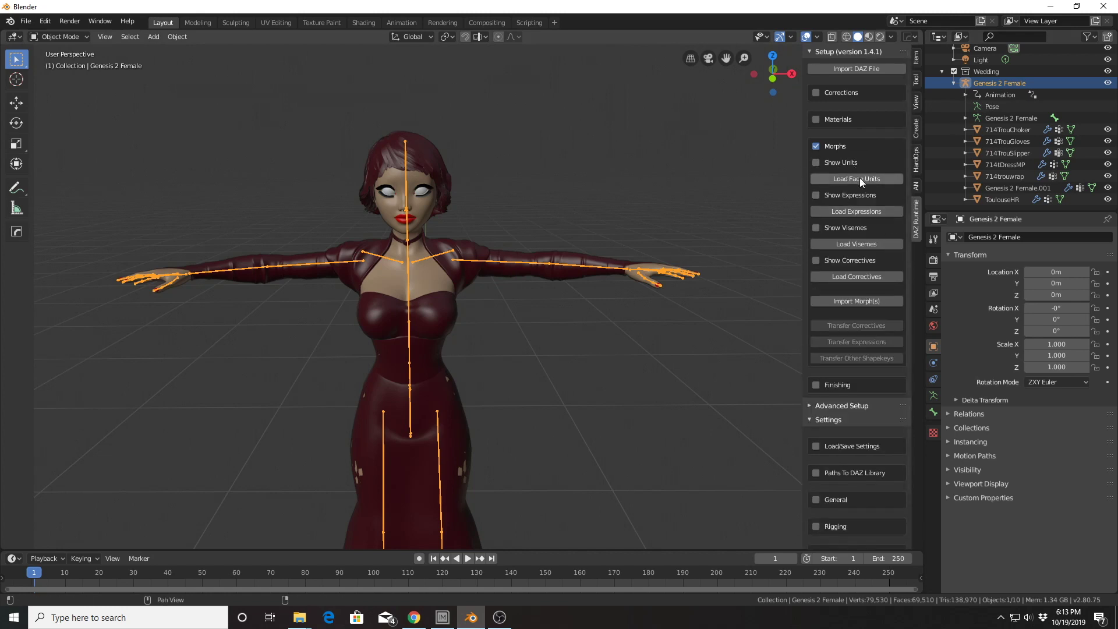
Show the face units available for loading, look through the whole list and hide it again.
click(816, 162)
scroll(839, 266, down, 12)
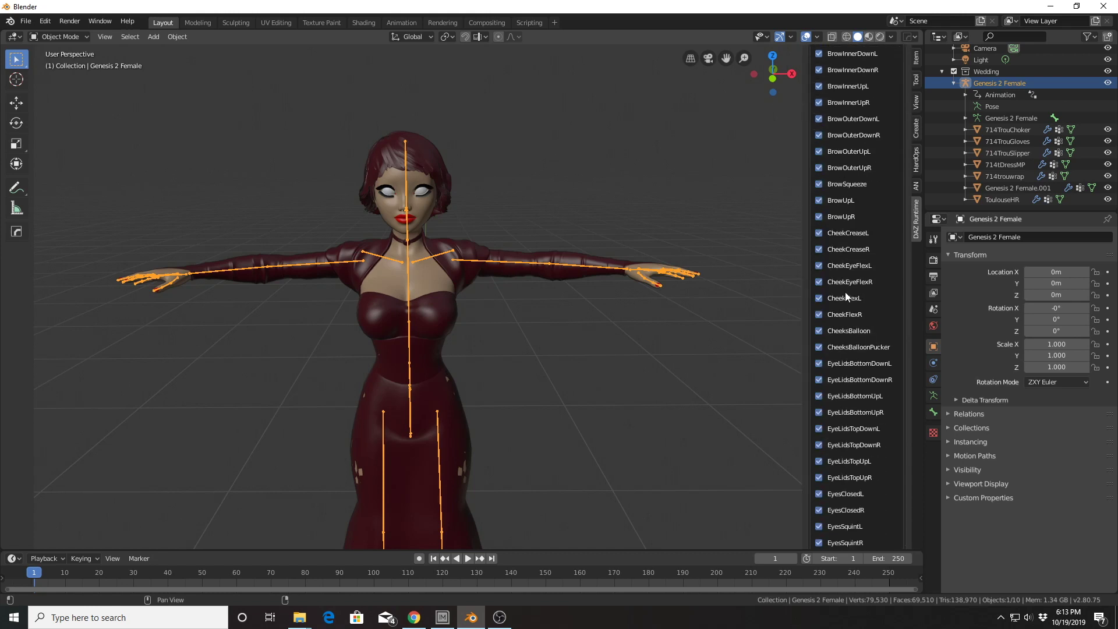
scroll(843, 354, down, 20)
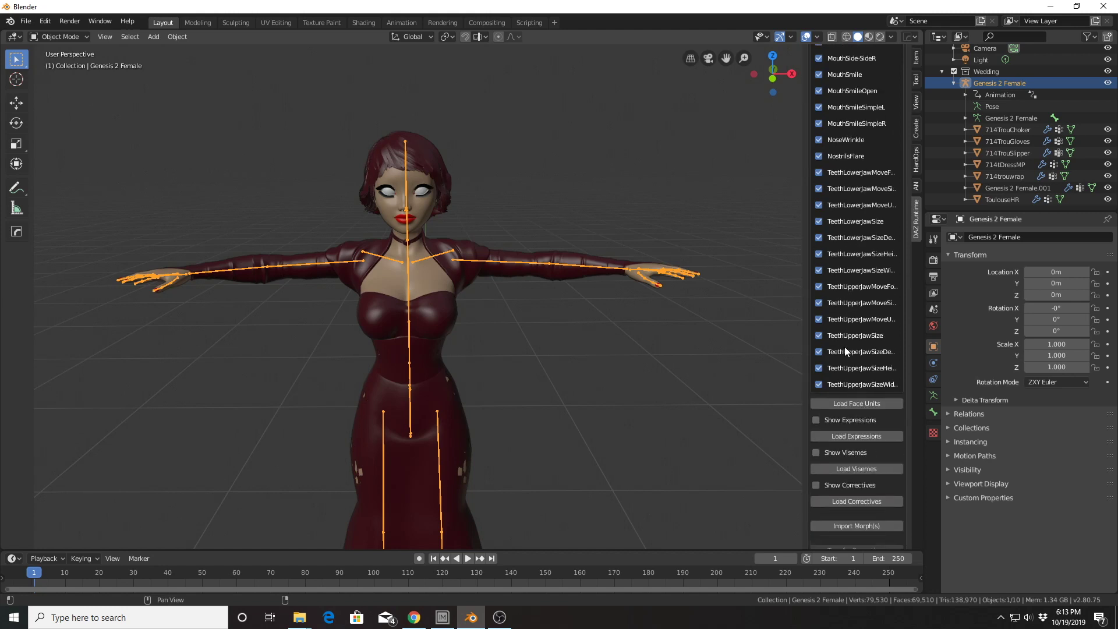
scroll(847, 326, up, 6)
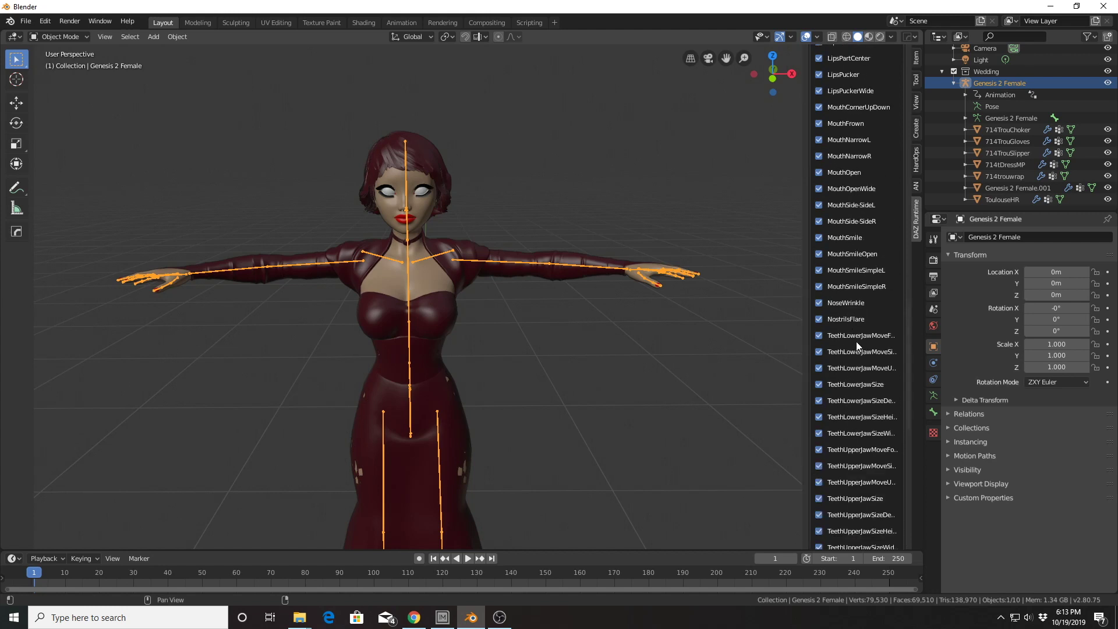
scroll(855, 344, down, 6)
scroll(853, 341, up, 13)
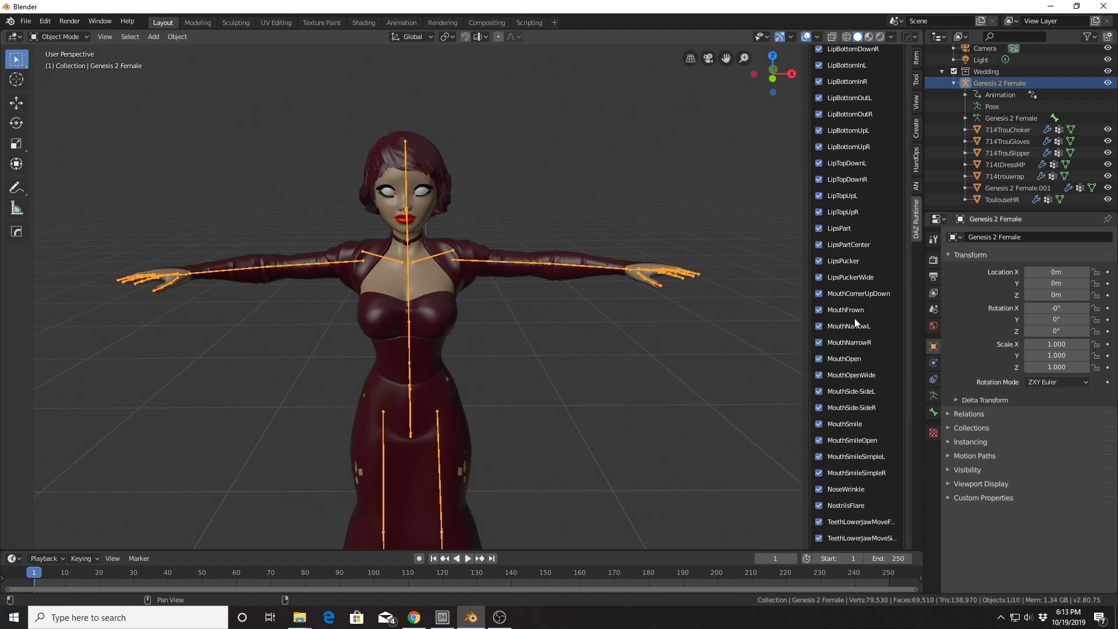
scroll(854, 318, up, 5)
scroll(851, 245, up, 10)
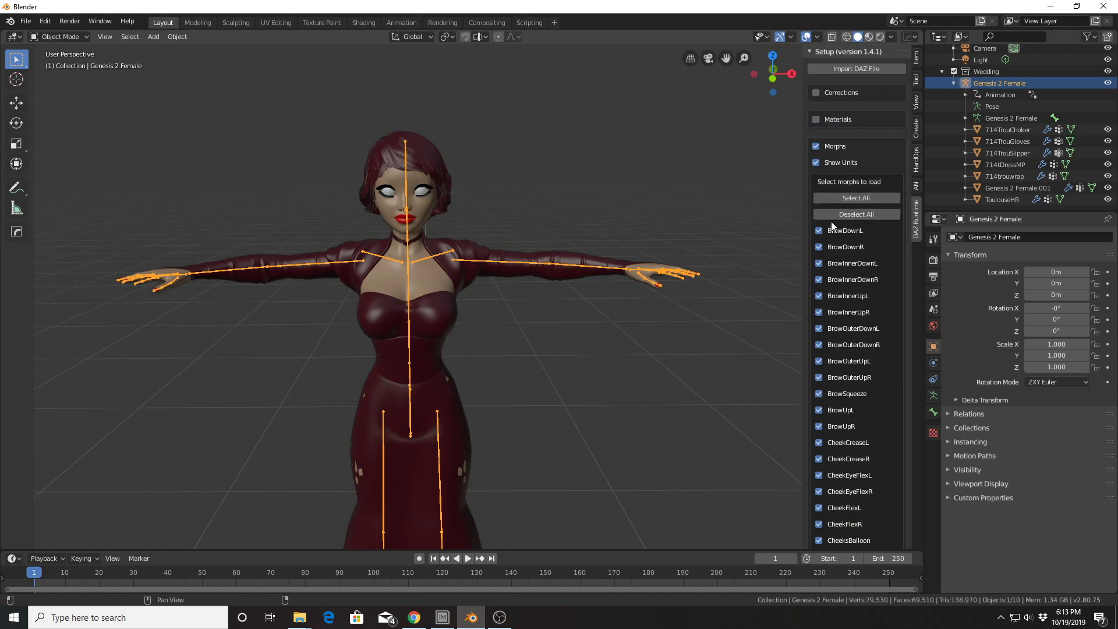
click(820, 163)
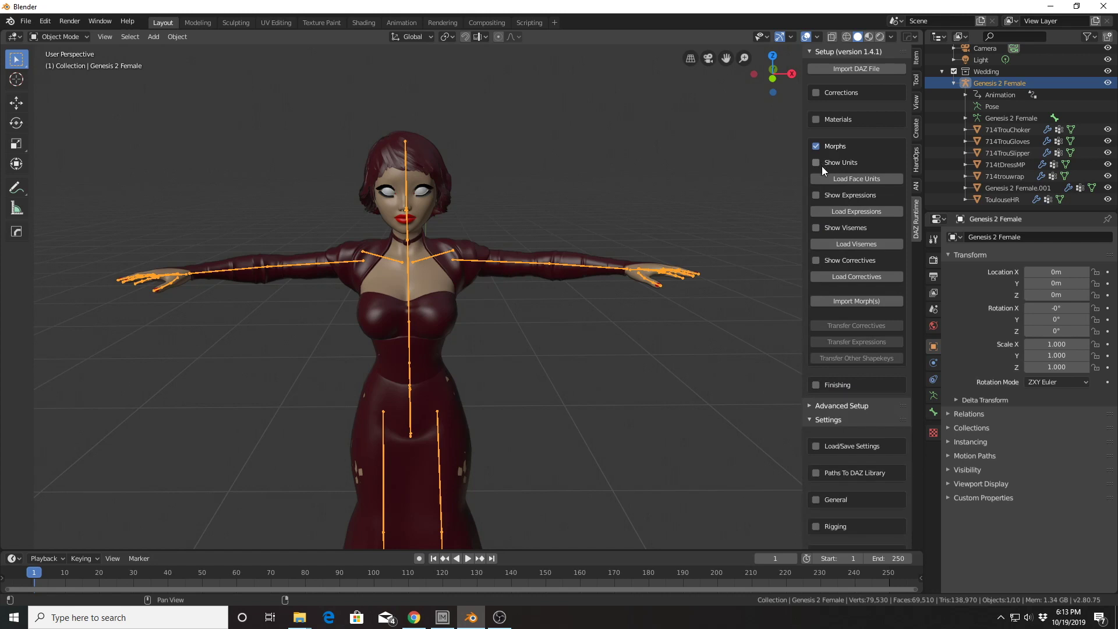
Look through the lists of expression and viseme morphs available for loading, hiding each list again.
click(815, 196)
scroll(830, 339, down, 8)
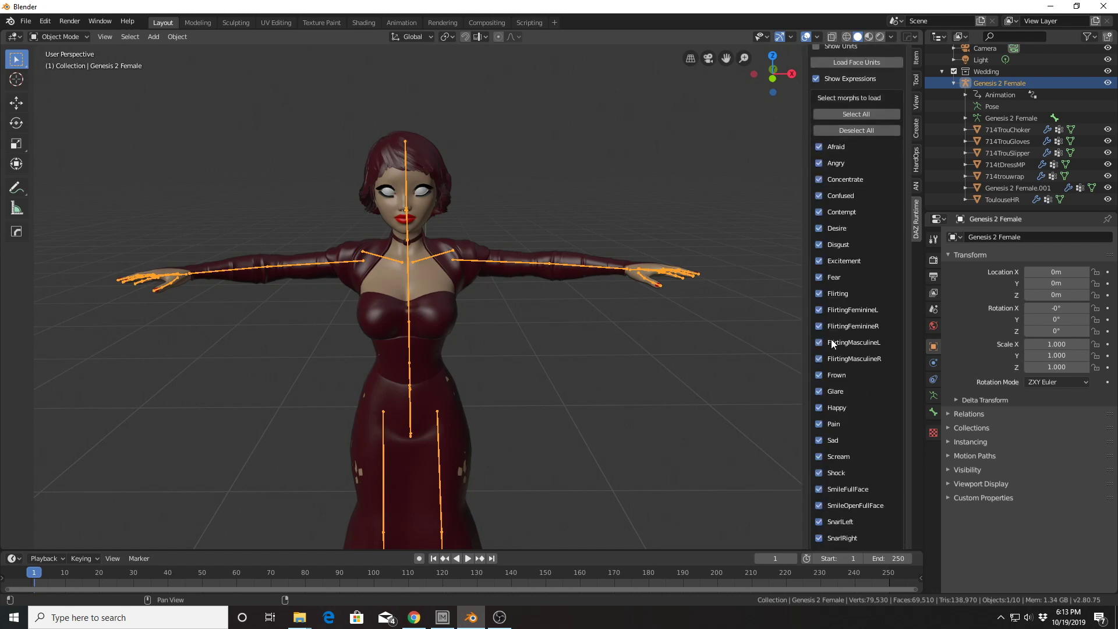
scroll(838, 332, up, 8)
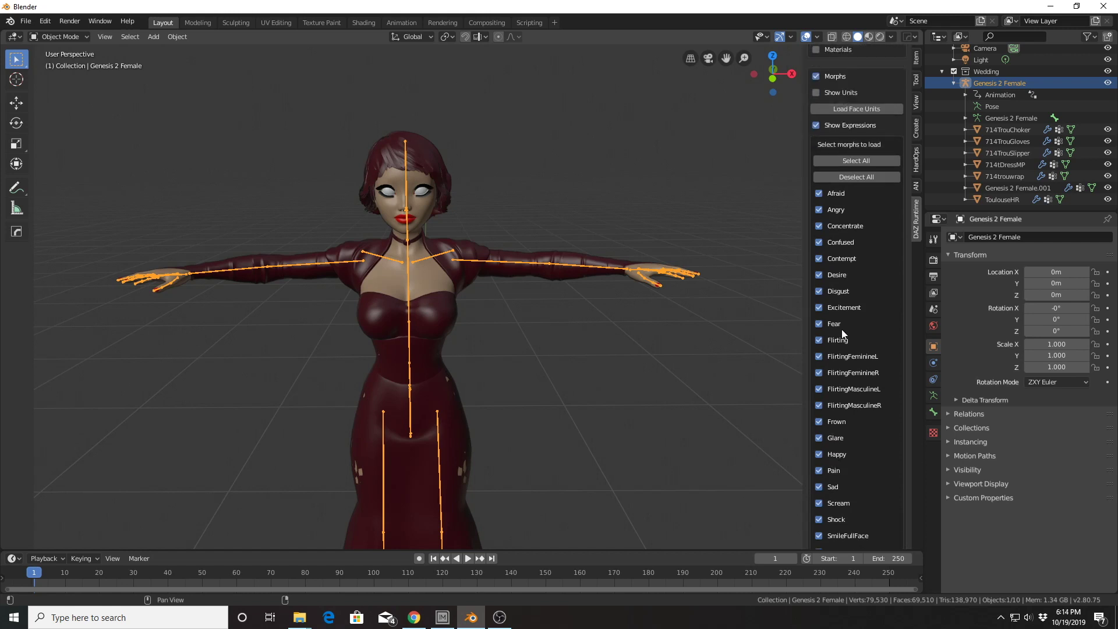
click(815, 194)
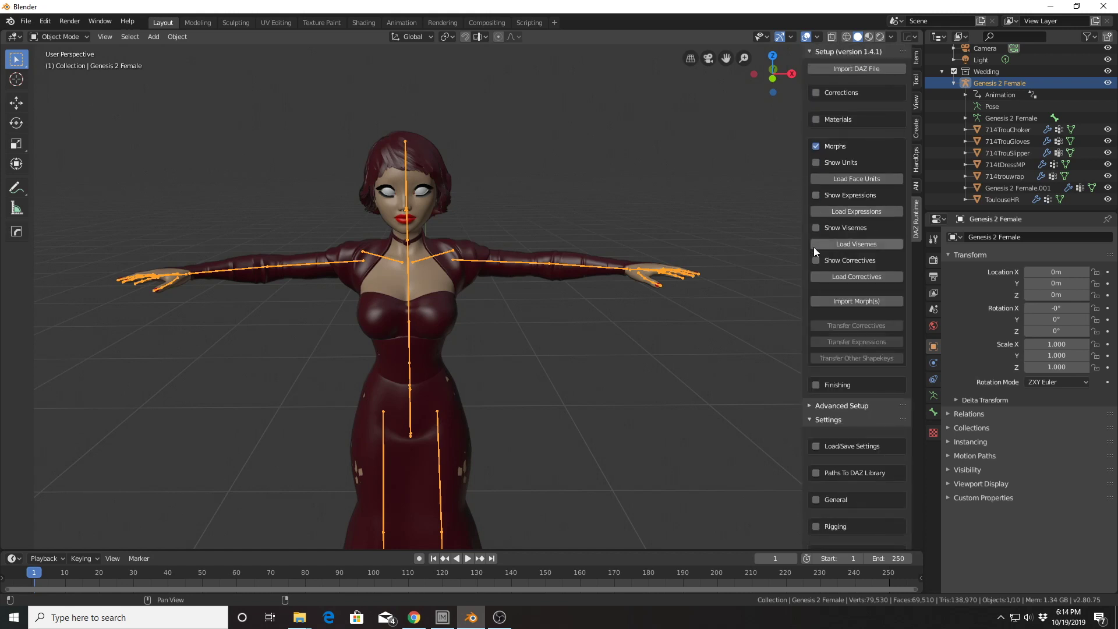
click(816, 229)
scroll(830, 319, down, 8)
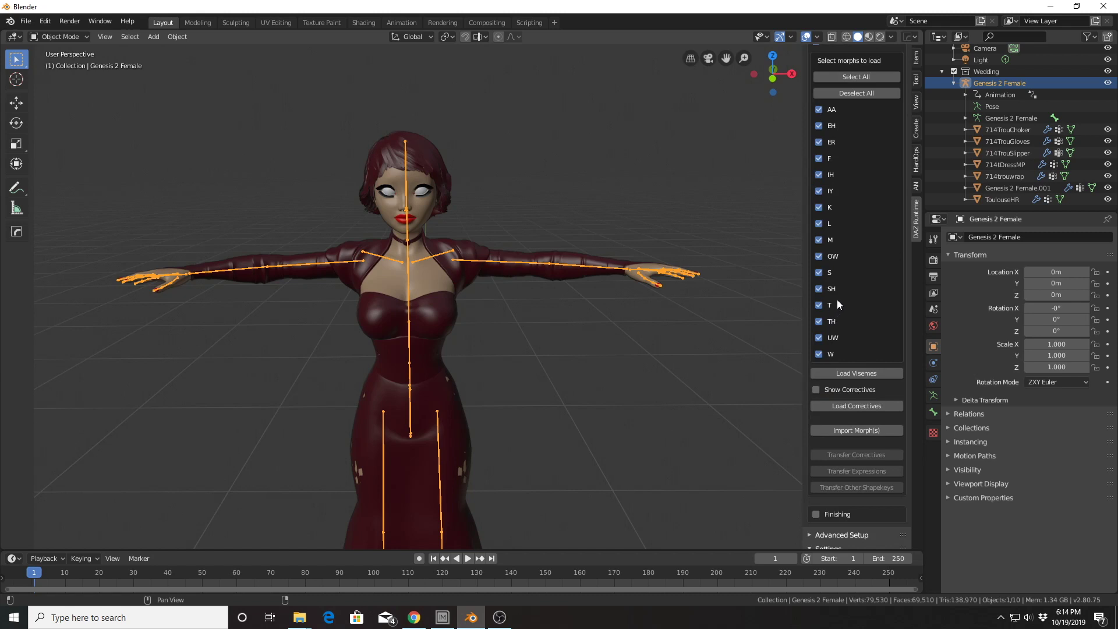
scroll(836, 300, up, 5)
click(815, 169)
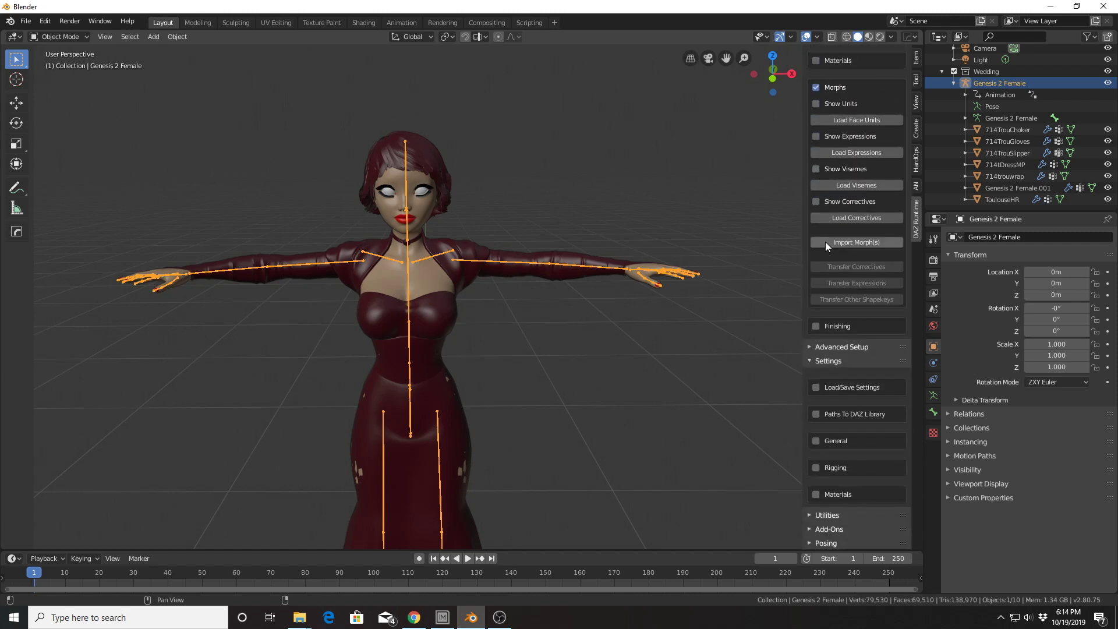
Check which corrective morphs are available for loading and hide their list again.
click(817, 201)
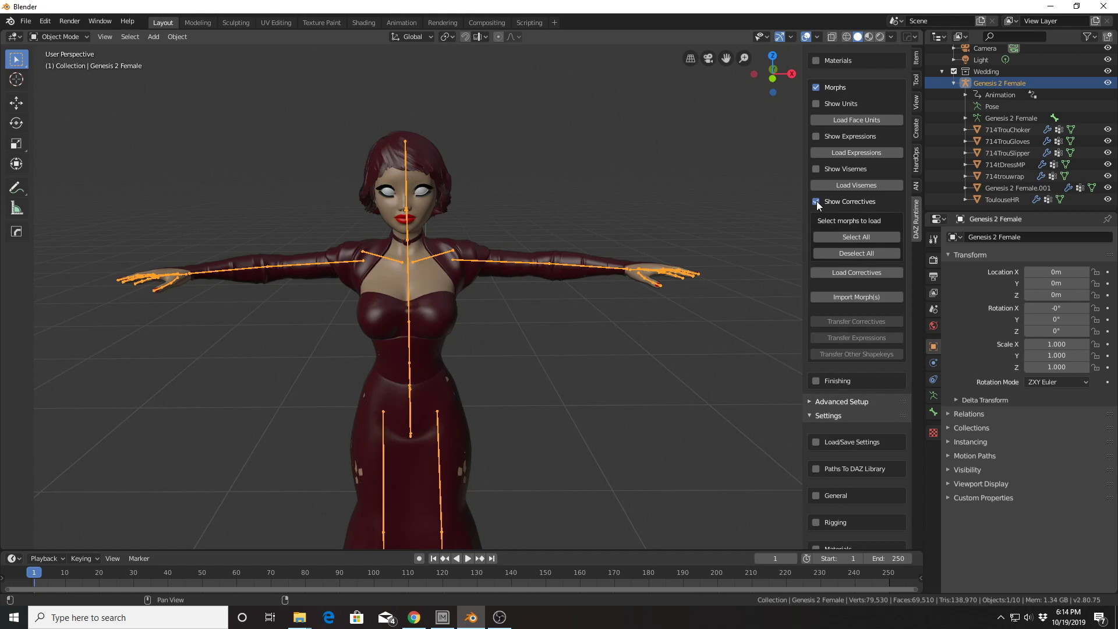
click(816, 201)
click(817, 201)
click(816, 203)
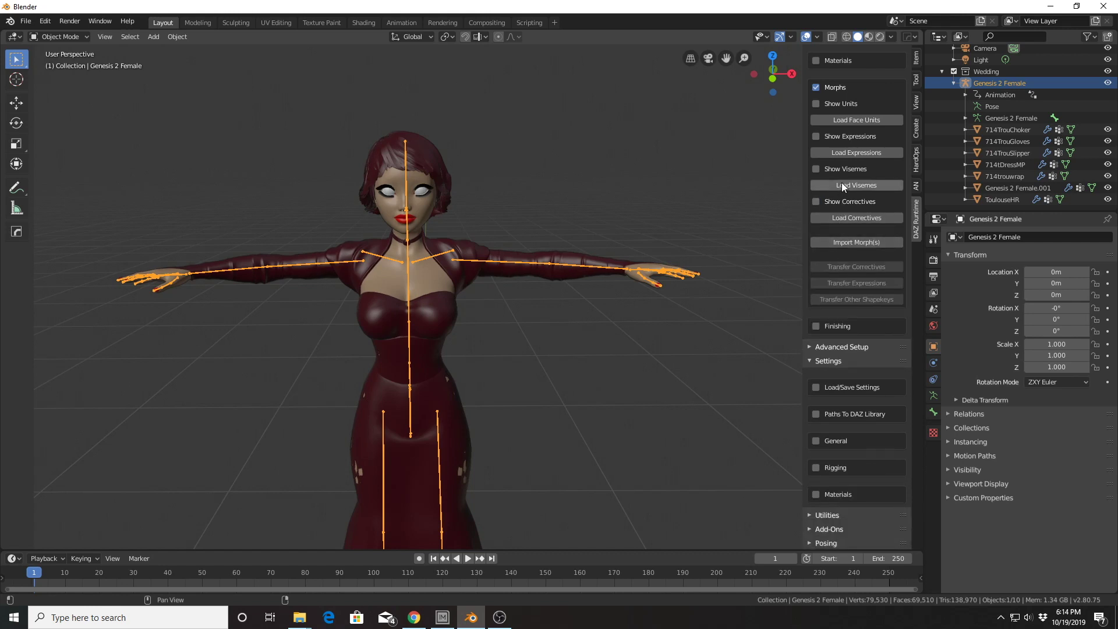
Load all face unit morphs onto the Genesis 2 Female.
scroll(841, 183, up, 3)
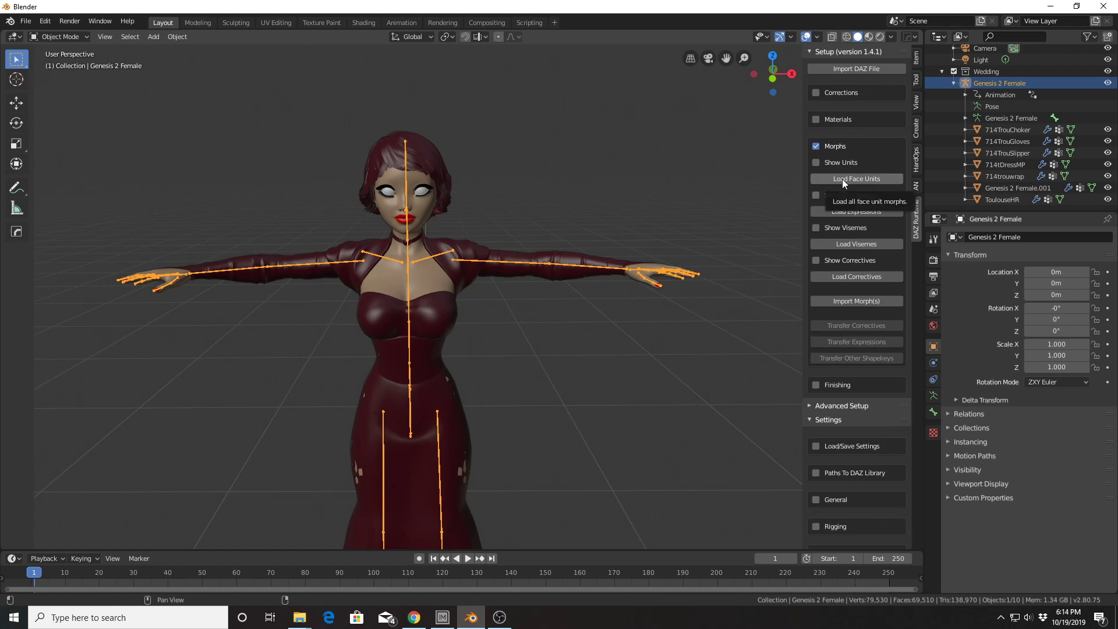
click(842, 179)
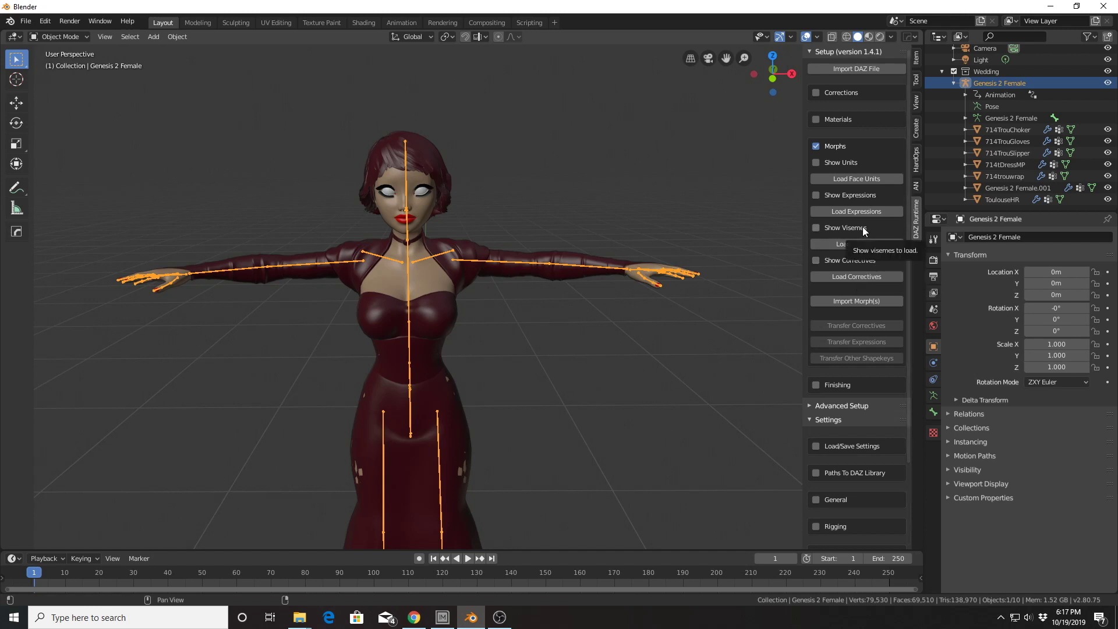
Expand the list of loaded face unit morphs and widen the sidebar until the full morph names are readable.
scroll(863, 230, down, 5)
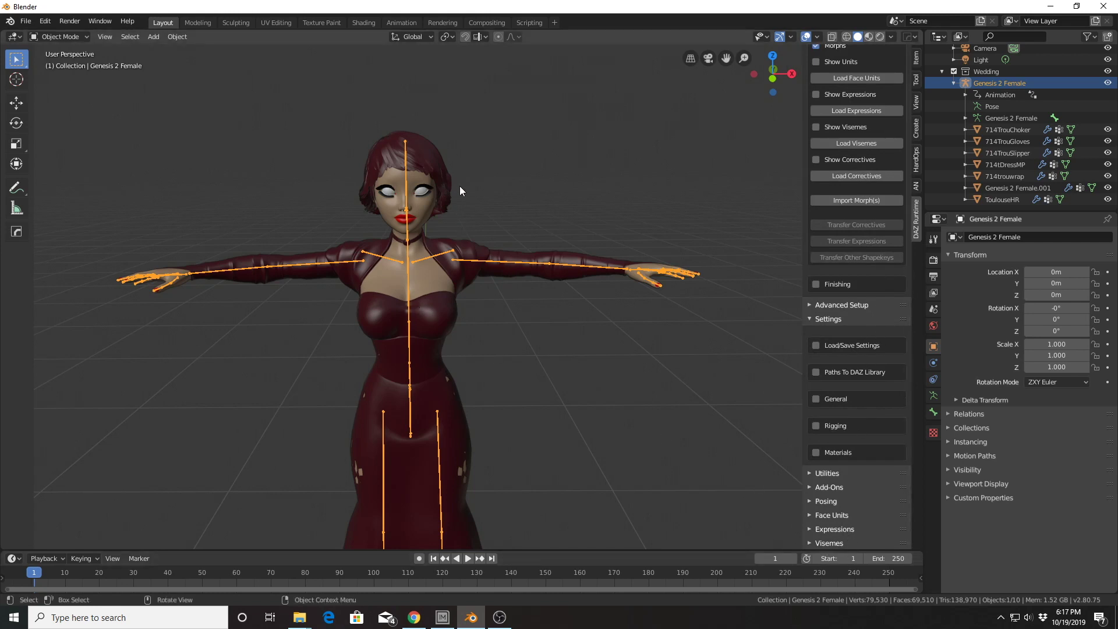
scroll(460, 181, up, 7)
scroll(460, 182, down, 2)
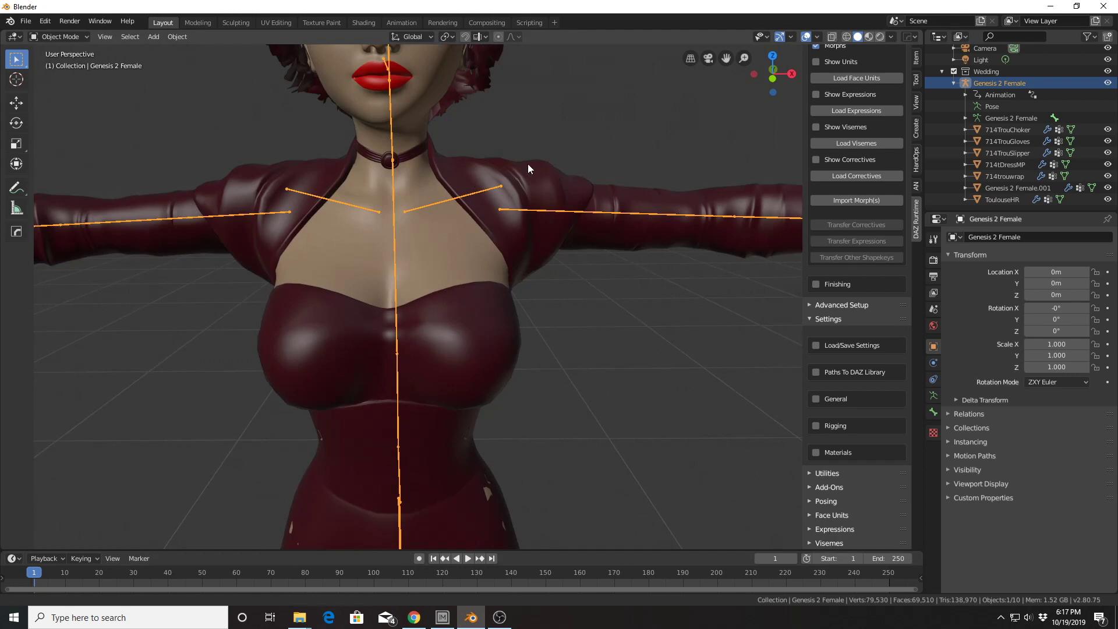
shift+middle_drag(528, 163, 554, 312)
scroll(574, 256, up, 2)
middle_drag(574, 257, 599, 313)
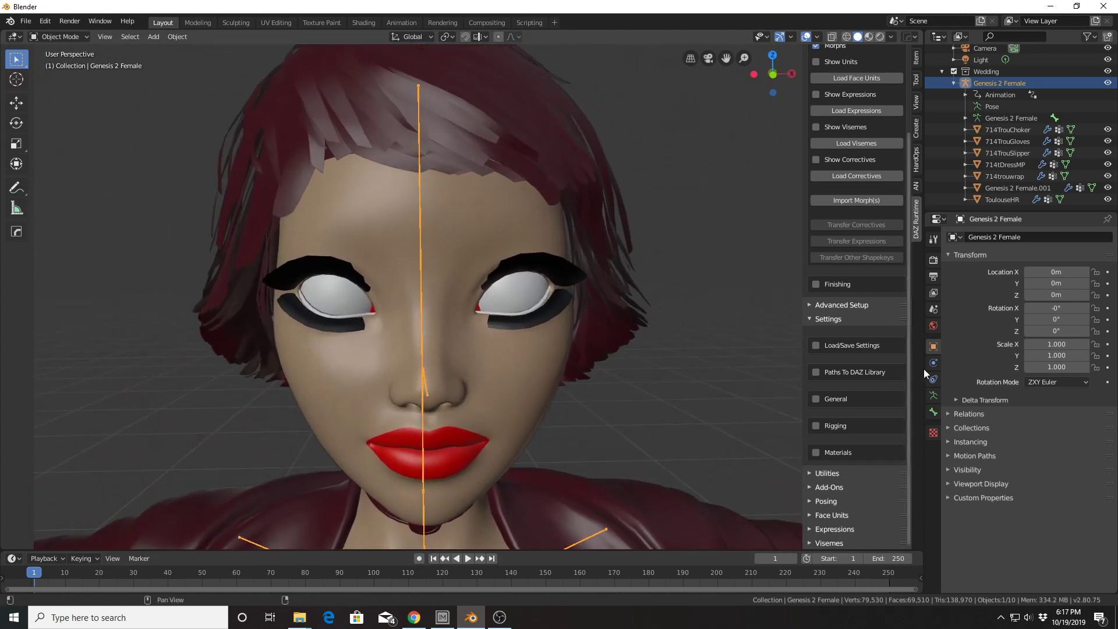
click(813, 516)
scroll(818, 489, down, 10)
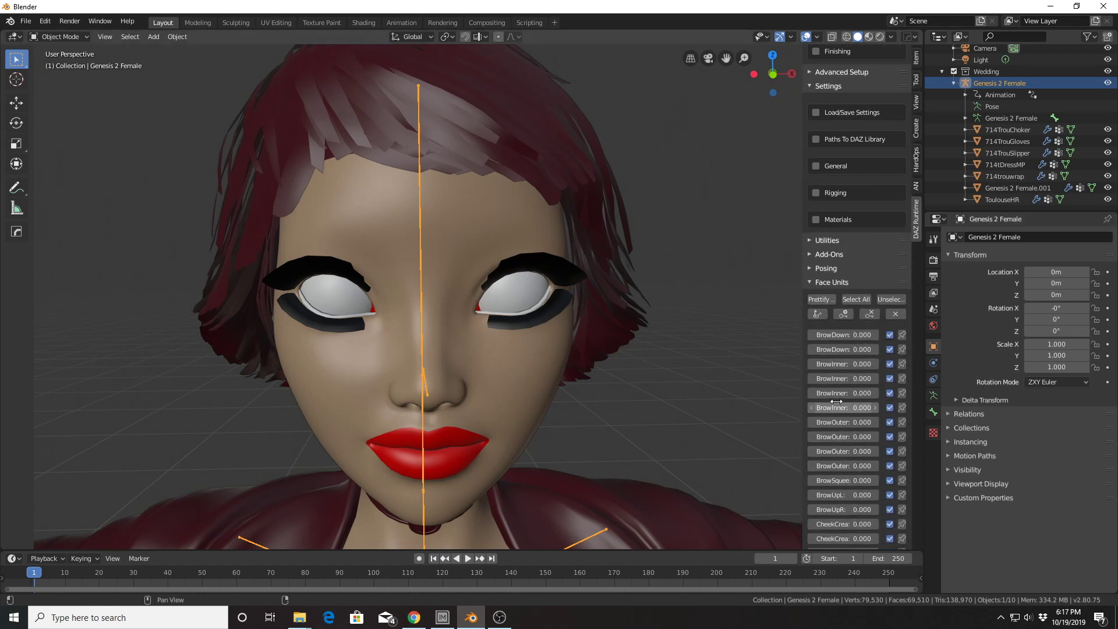
scroll(836, 401, down, 4)
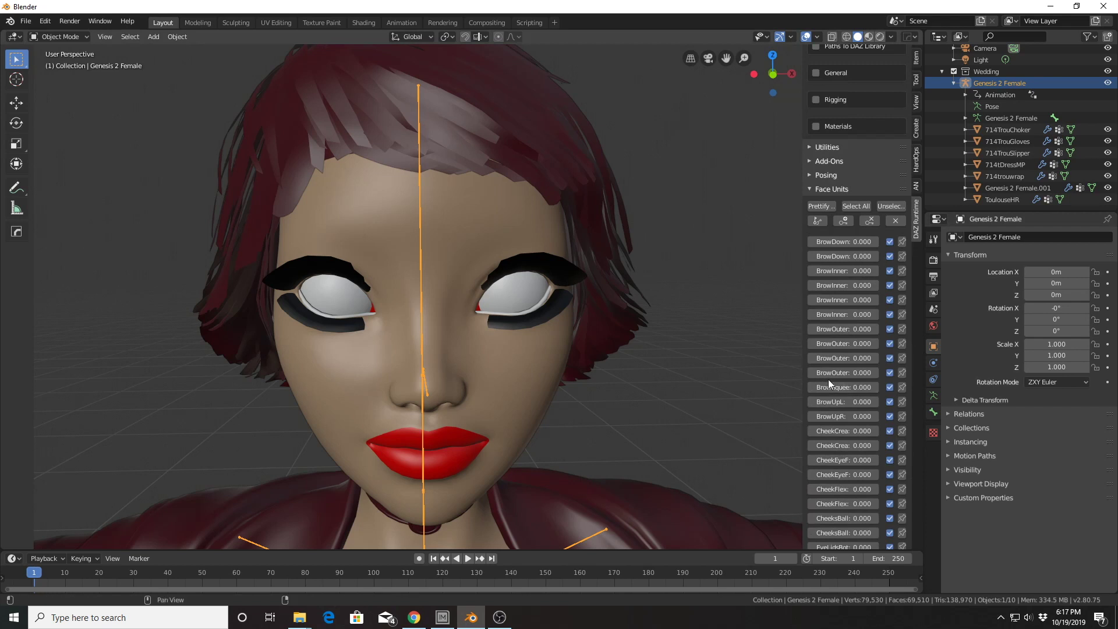
mouse_move(831, 377)
mouse_down()
mouse_move(891, 372)
mouse_move(832, 377)
mouse_up()
scroll(847, 457, down, 4)
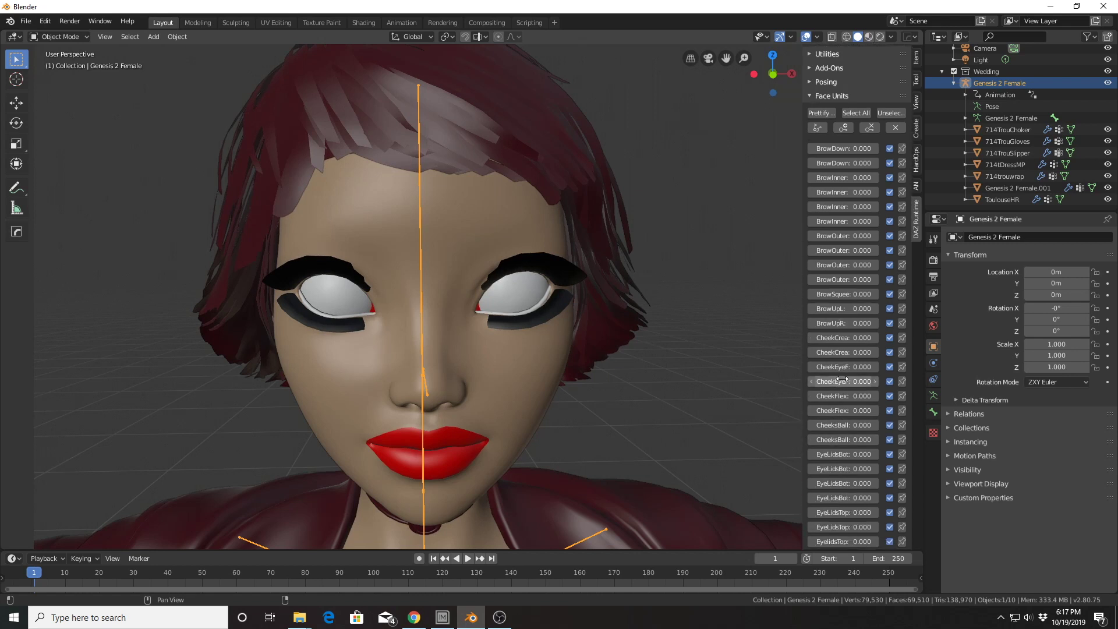
scroll(841, 381, down, 6)
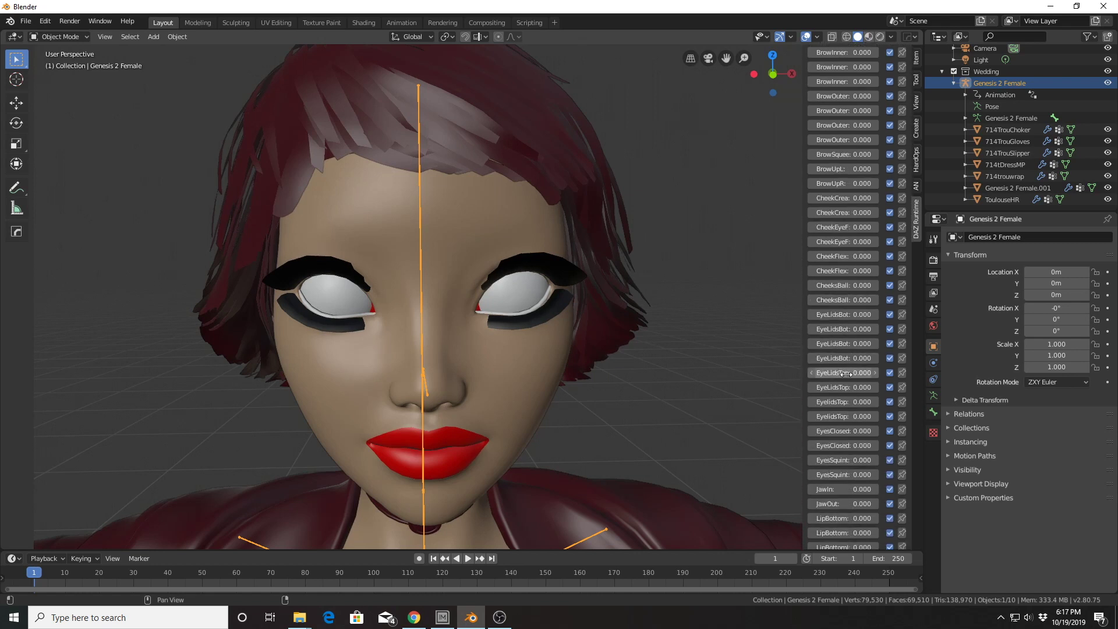
drag(829, 459, 746, 445)
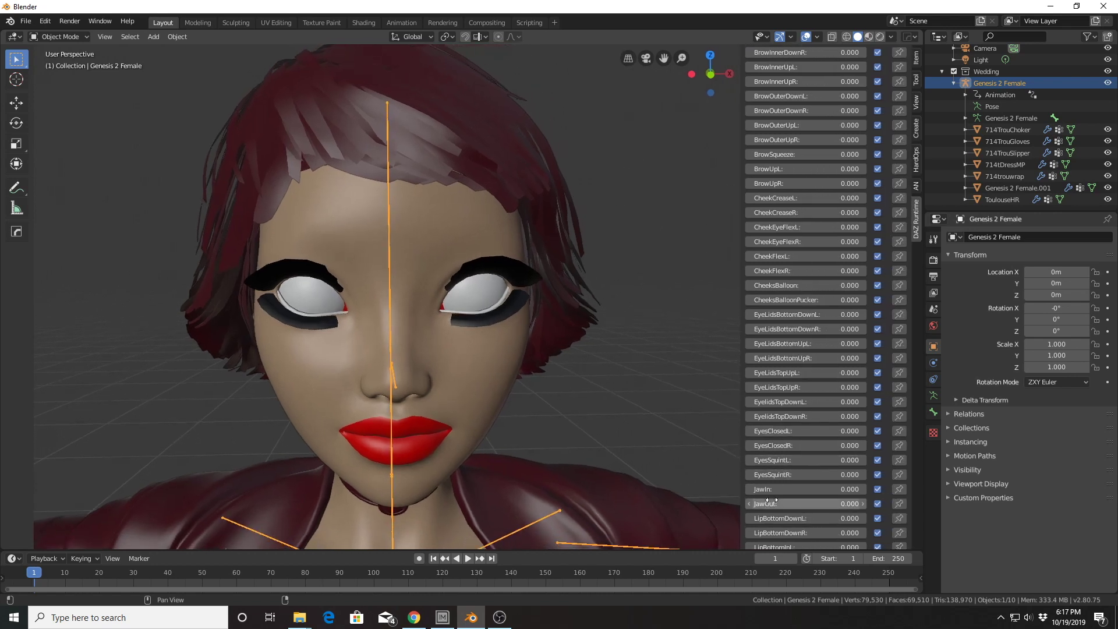
Look through the remaining loaded face unit morphs down to the mouth controls and collapse their list.
mouse_move(772, 490)
mouse_down()
mouse_move(891, 490)
mouse_move(774, 489)
mouse_up()
scroll(778, 474, down, 6)
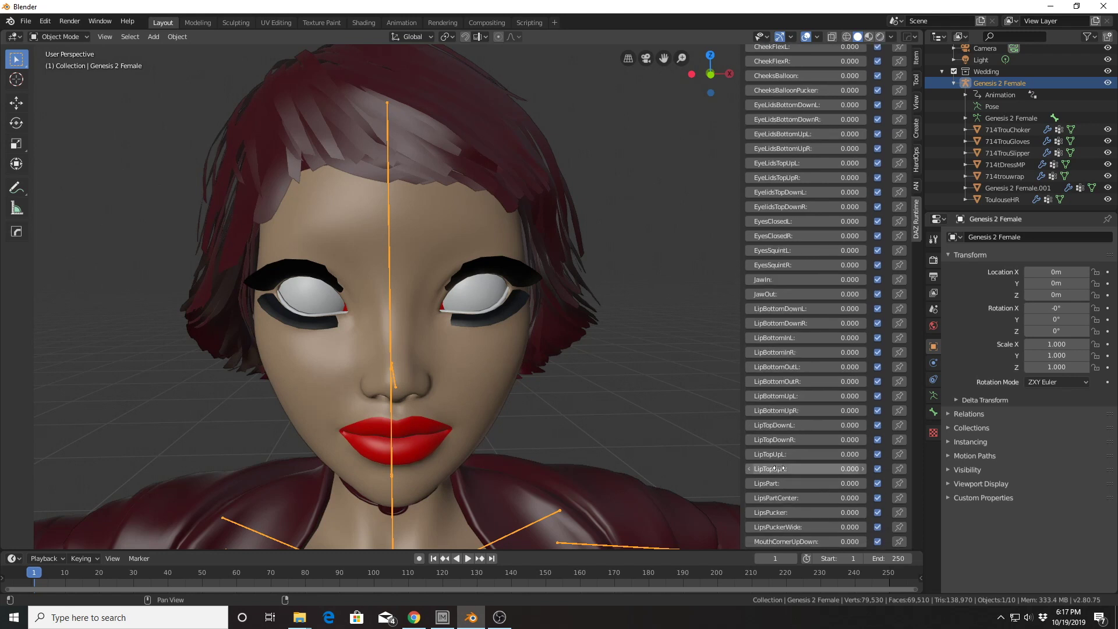
scroll(778, 468, down, 5)
mouse_move(779, 483)
mouse_down()
mouse_move(895, 483)
mouse_move(774, 482)
mouse_up()
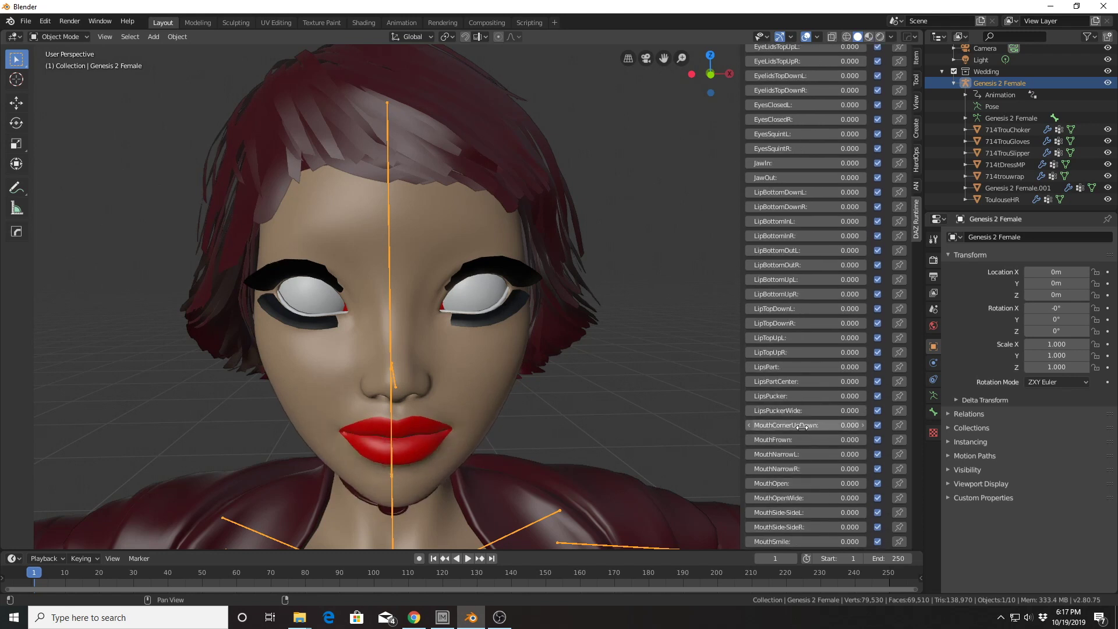
scroll(804, 428, down, 6)
scroll(804, 426, down, 6)
scroll(809, 425, up, 20)
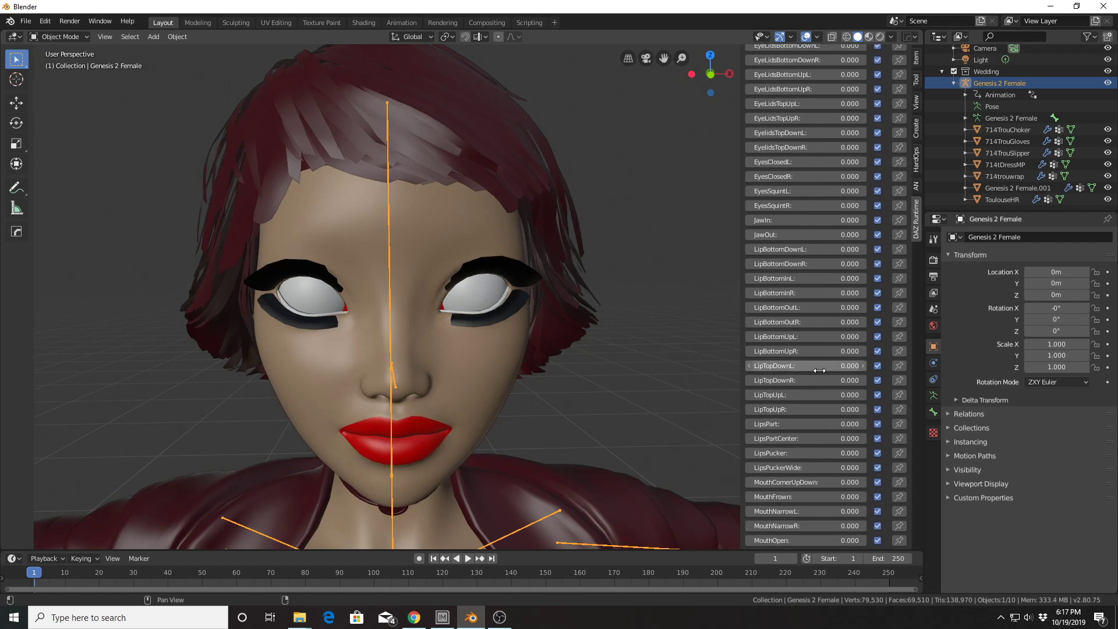
scroll(772, 298, up, 7)
click(748, 245)
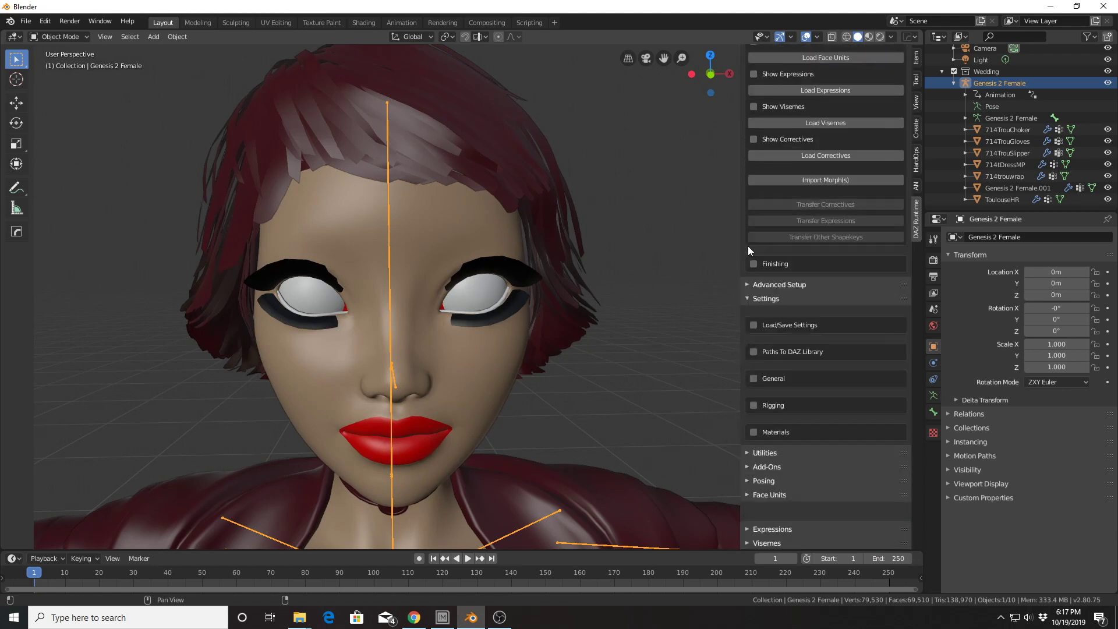
Expand the list of loaded expression morphs and look through it from Afraid to Surprise.
click(760, 529)
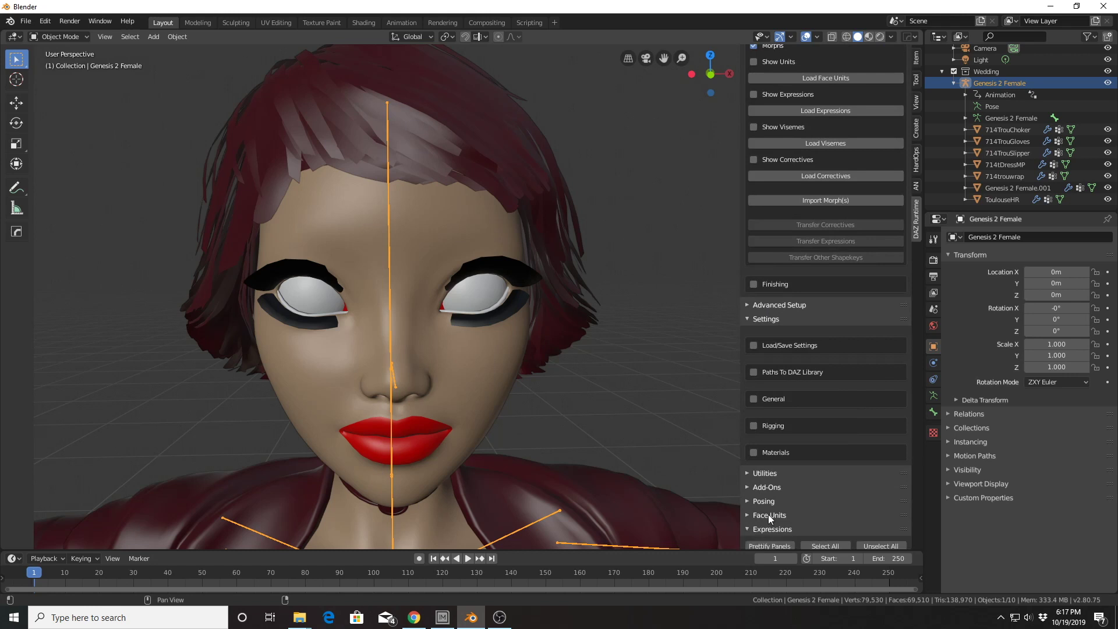
scroll(800, 416, down, 13)
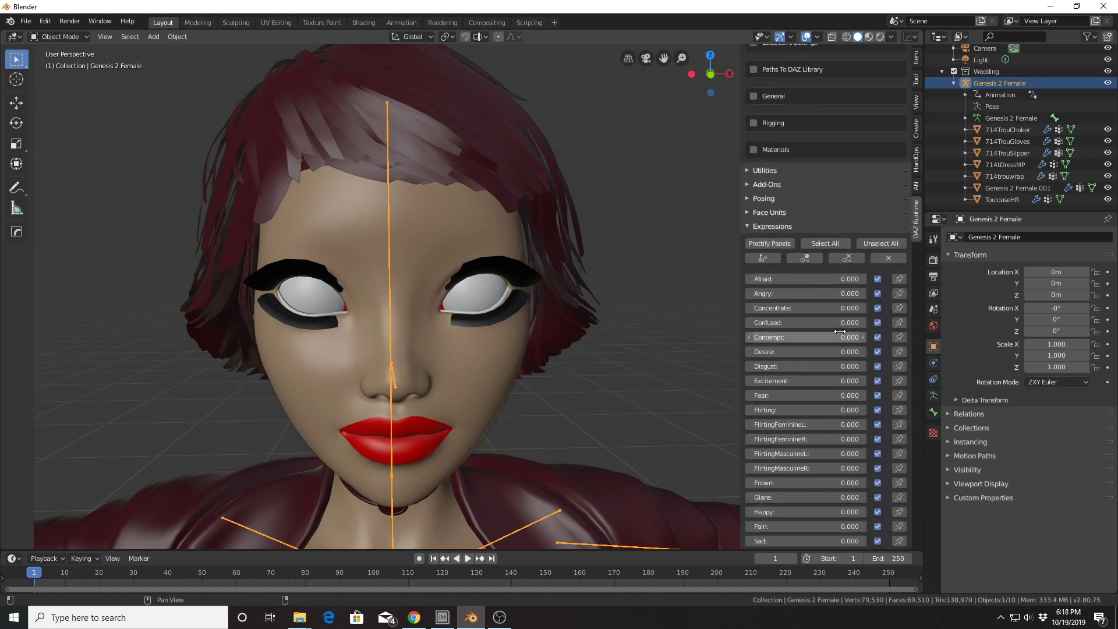
scroll(812, 406, down, 5)
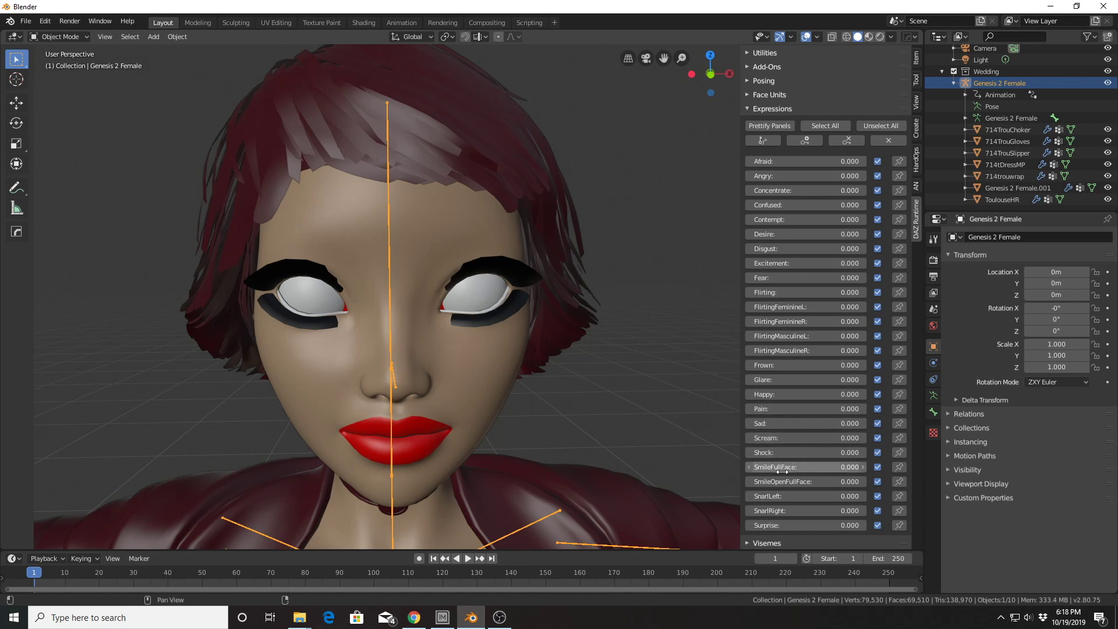
mouse_move(782, 468)
mouse_down()
mouse_move(842, 468)
mouse_move(782, 469)
mouse_up()
drag(782, 424, 772, 381)
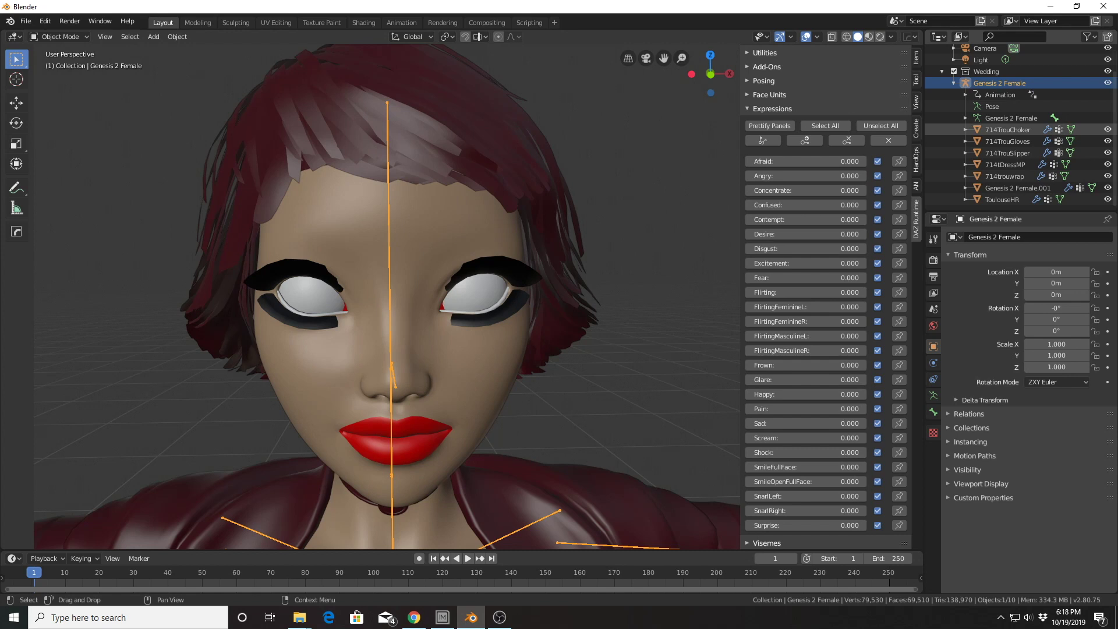
Expand the list of loaded viseme morphs and look through it from AA to W.
click(750, 544)
scroll(794, 441, down, 5)
scroll(798, 425, down, 5)
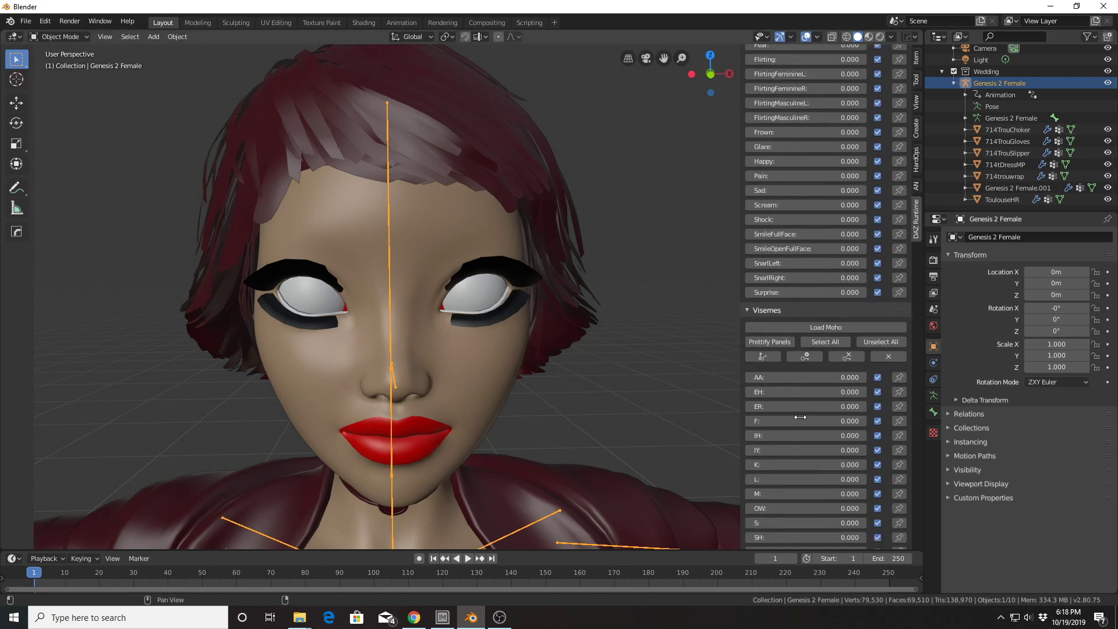
scroll(800, 417, down, 3)
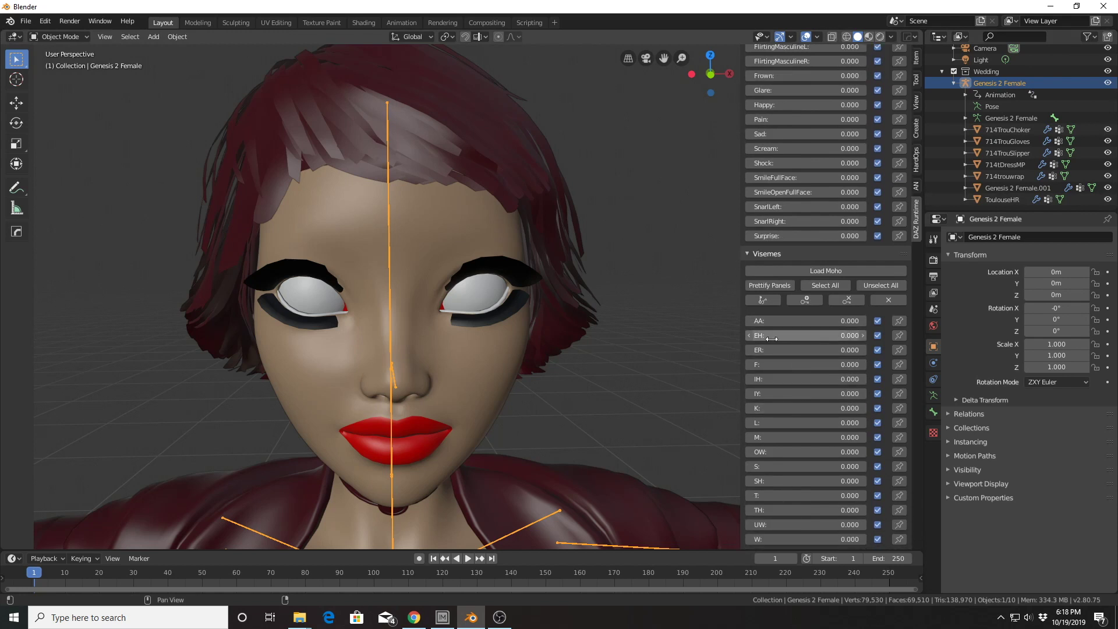
mouse_move(772, 339)
mouse_down()
mouse_move(838, 339)
mouse_move(771, 338)
mouse_up()
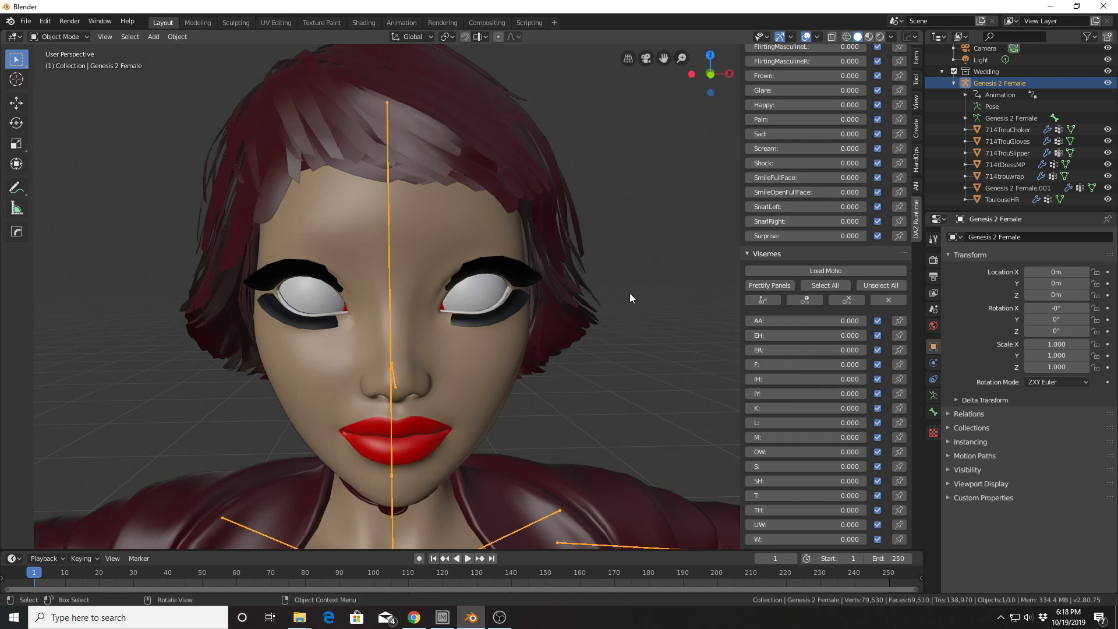
Collapse the importer's Settings section above the morph lists.
scroll(838, 362, up, 7)
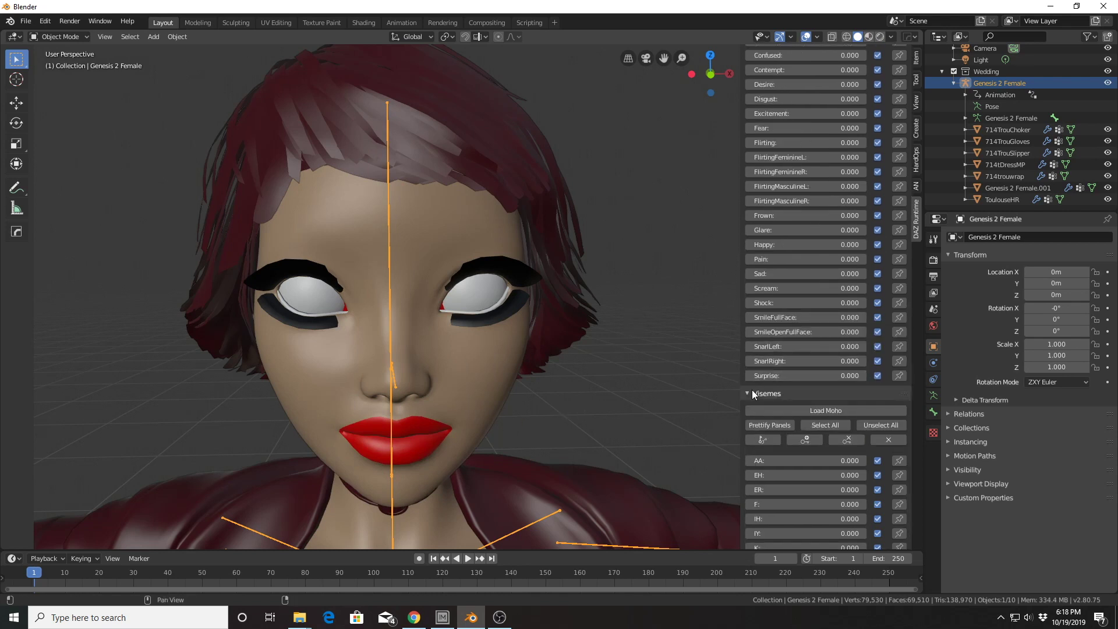
scroll(750, 390, up, 20)
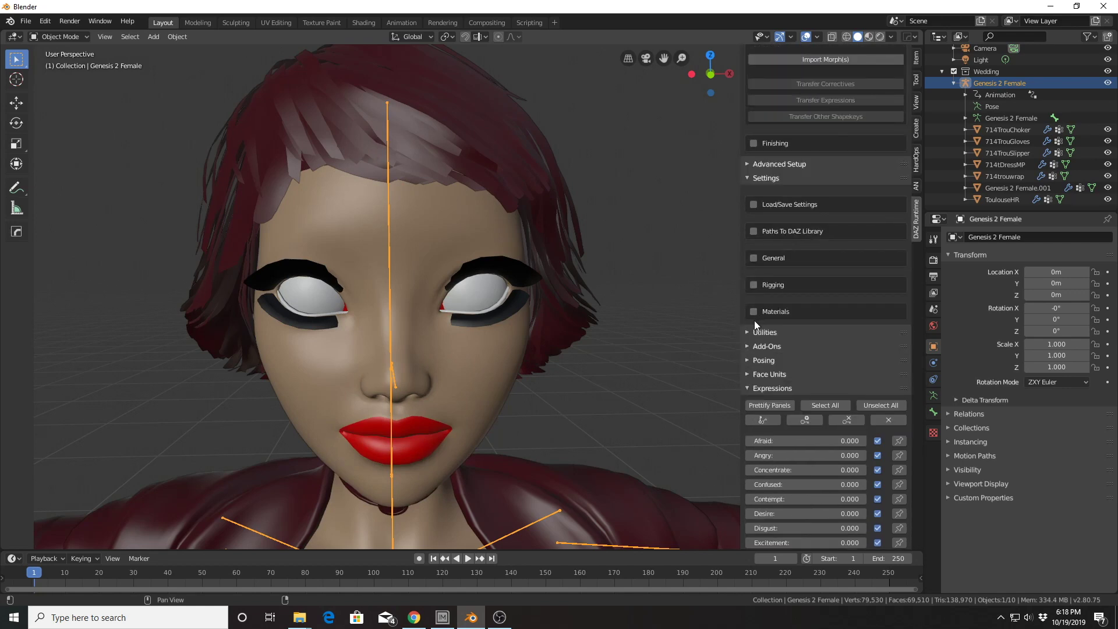
click(747, 177)
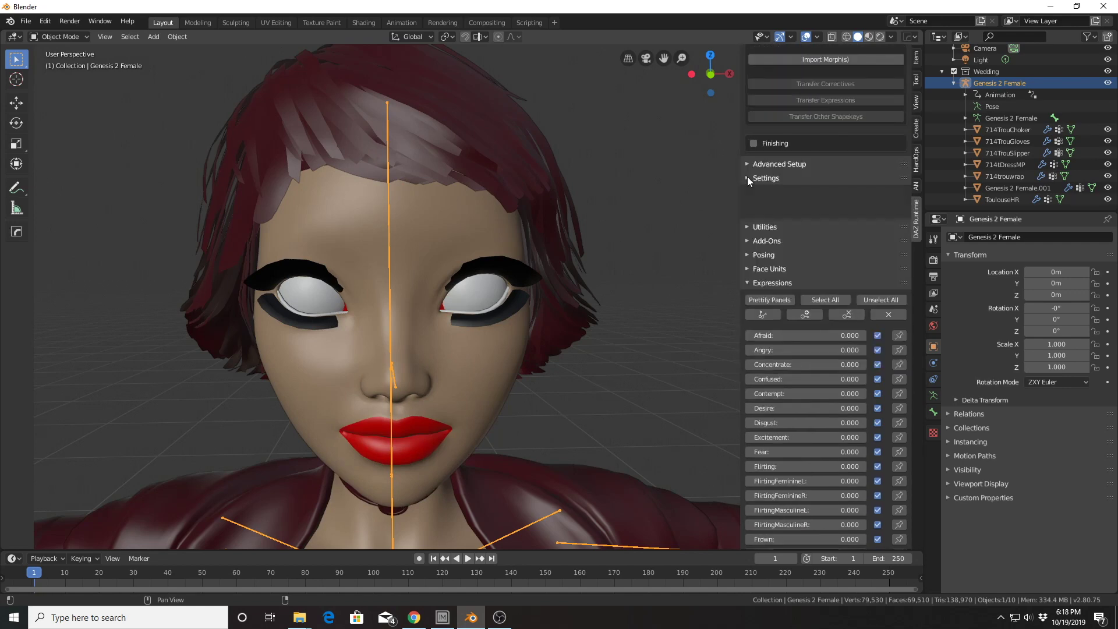
scroll(540, 330, down, 8)
middle_drag(515, 336, 443, 433)
scroll(424, 403, up, 3)
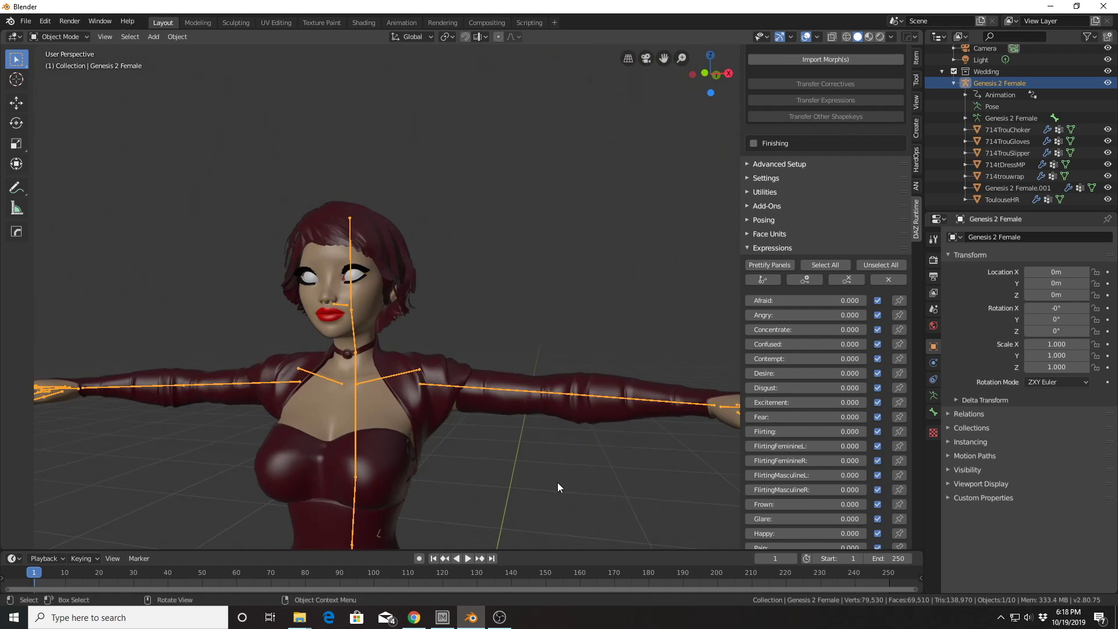
scroll(548, 432, down, 5)
middle_drag(539, 418, 409, 386)
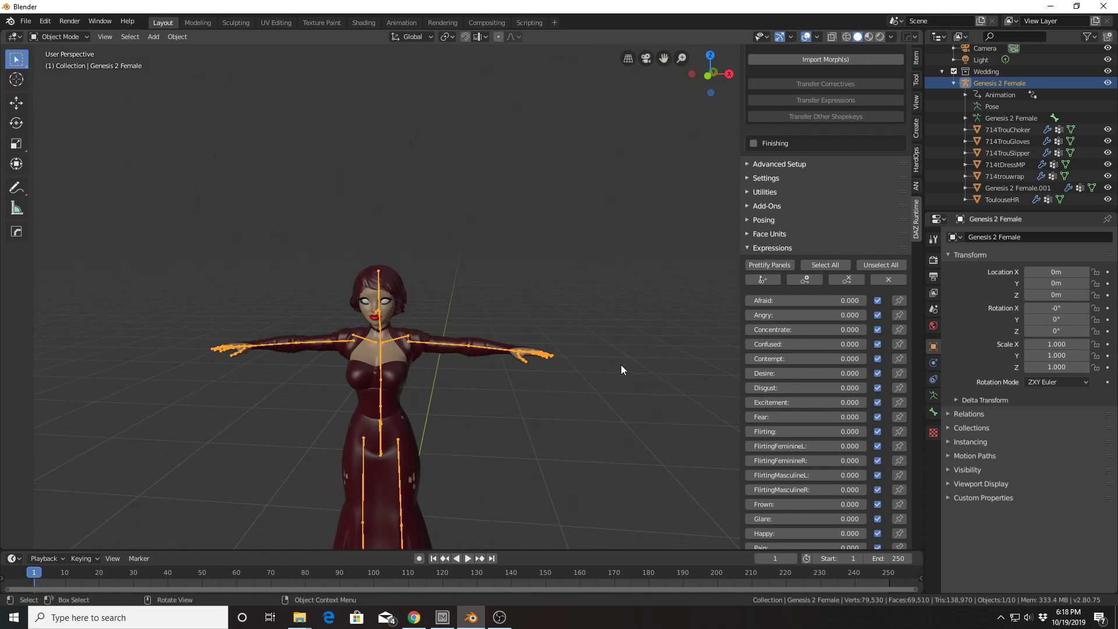
scroll(462, 399, up, 5)
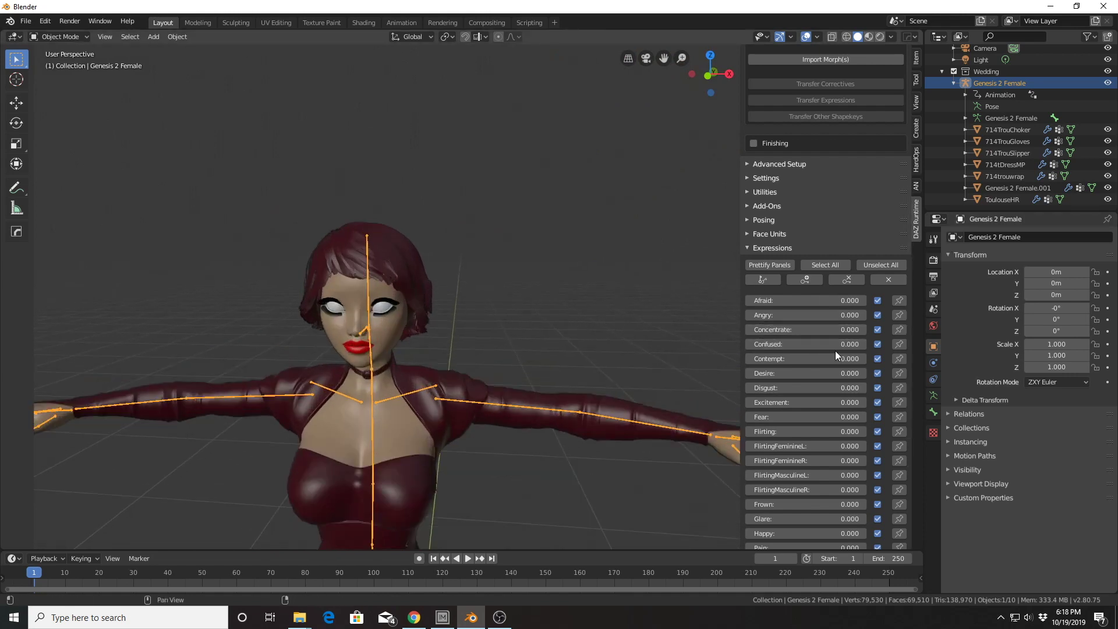
Collapse the loaded expression and viseme lists and hide the morph-loading options in the importer setup.
scroll(835, 356, up, 8)
scroll(835, 351, down, 8)
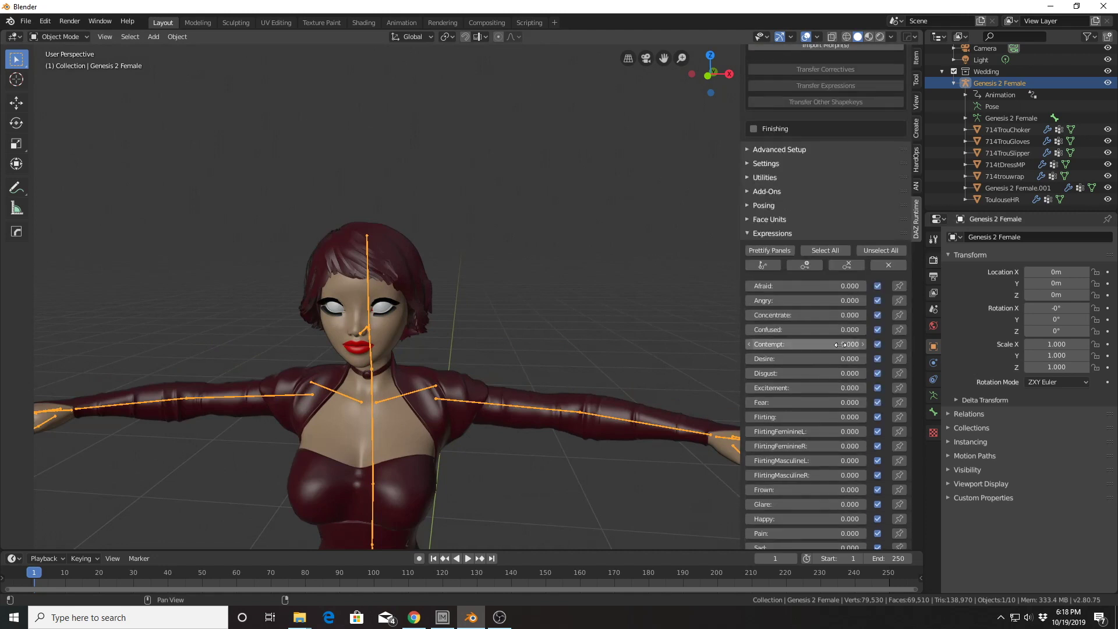
click(747, 232)
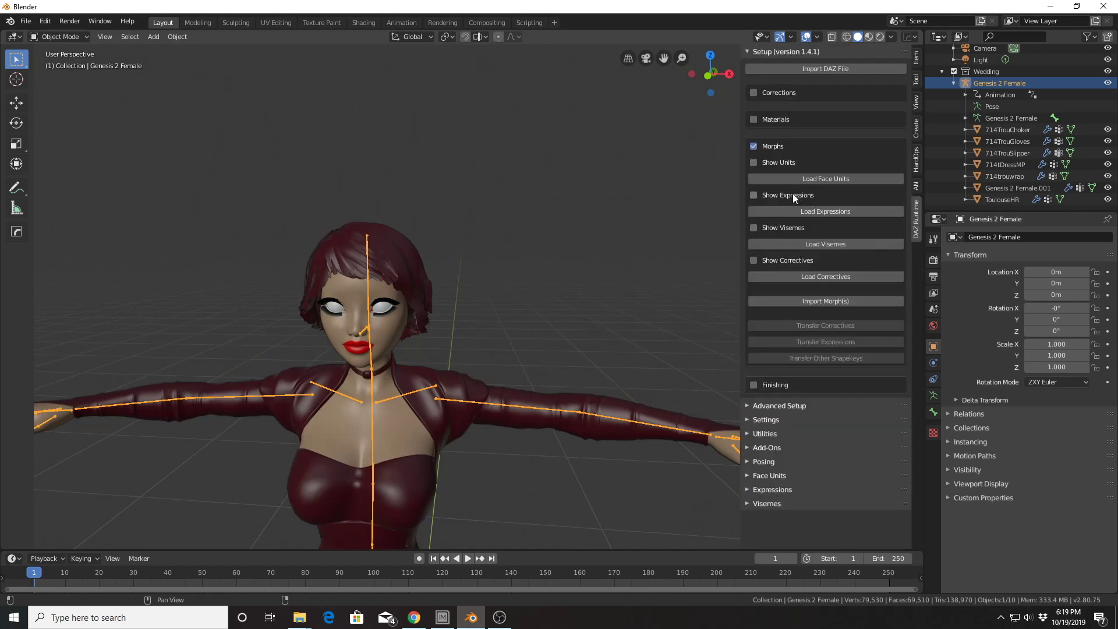
click(754, 145)
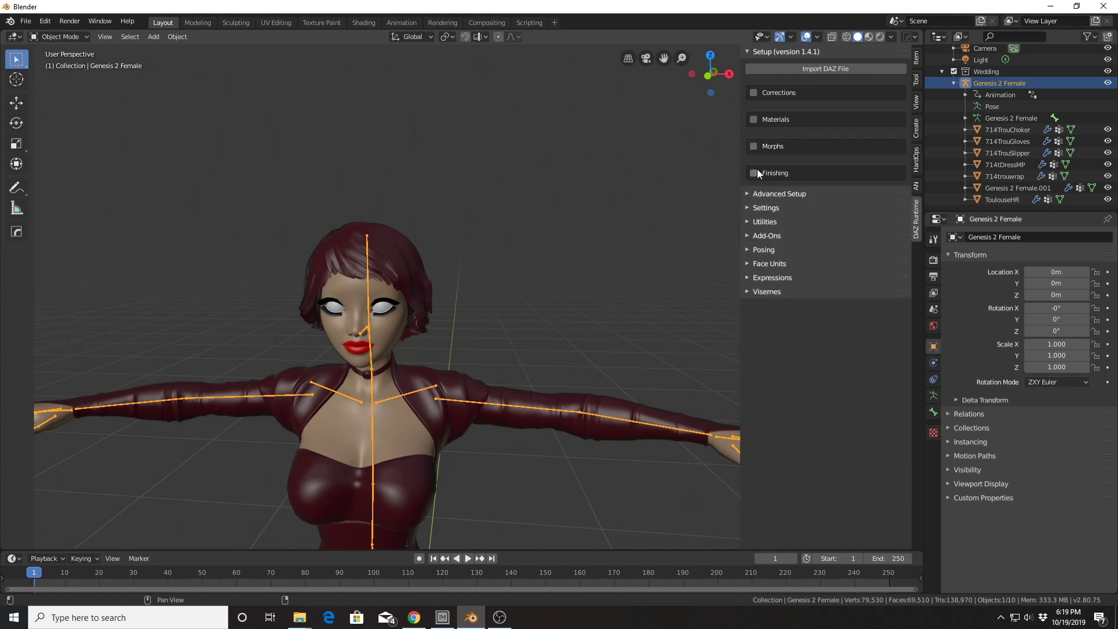
Show the Finishing options, examine the merge and rigging commands offered for the character, and hide them again.
click(754, 173)
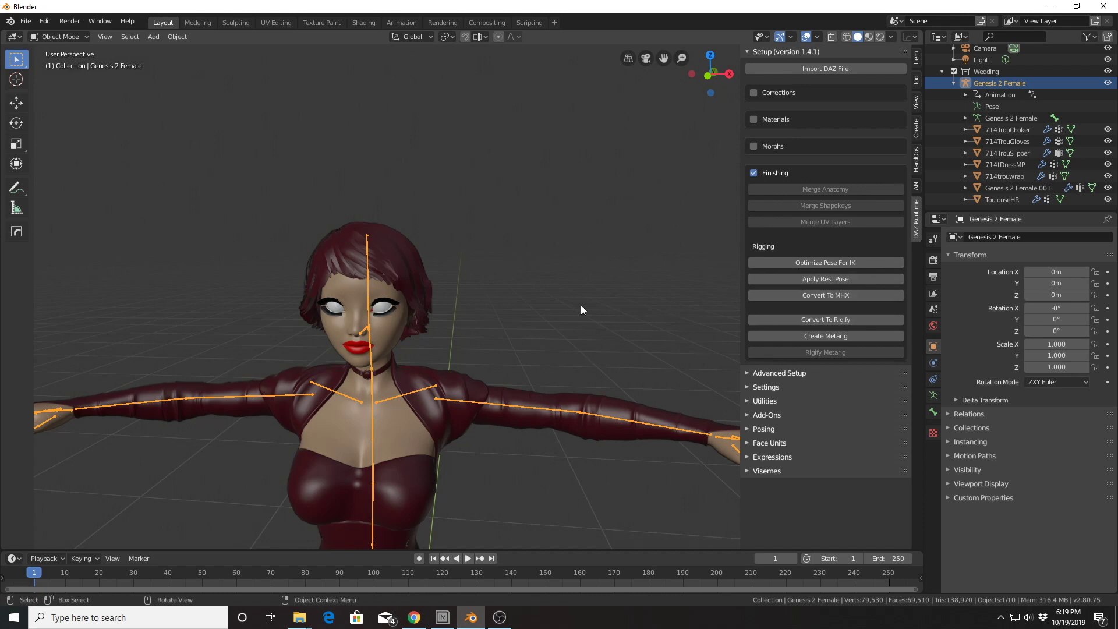
middle_drag(581, 305, 530, 318)
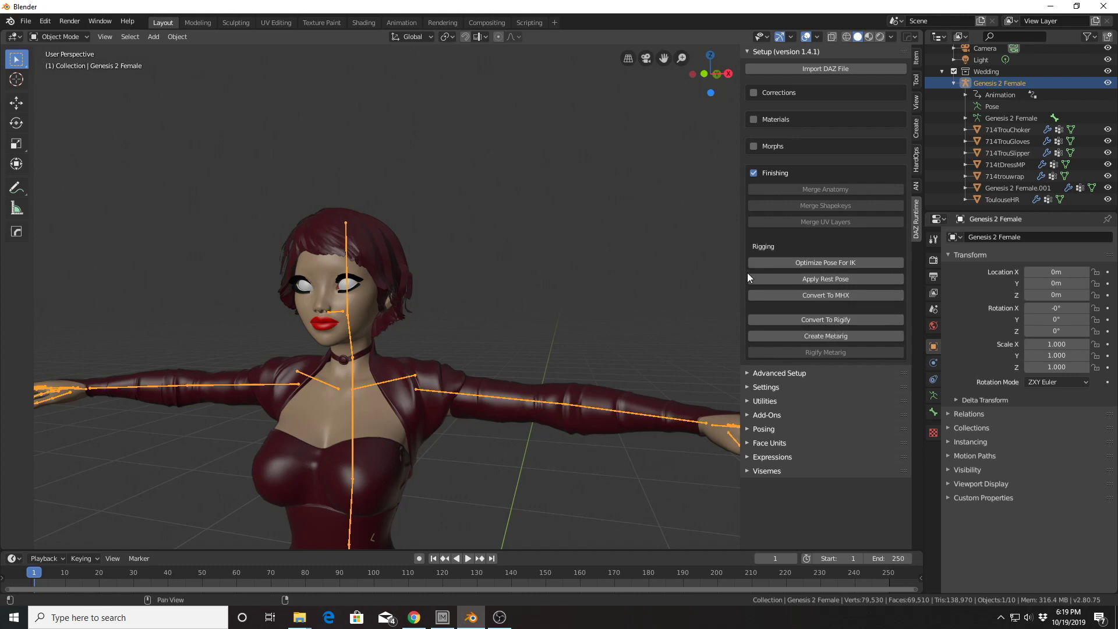
mouse_move(599, 288)
middle_down()
mouse_move(588, 258)
mouse_move(602, 281)
middle_up()
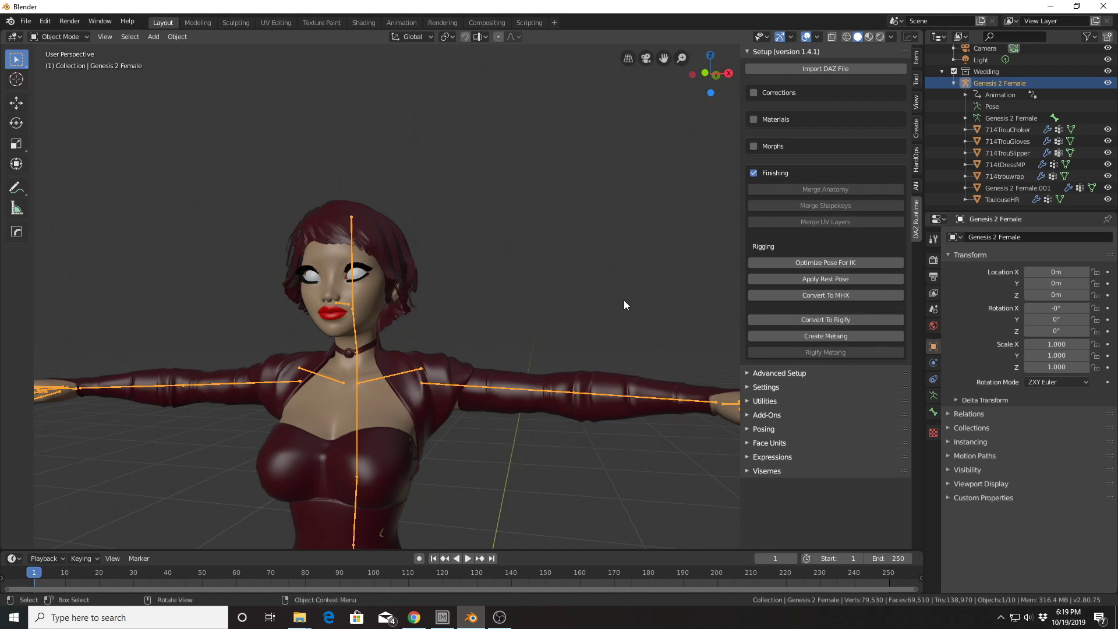
middle_drag(614, 292, 633, 309)
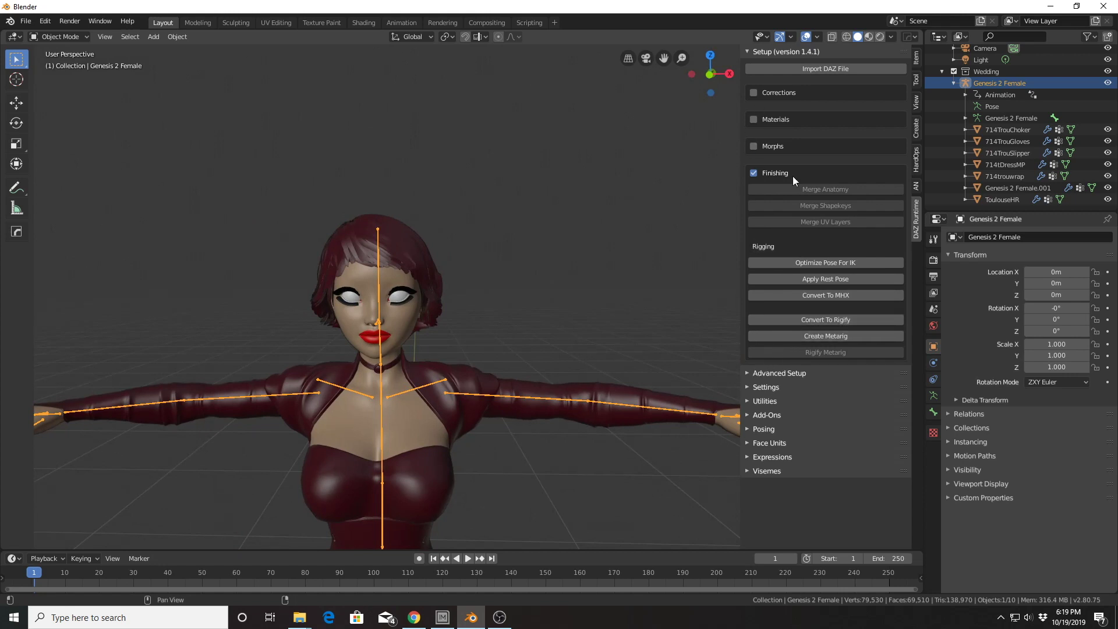
click(756, 174)
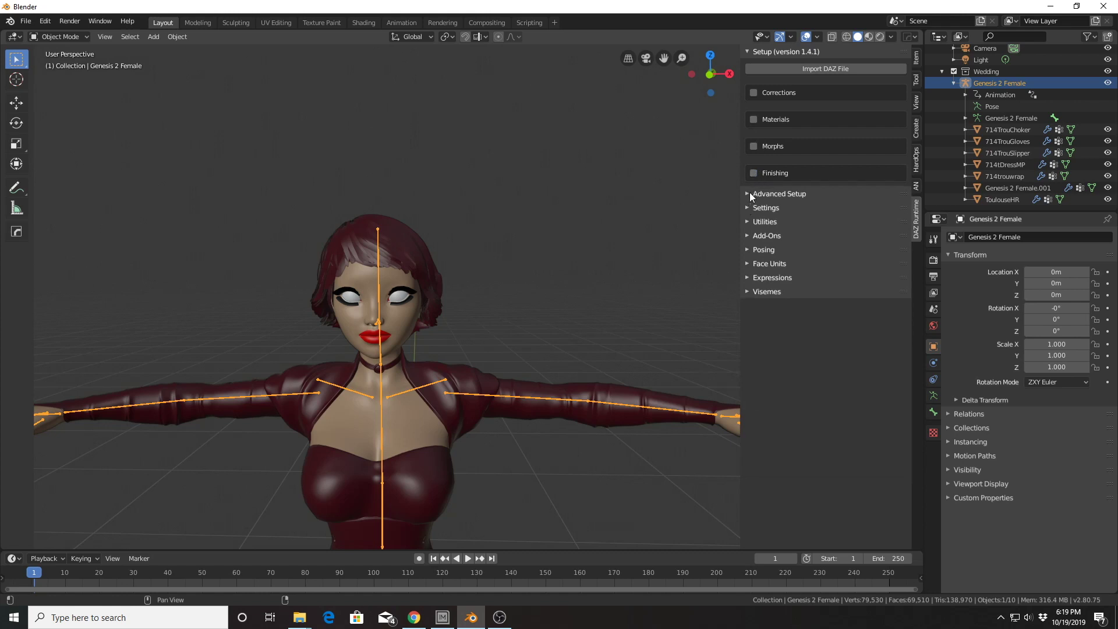
Expand the Advanced Setup section, examine its Low-poly Versions options, and hide those options again.
click(749, 193)
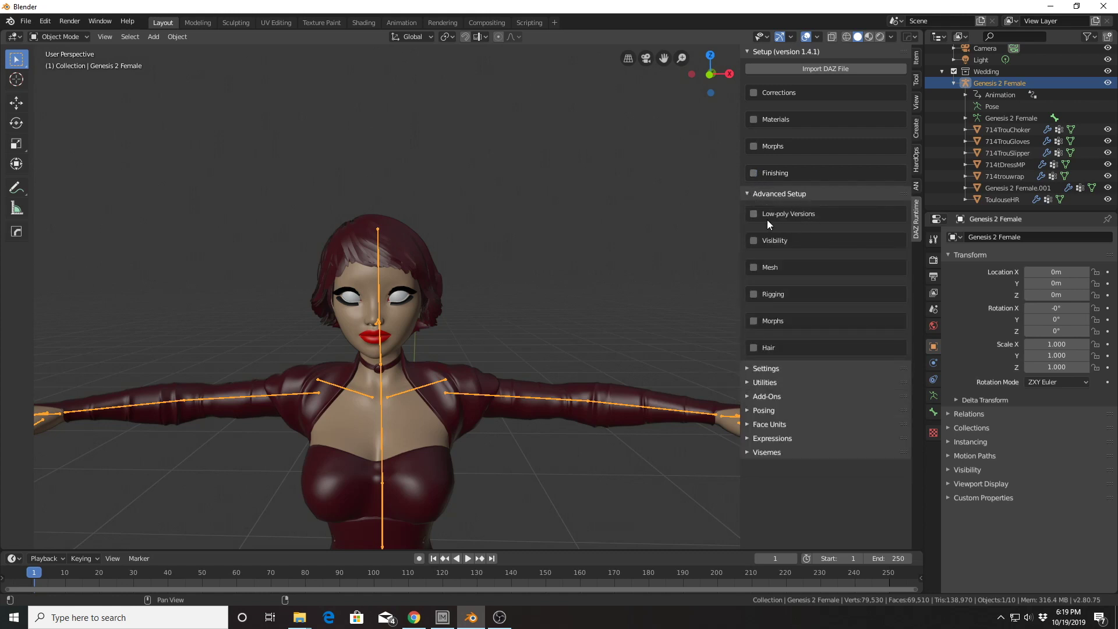
click(754, 215)
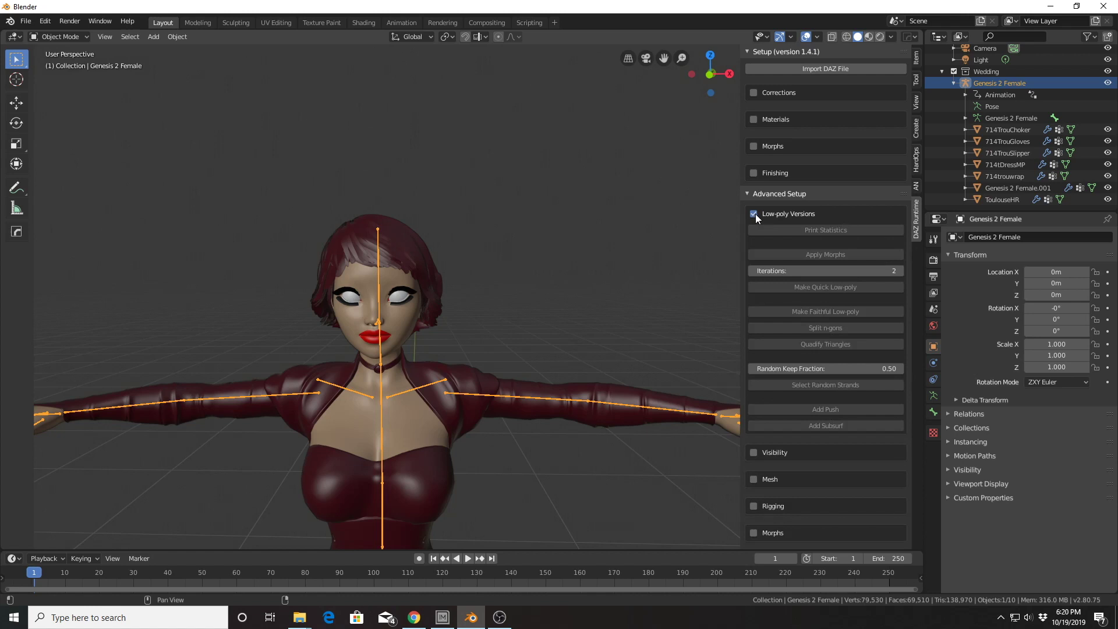
click(756, 214)
Show the Visibility and Mesh options of Advanced Setup, examine their commands, and hide both groups again.
click(758, 241)
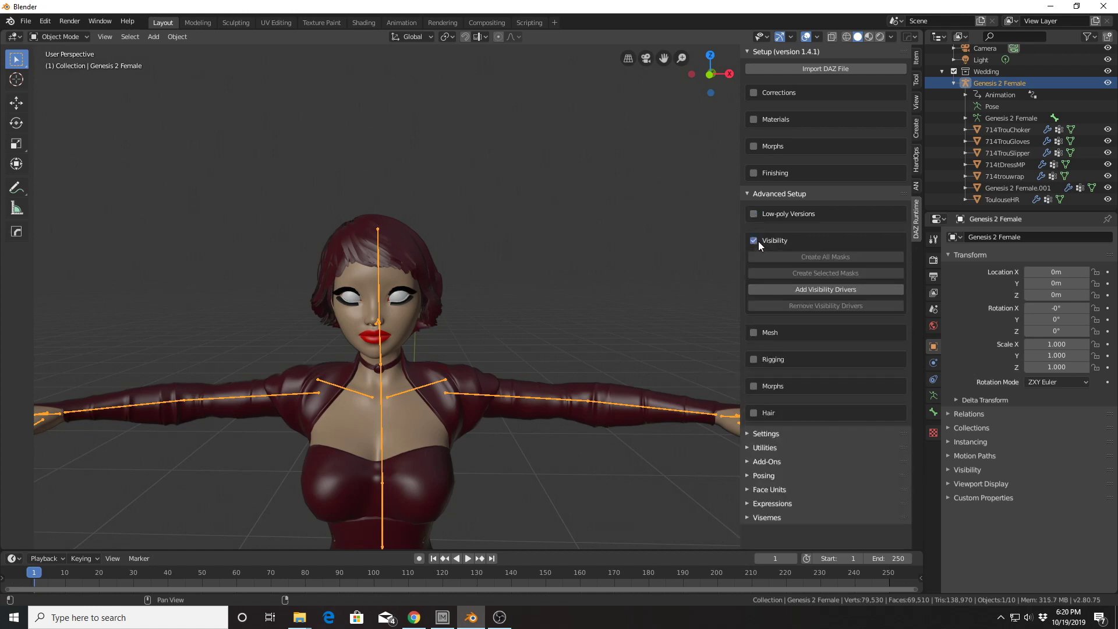
click(754, 333)
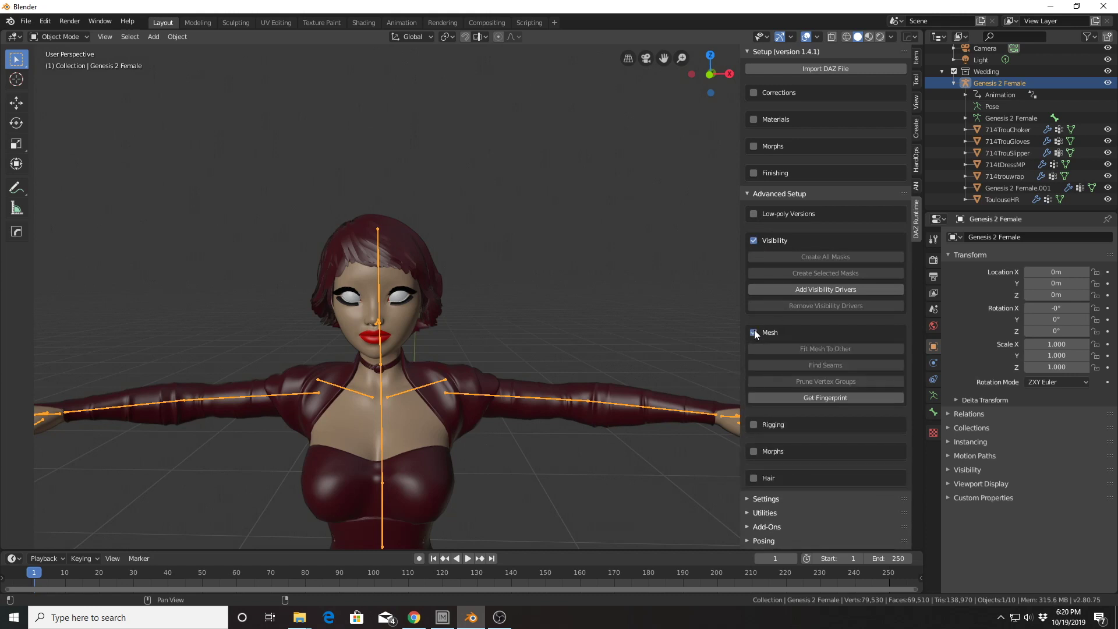
click(754, 332)
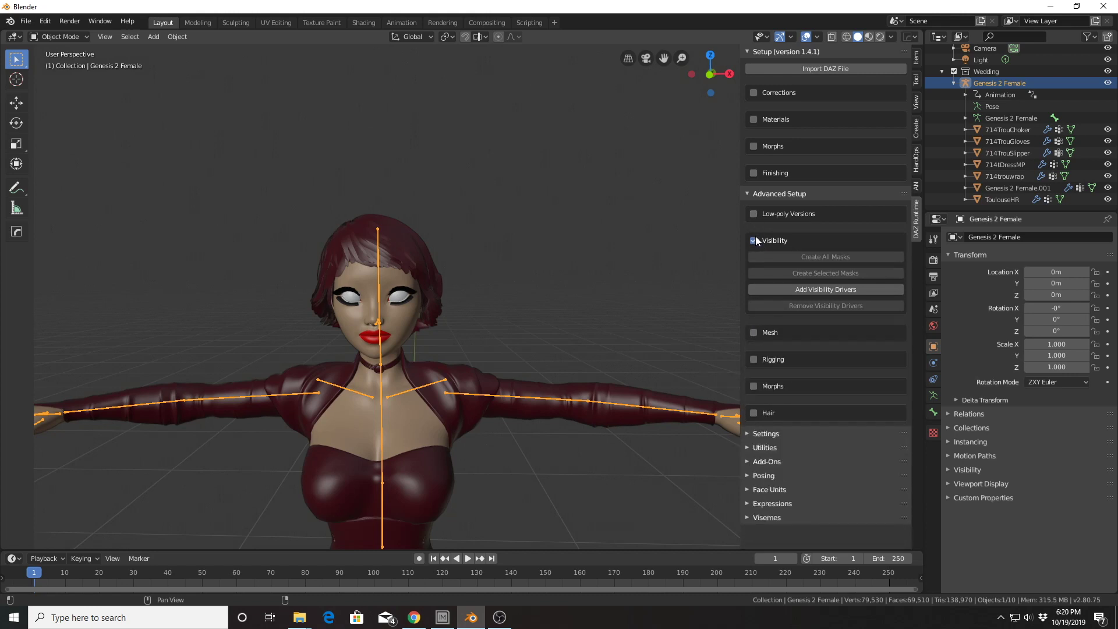
click(755, 238)
click(750, 270)
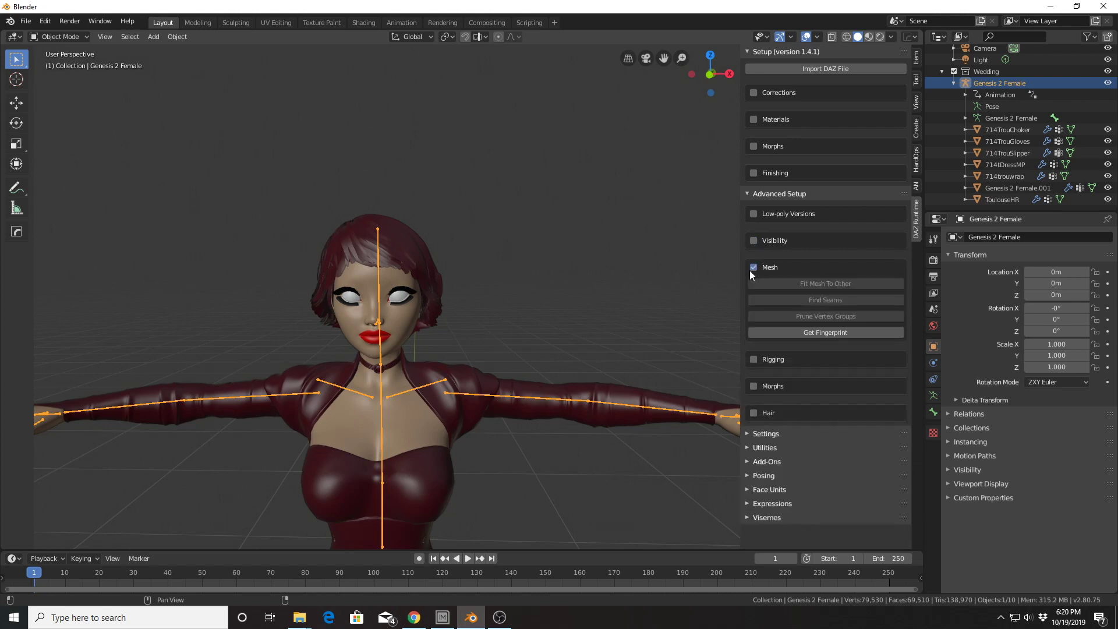
click(753, 269)
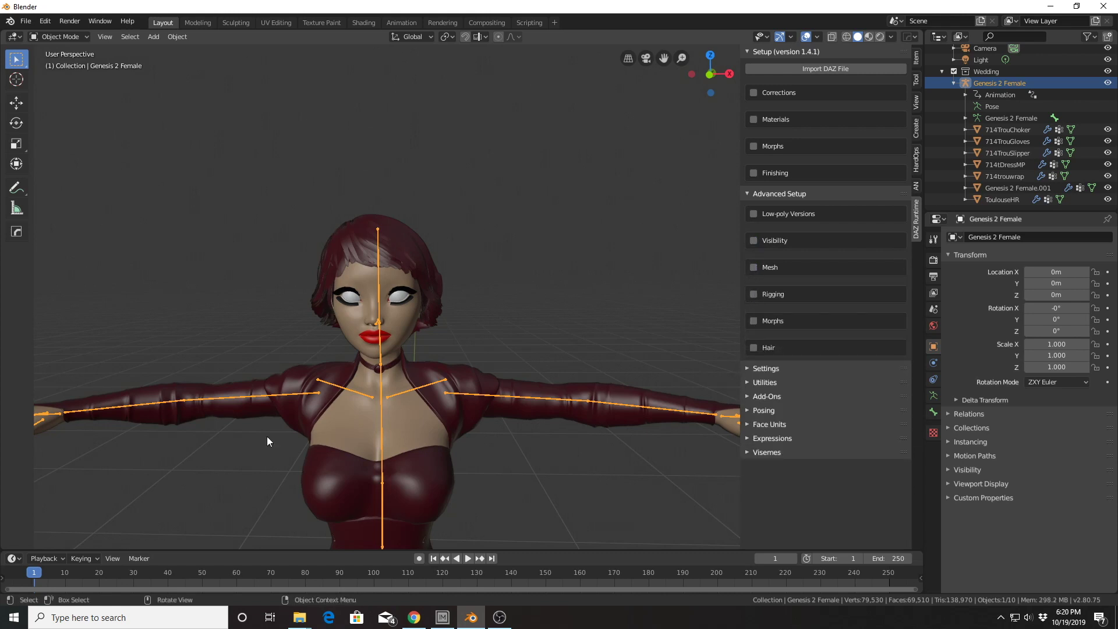
Switch to Chrome to glance at the Daz Importer version 1.4 documentation, and return to Blender.
click(414, 618)
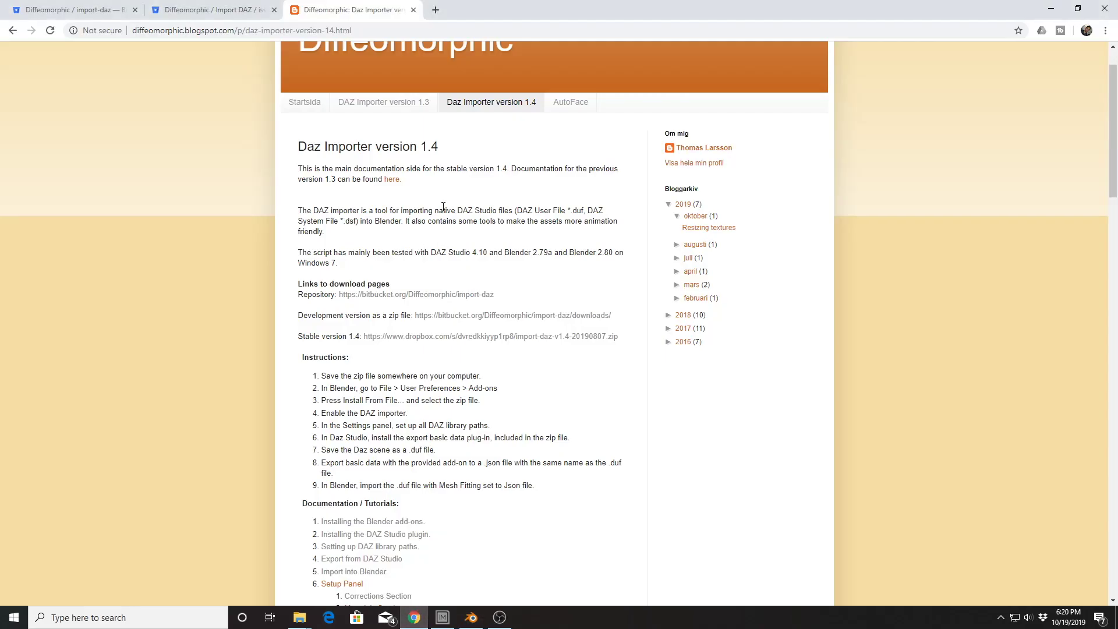
click(1054, 8)
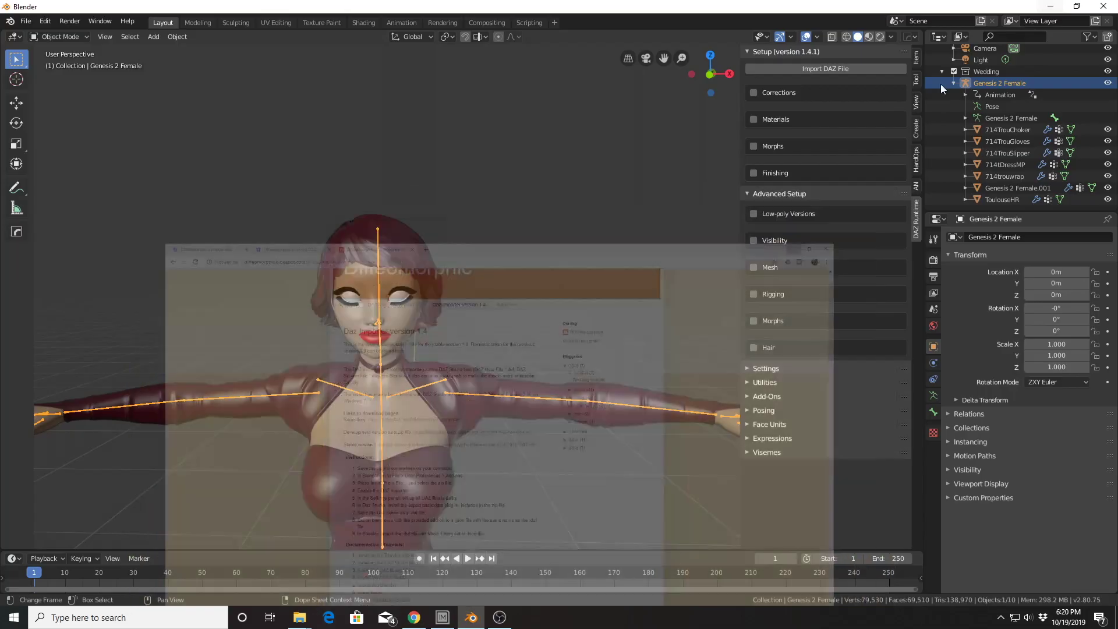
Show the advanced Rigging options, examine them from Convert DAZ Rig to Get Fingerprint, and hide them again.
click(754, 295)
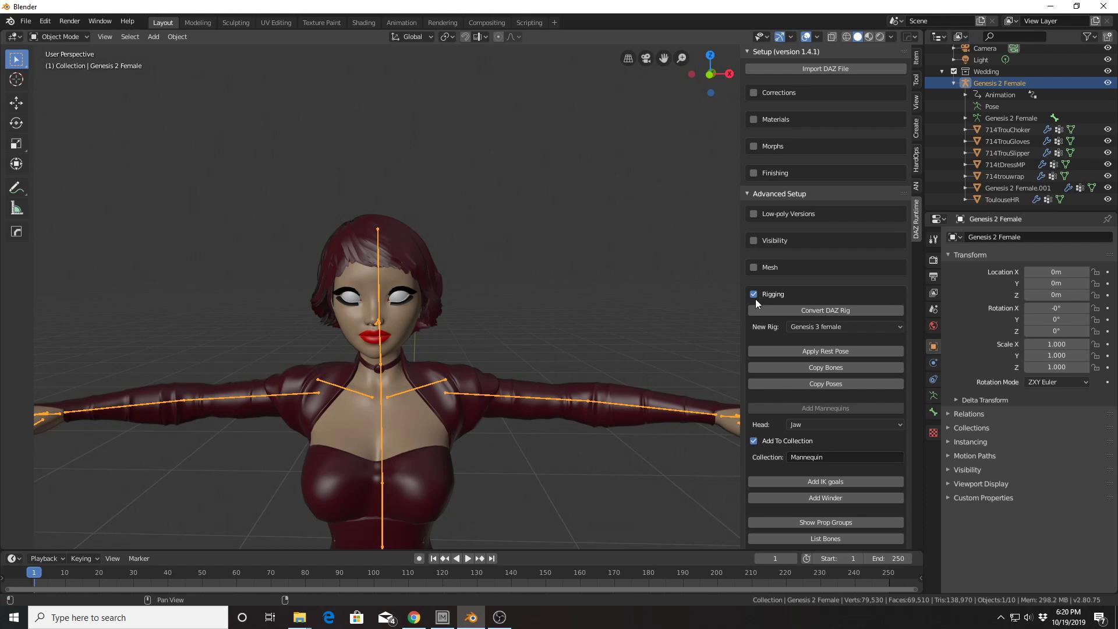
click(830, 326)
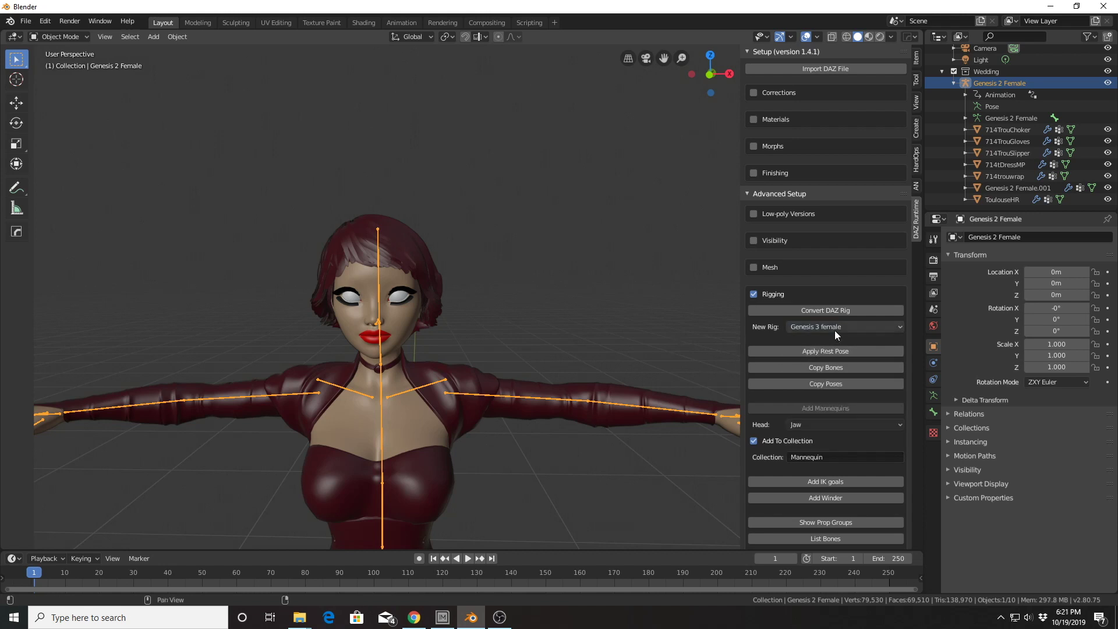
scroll(826, 386, down, 2)
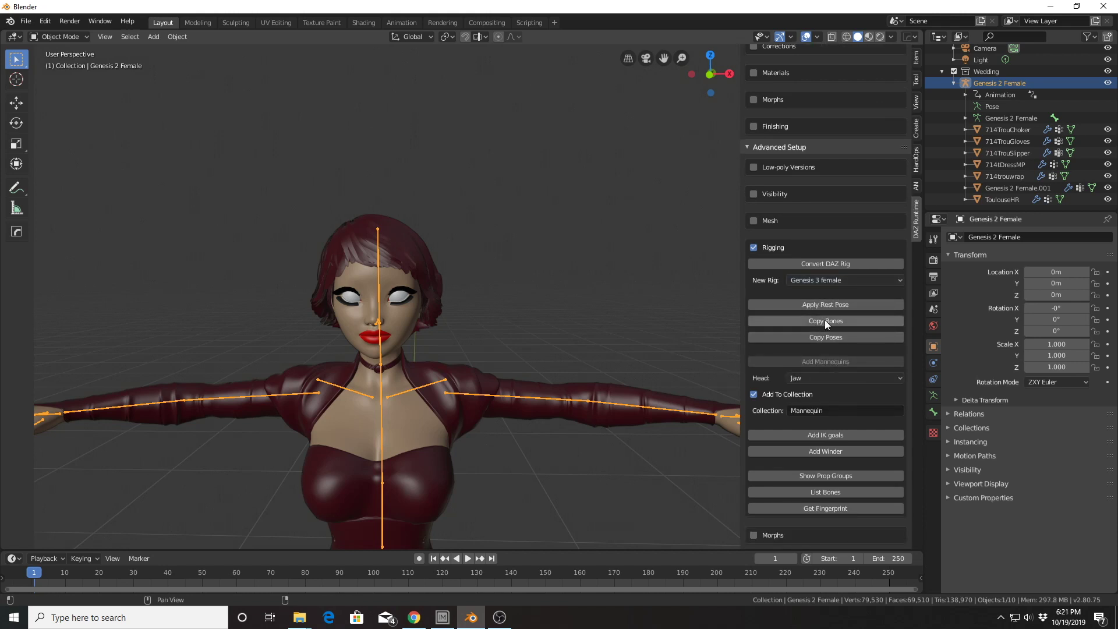
scroll(816, 336, down, 4)
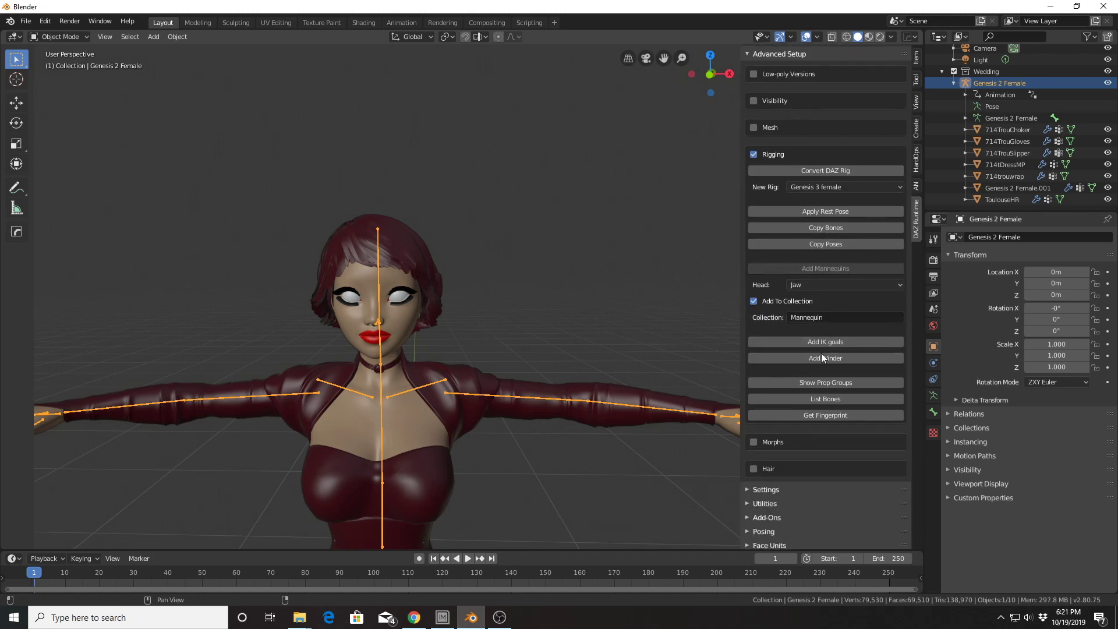
scroll(807, 363, down, 1)
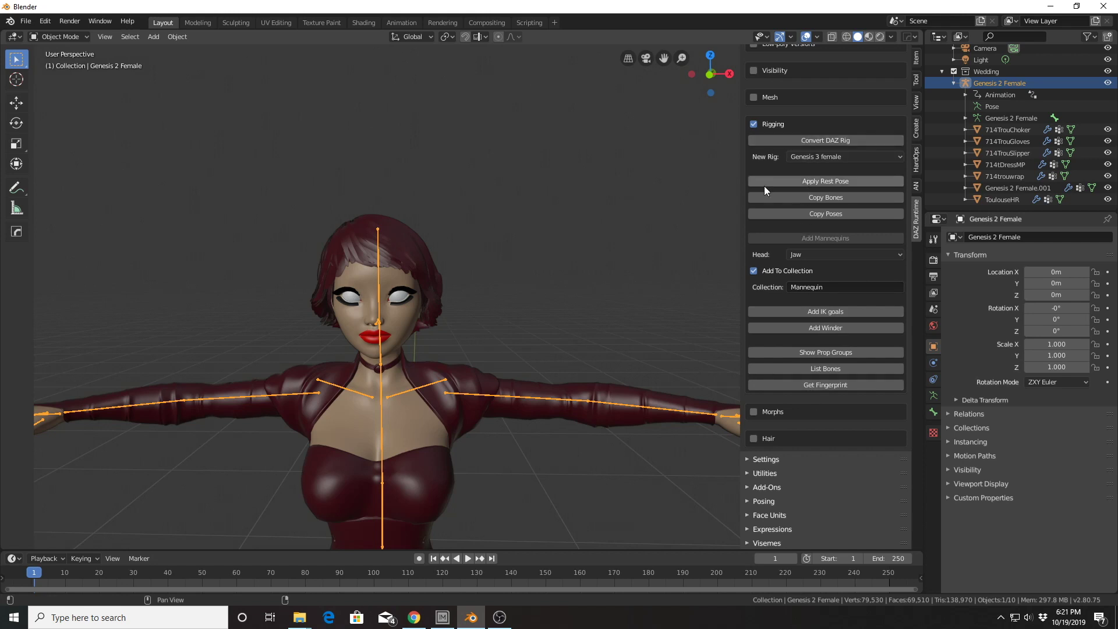
click(754, 123)
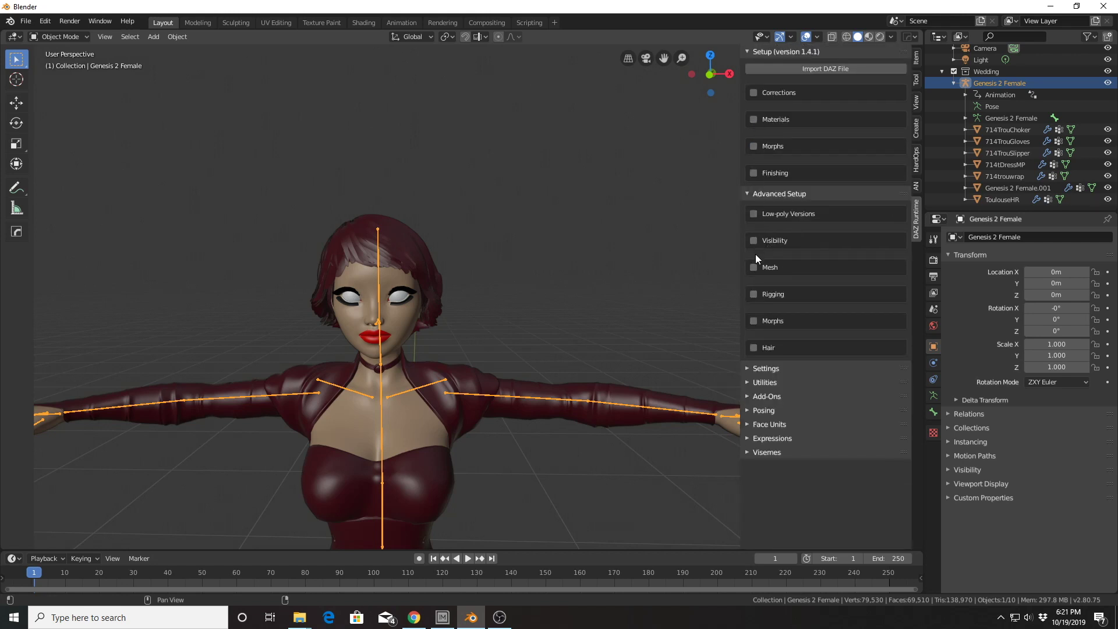
Examine the advanced Morphs options and the Hair options alongside a side view of the character's hair, hiding each group again.
click(755, 321)
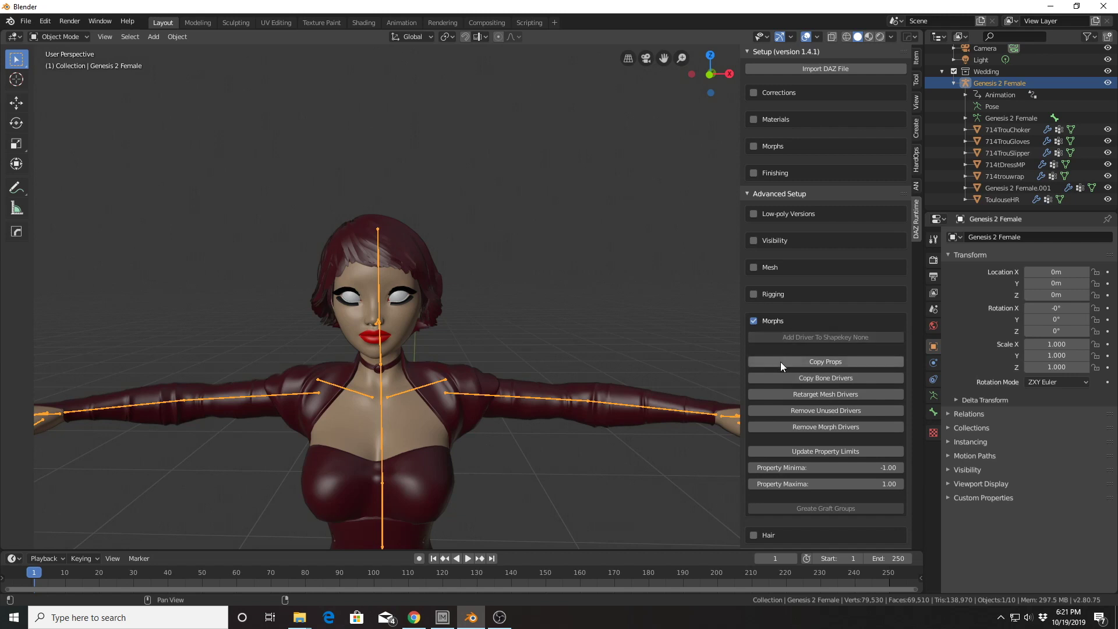
click(761, 322)
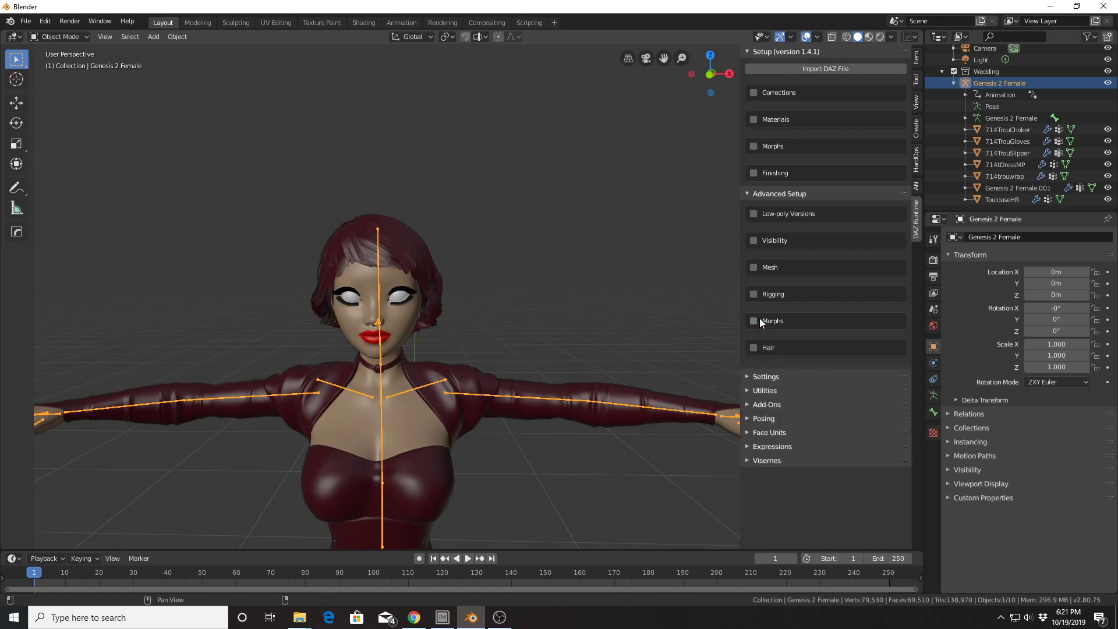
click(763, 347)
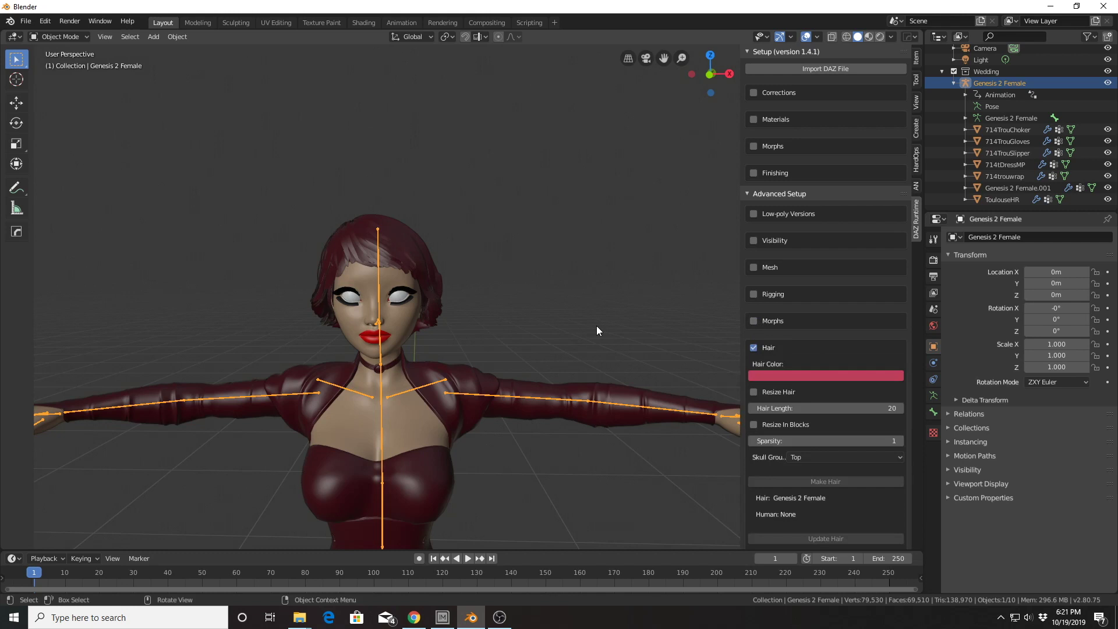
mouse_move(368, 230)
middle_down()
mouse_move(467, 239)
mouse_move(361, 248)
middle_up()
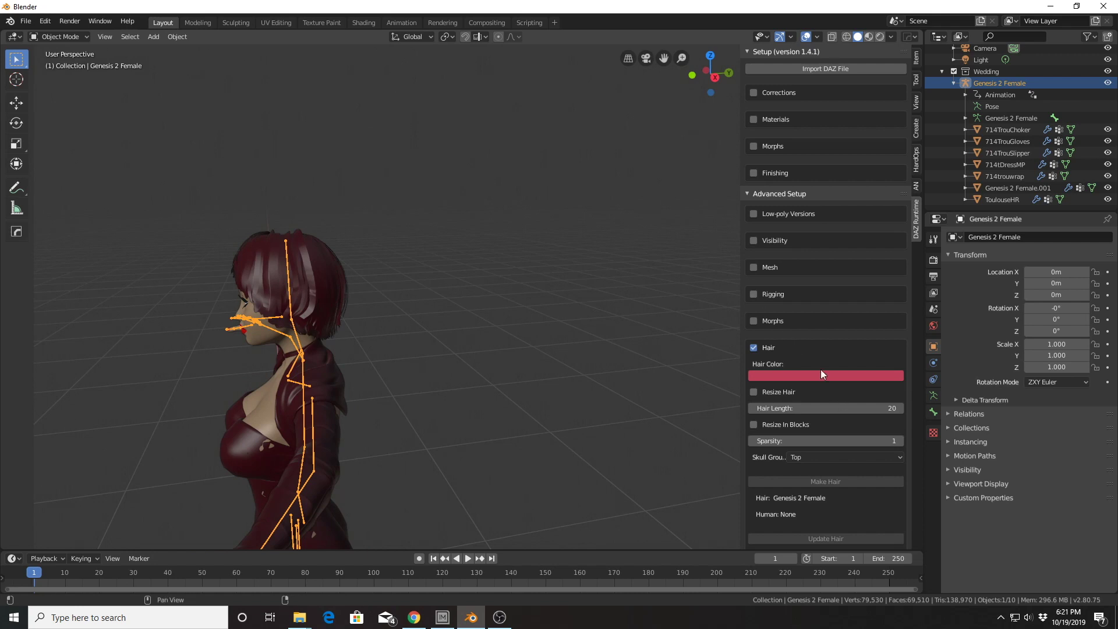
click(762, 347)
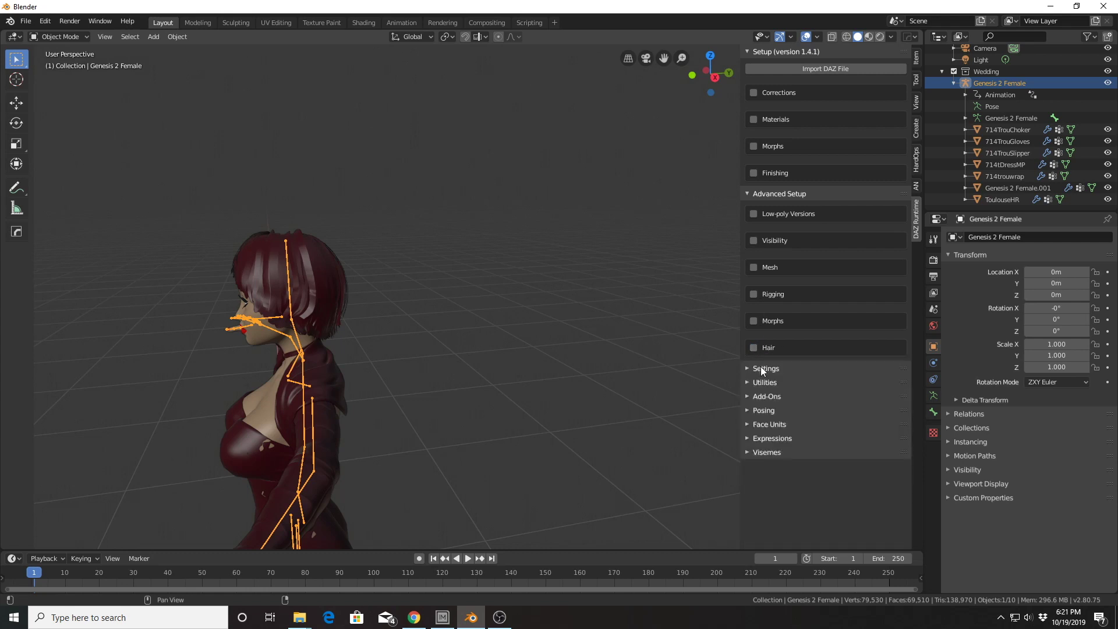
Collapse Advanced Setup and Setup, and review the Paths To DAZ Library in the expanded Settings section before hiding them.
click(751, 193)
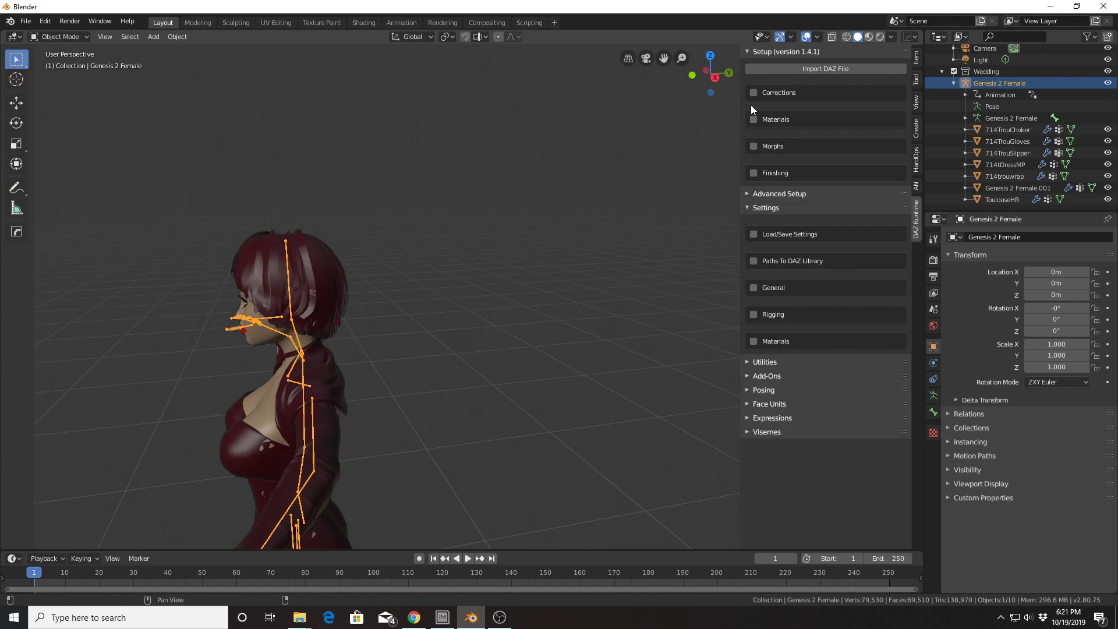
click(747, 53)
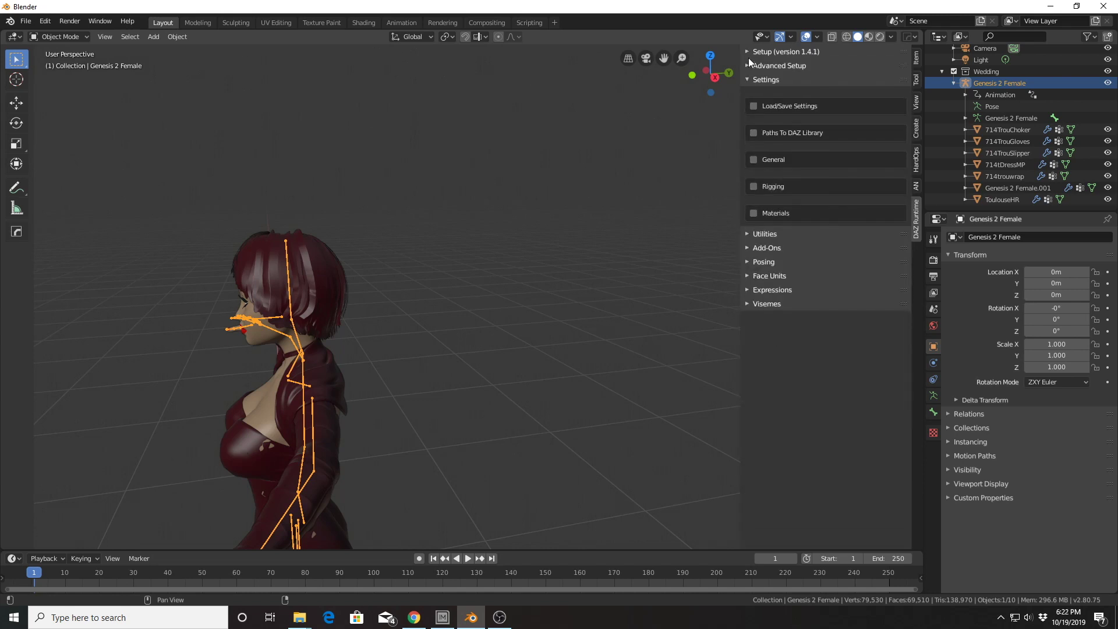
click(777, 132)
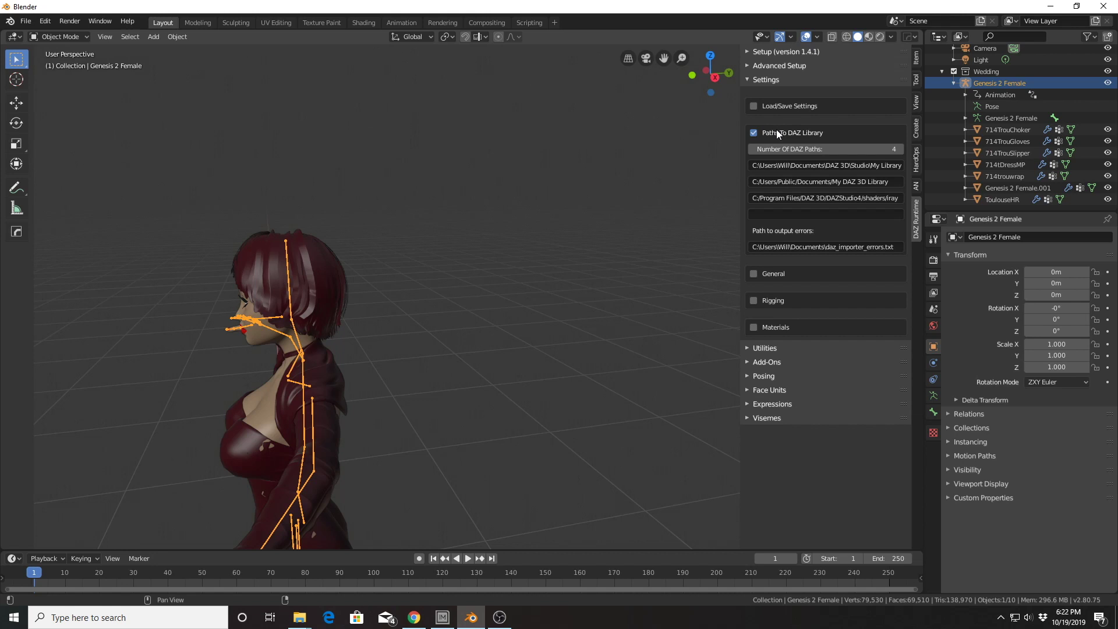
click(777, 133)
Examine the General and Rigging options in the importer's Settings, hiding each group again.
click(777, 159)
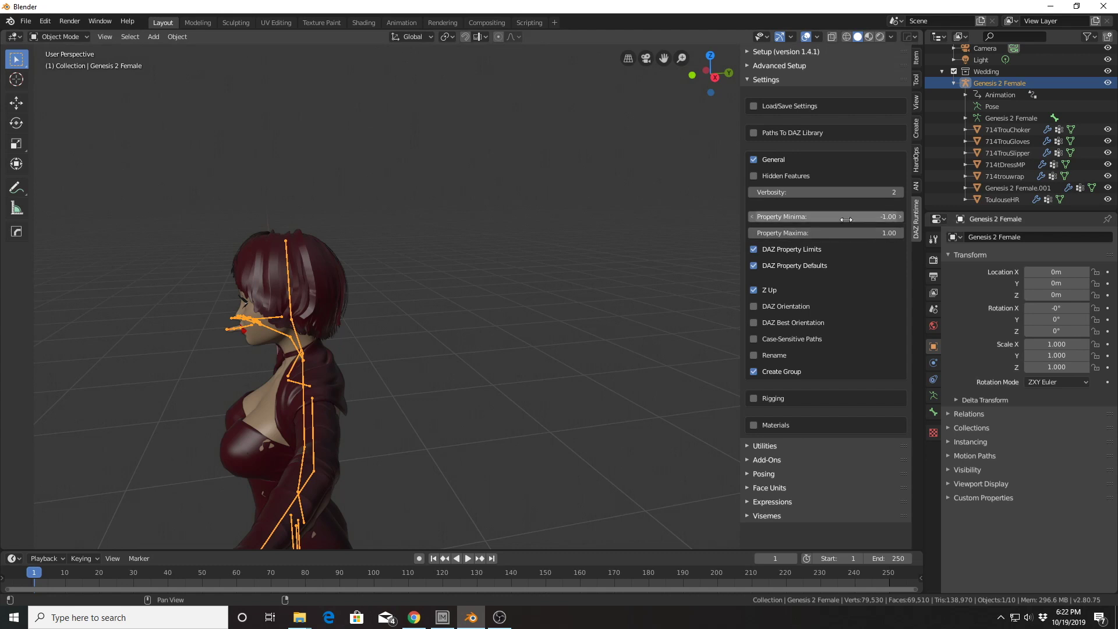
click(760, 158)
click(764, 162)
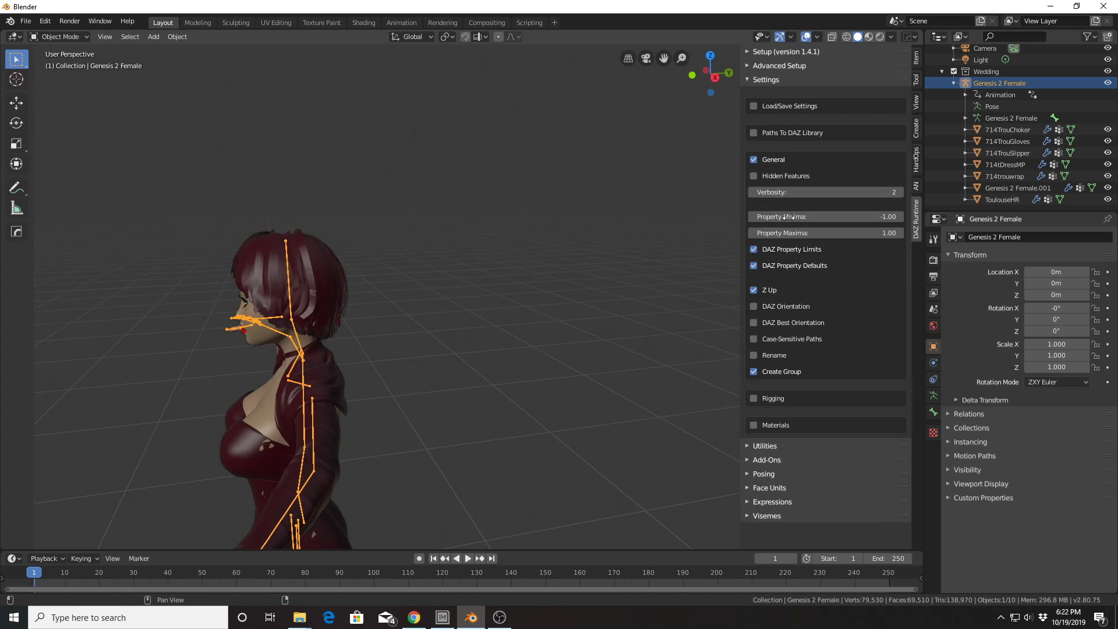
click(758, 159)
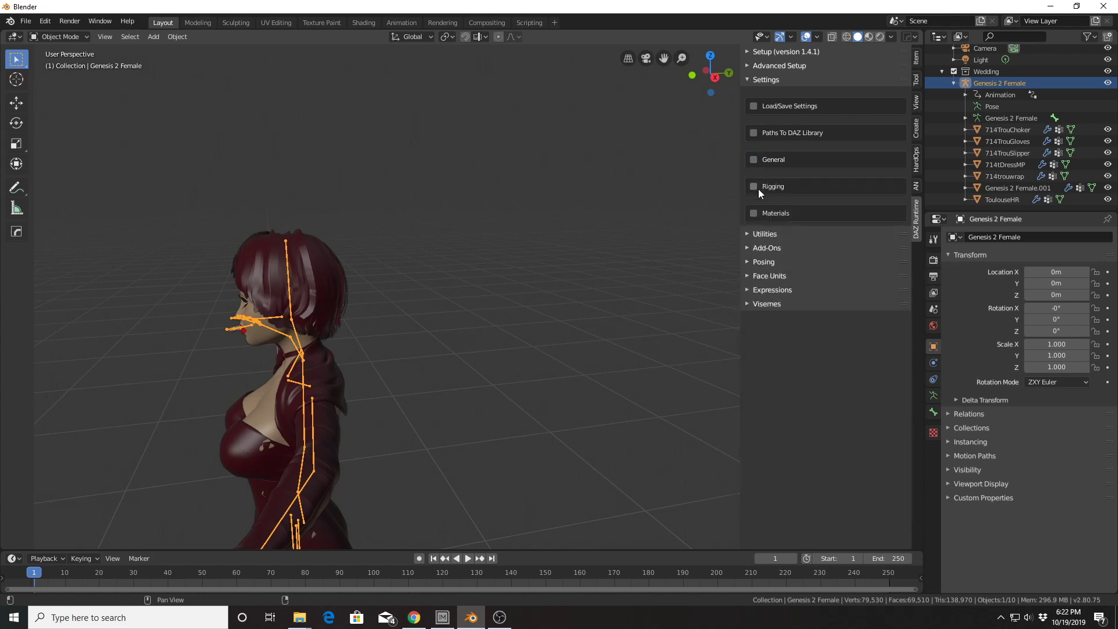
click(758, 185)
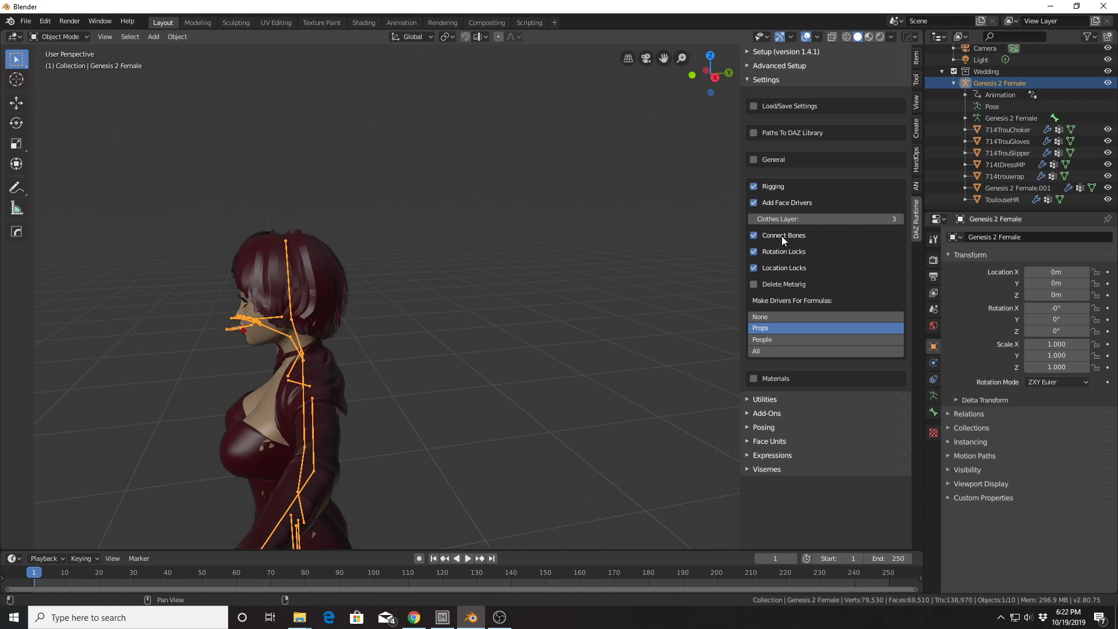
click(762, 187)
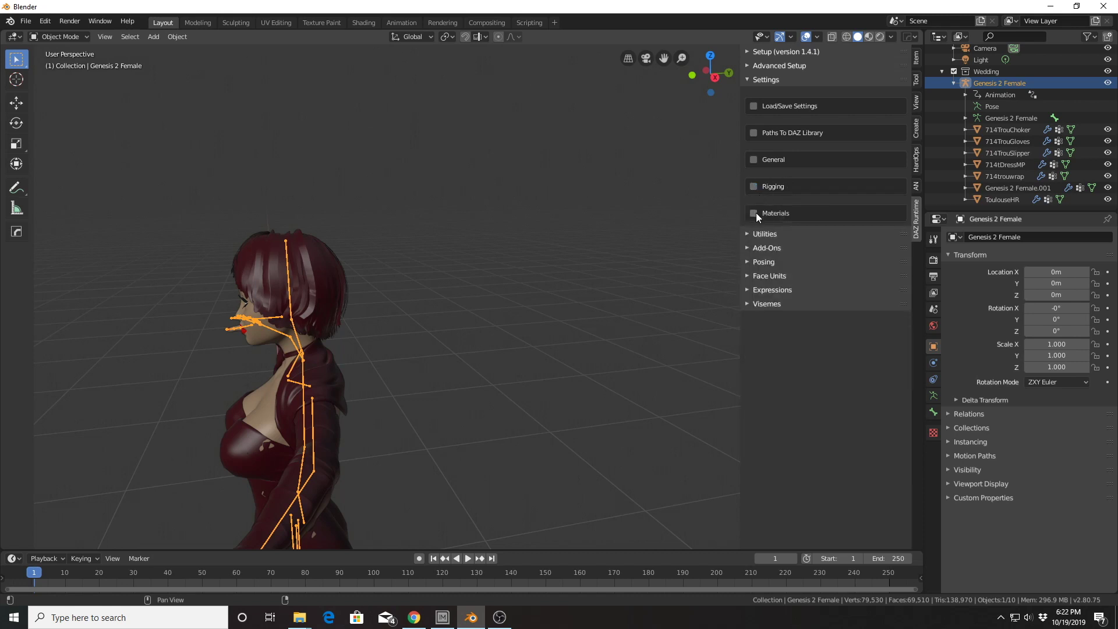
Show the Materials settings, widen the sidebar to read the full labels, examine the shader and texture options, and hide them.
click(756, 212)
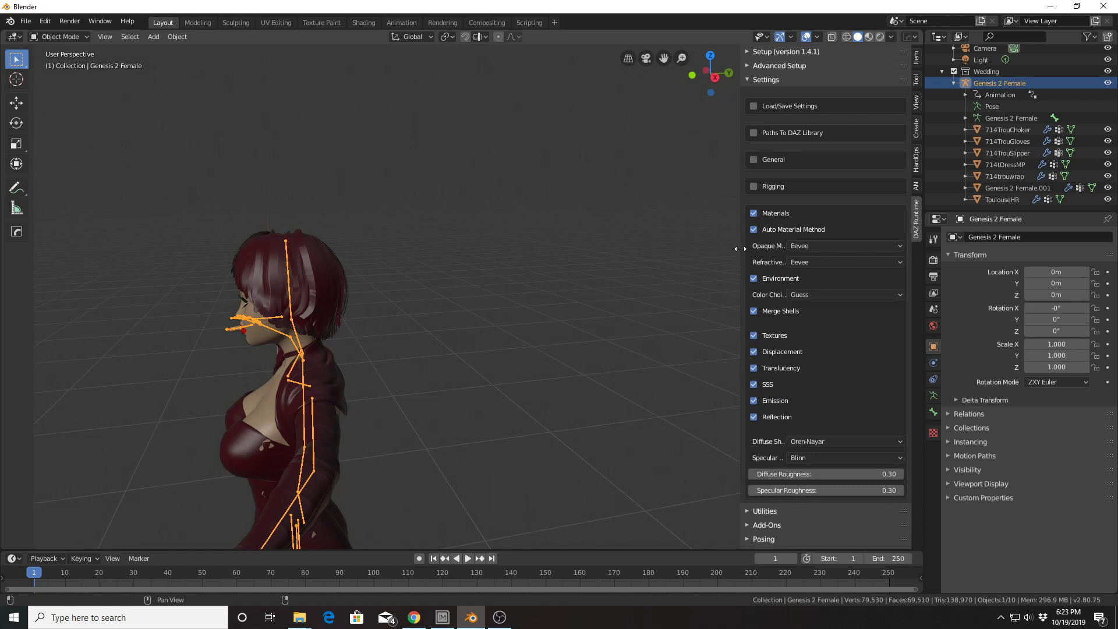
drag(740, 249, 565, 244)
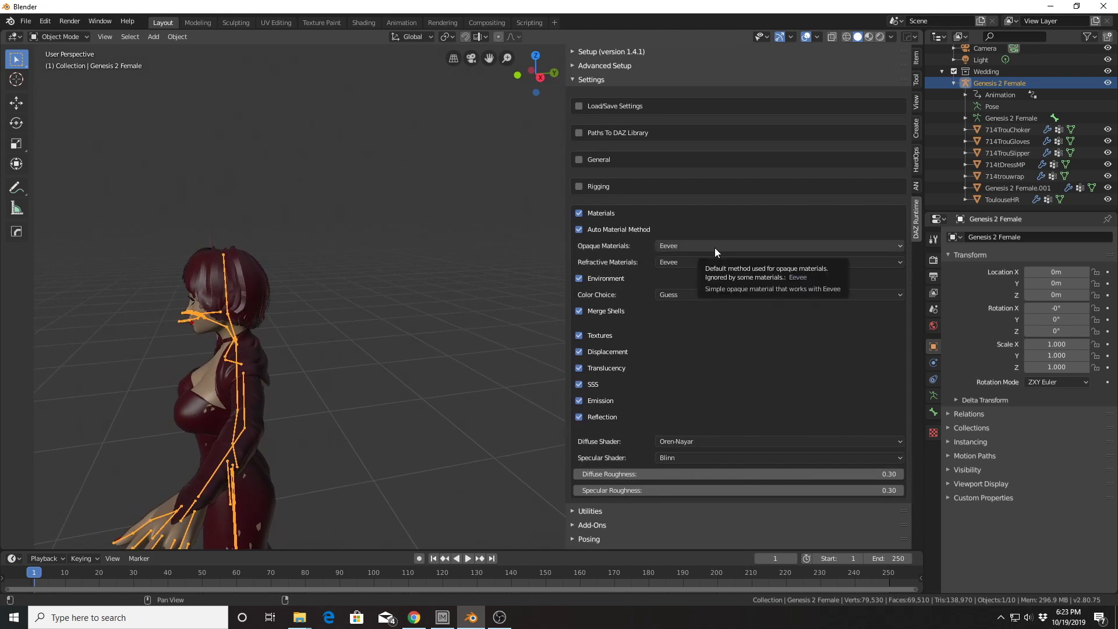
click(715, 247)
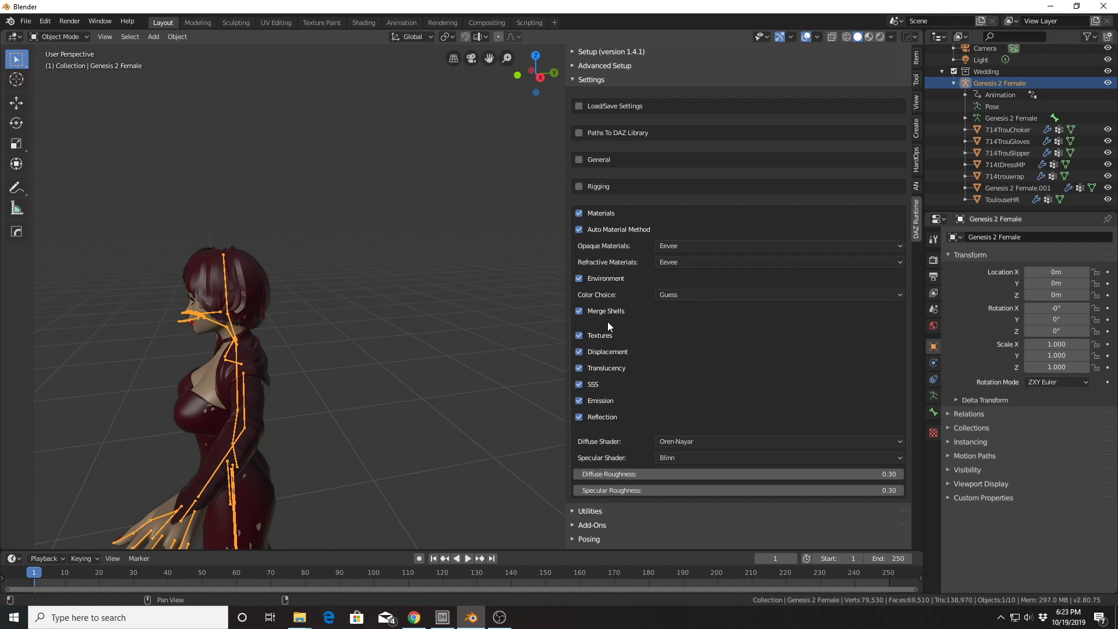
scroll(606, 396, down, 2)
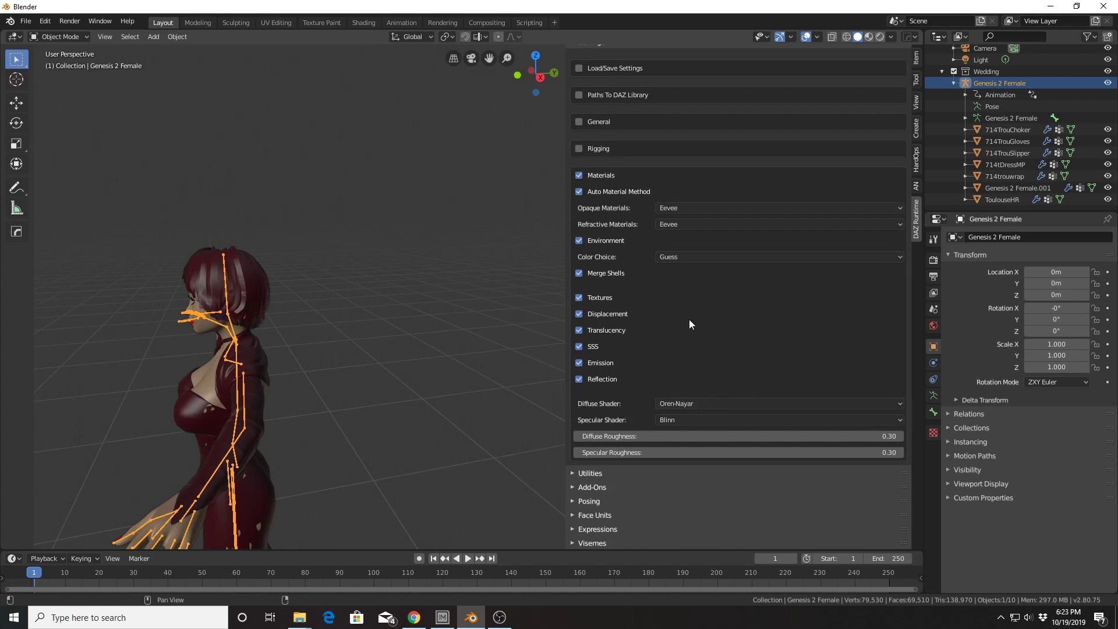
click(579, 175)
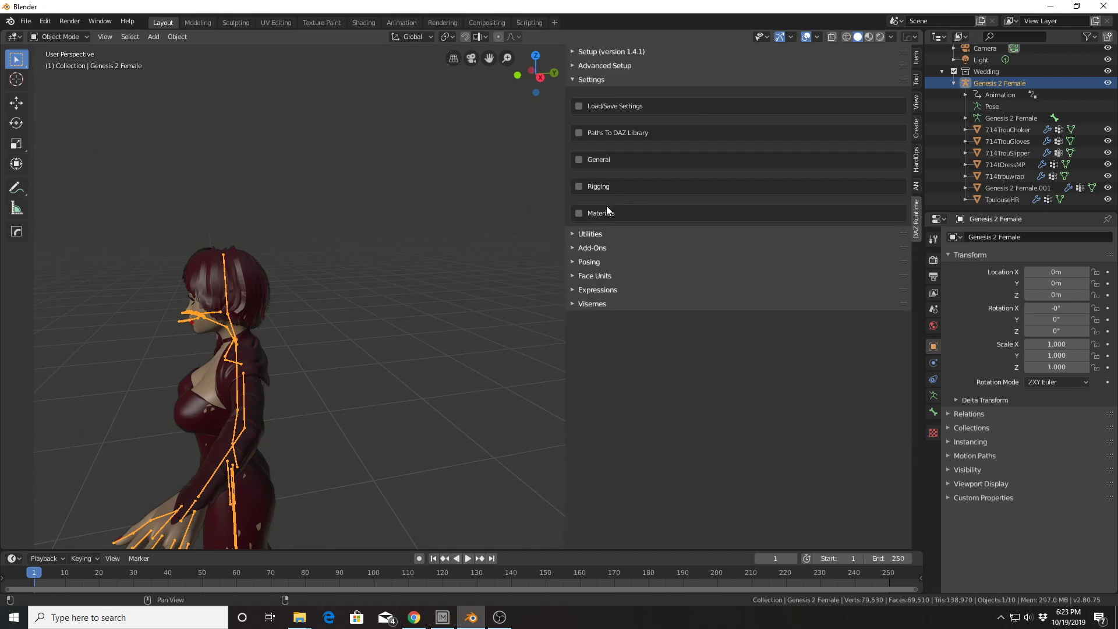
Examine the active object's information in Utilities, collapse that section, and expand the Add-Ons section.
click(584, 235)
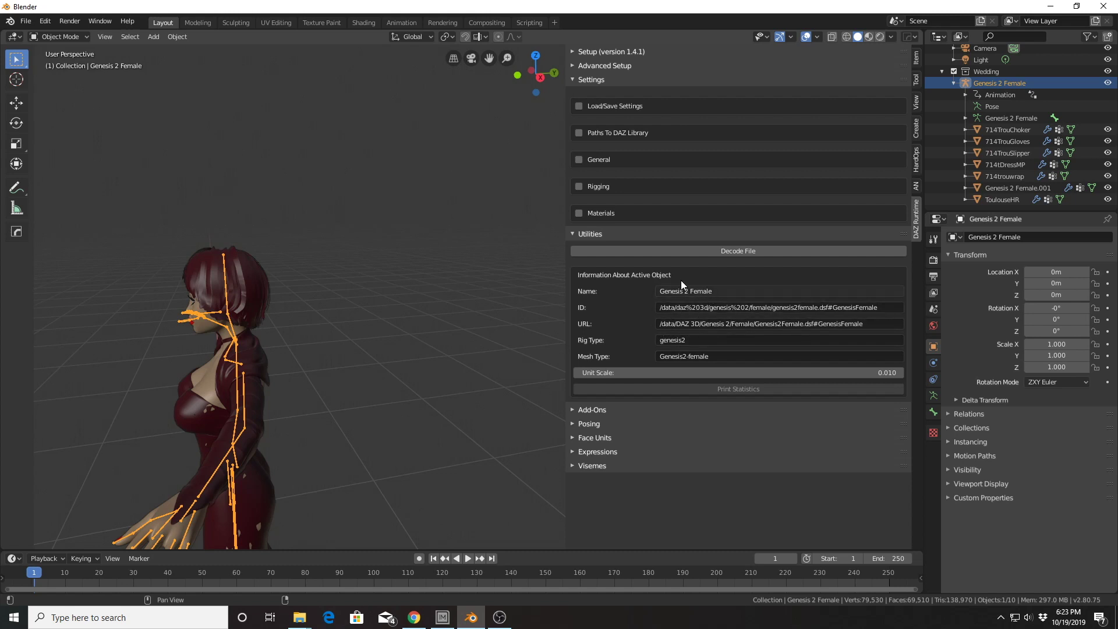
click(575, 233)
click(586, 248)
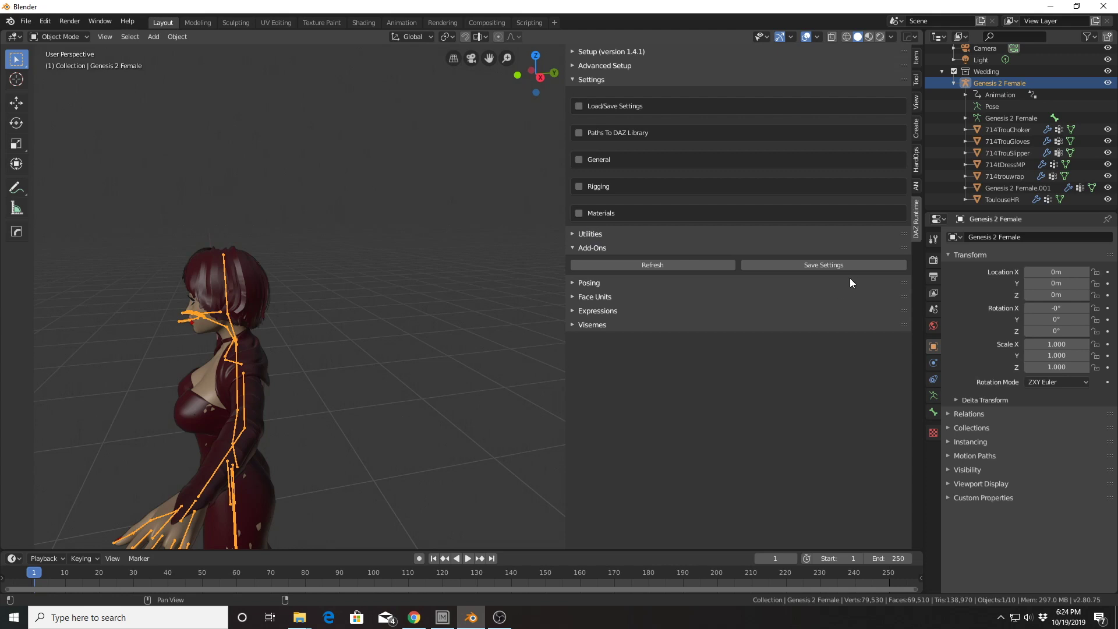
Collapse Add-Ons, examine the pose import and frame options in the Posing section, and collapse it again.
click(578, 247)
click(581, 264)
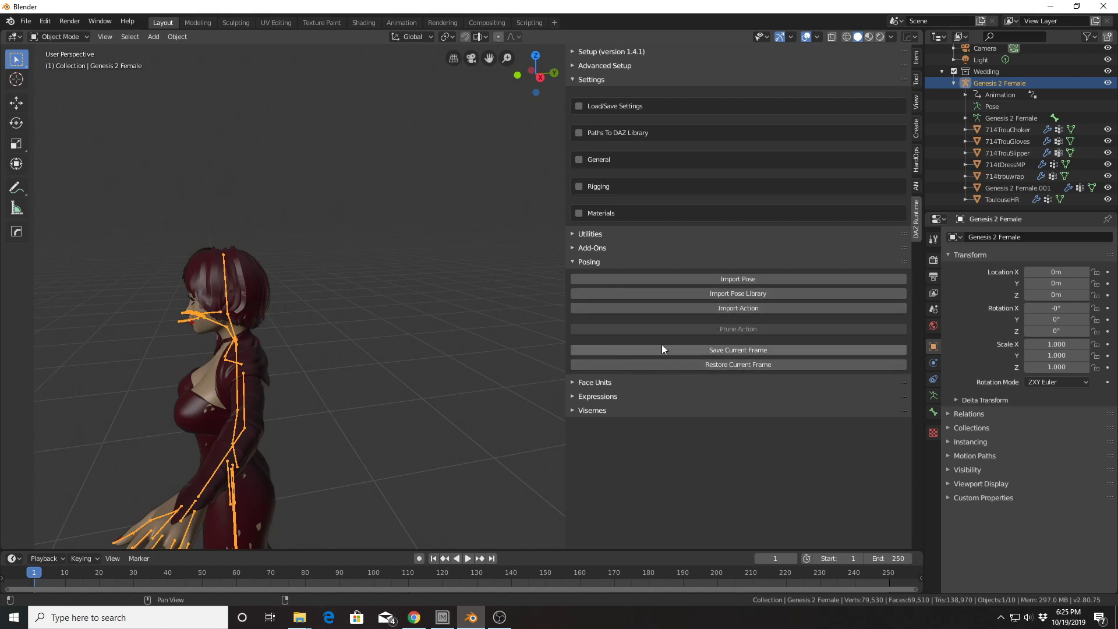
middle_drag(411, 367, 442, 347)
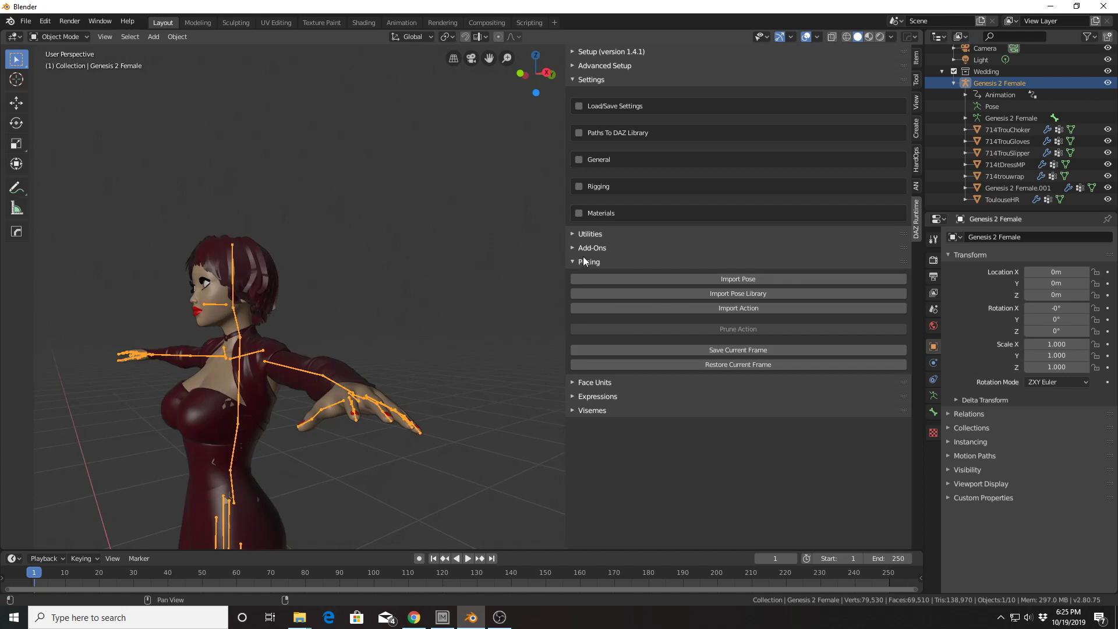
click(584, 261)
Examine the morph sliders in Face Units and the importer options in Setup, collapsing each section again.
click(608, 277)
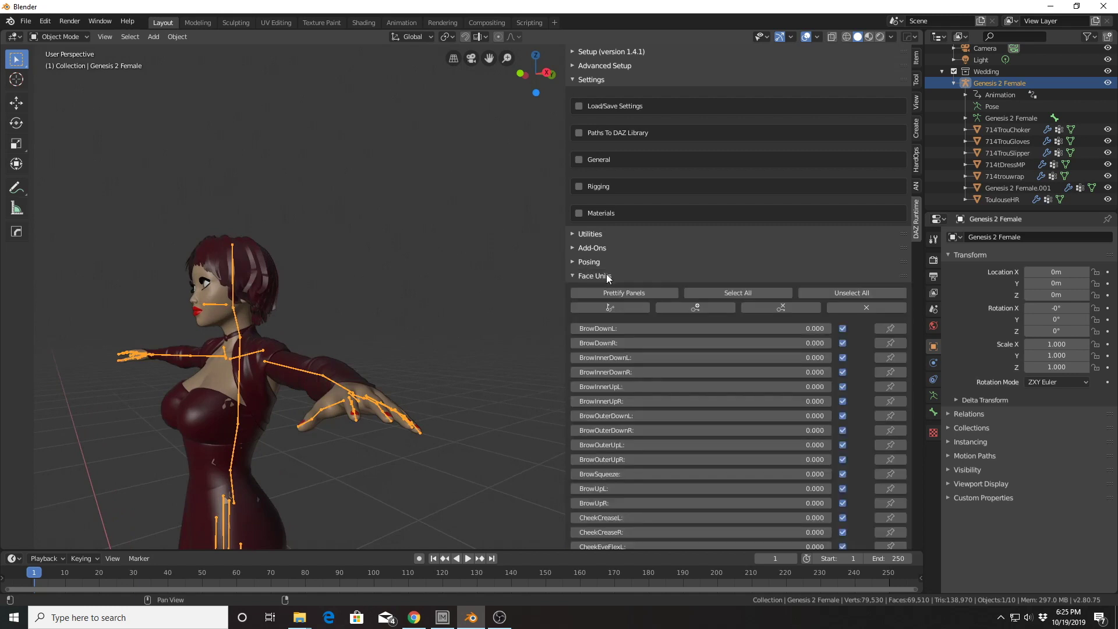
click(608, 277)
click(585, 278)
click(593, 275)
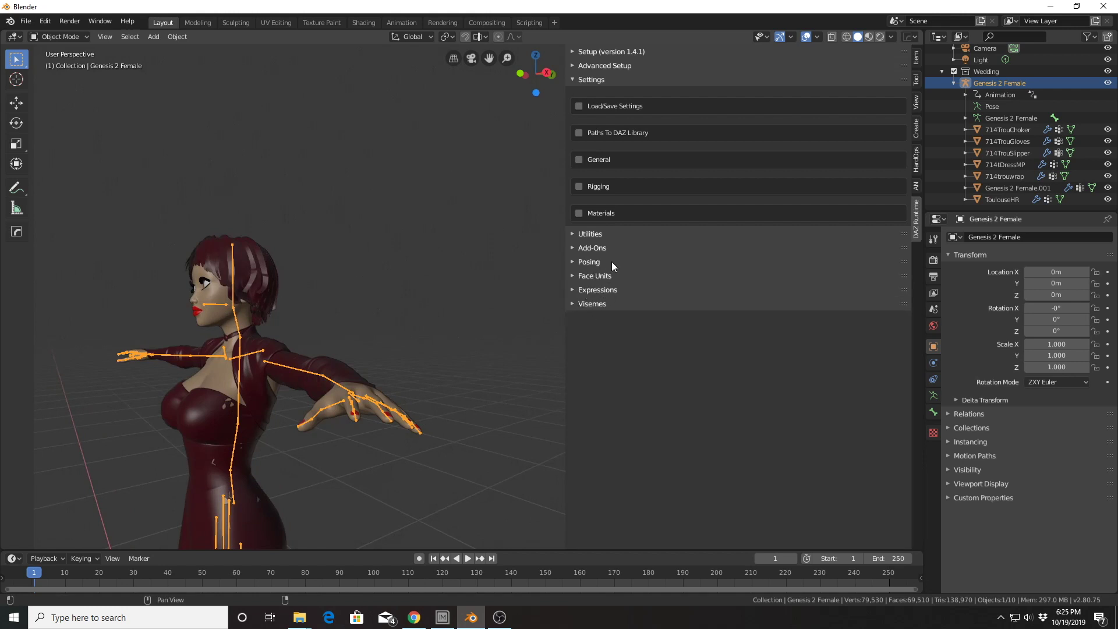
click(592, 55)
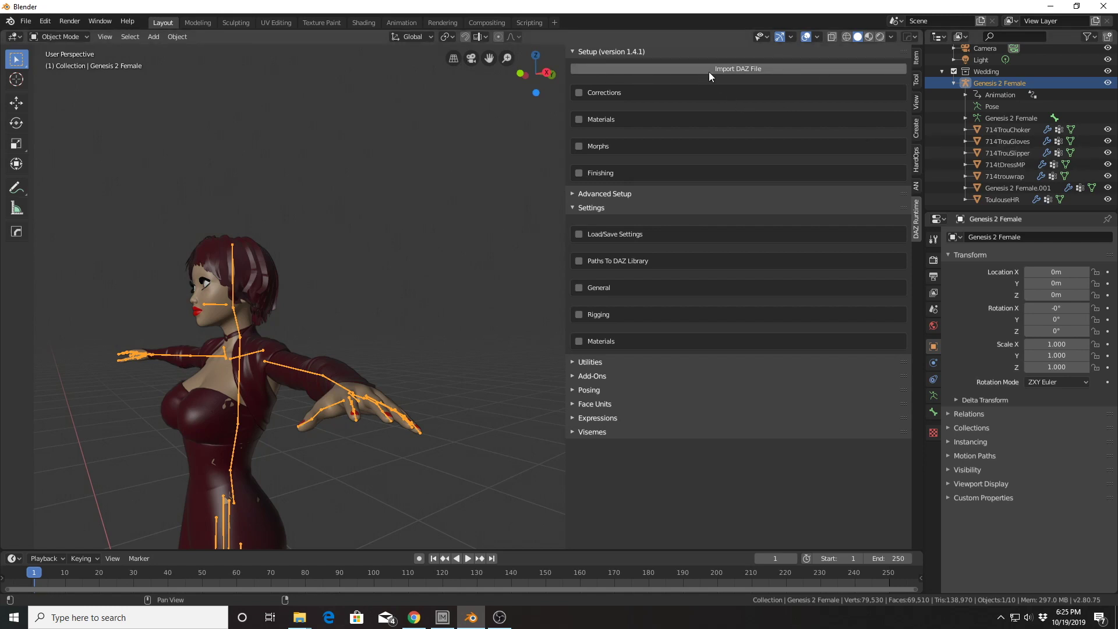
click(577, 52)
Narrow the sidebar to enlarge the 3D view and display the character's textures in Look Dev shading.
middle_drag(333, 222, 368, 243)
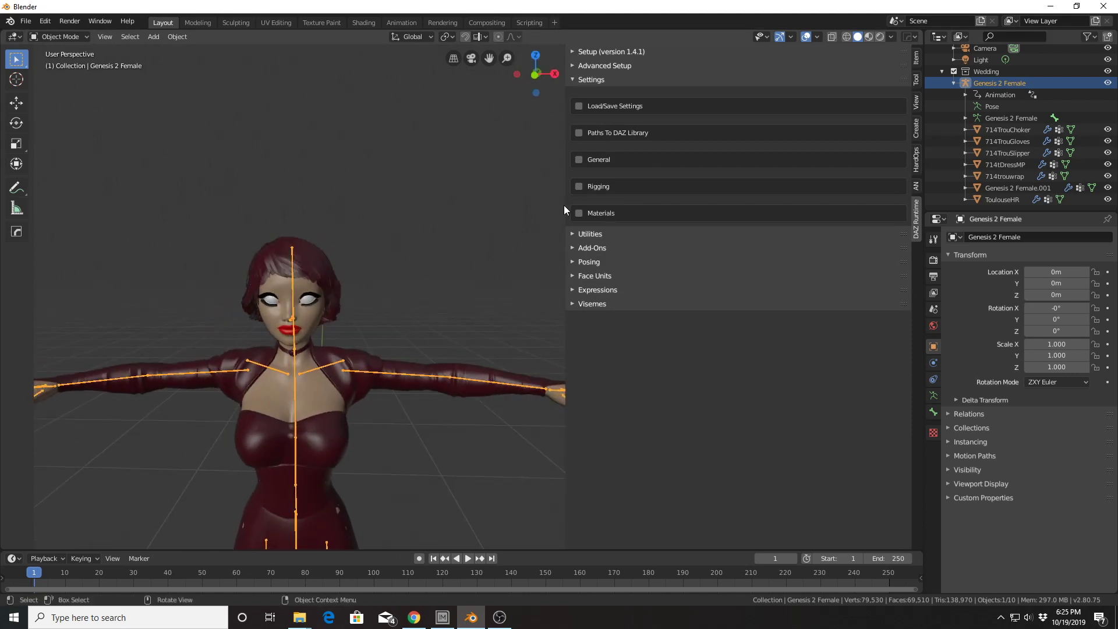
drag(564, 205, 867, 195)
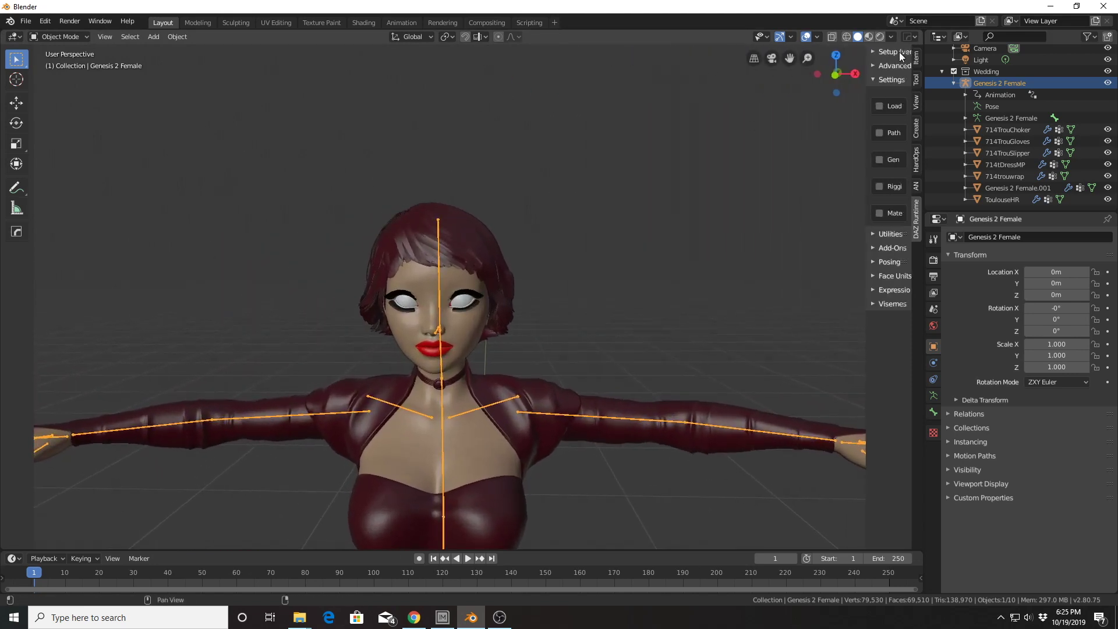
click(871, 40)
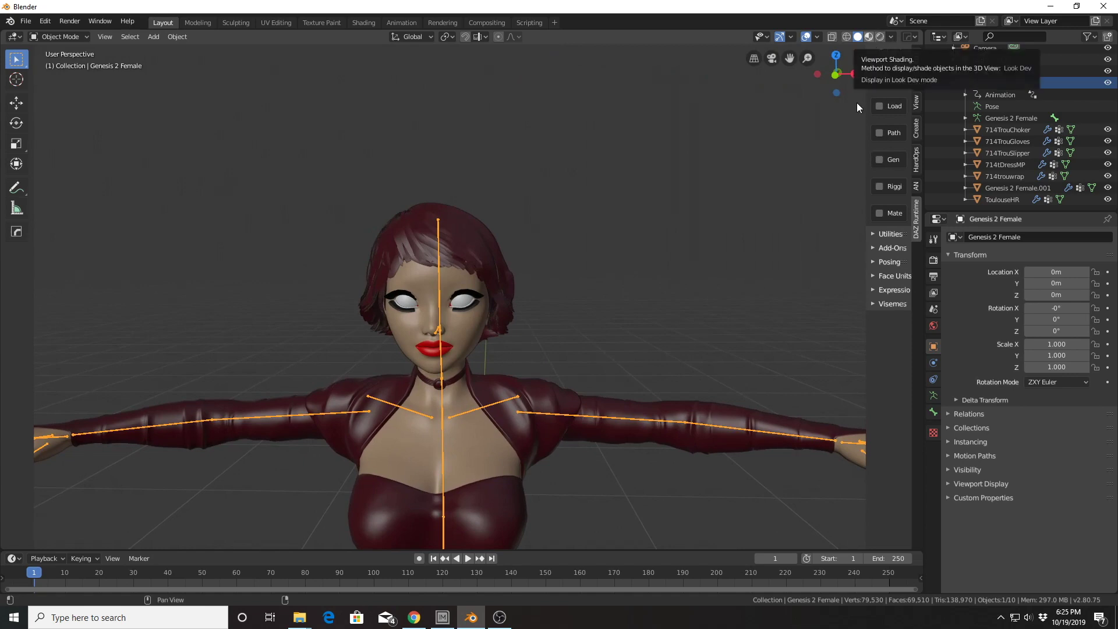
scroll(501, 204, up, 8)
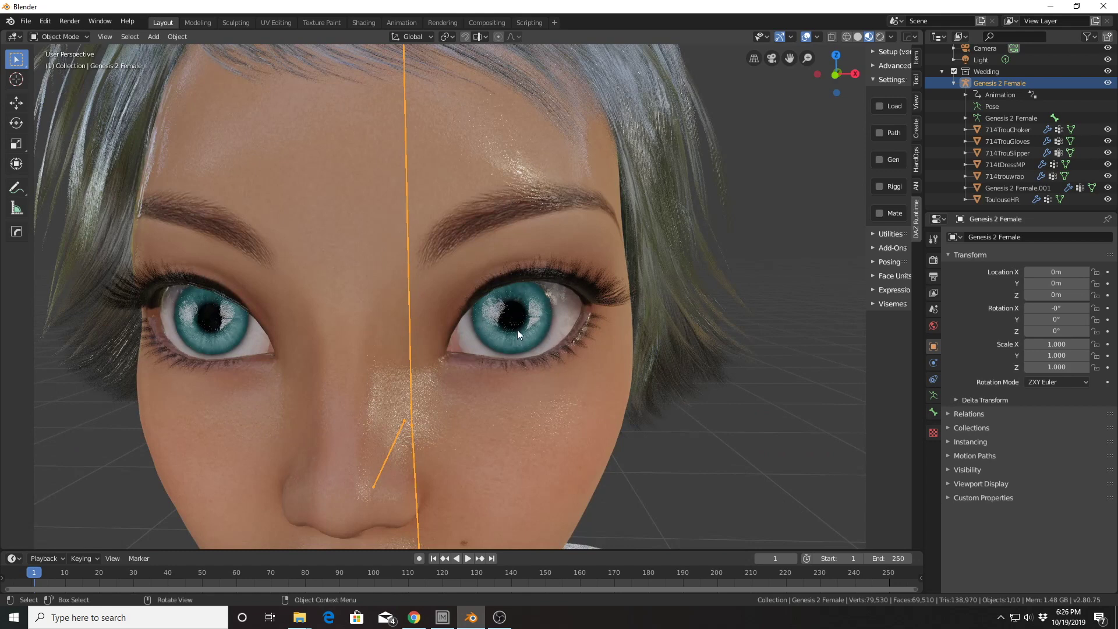
scroll(656, 156, down, 8)
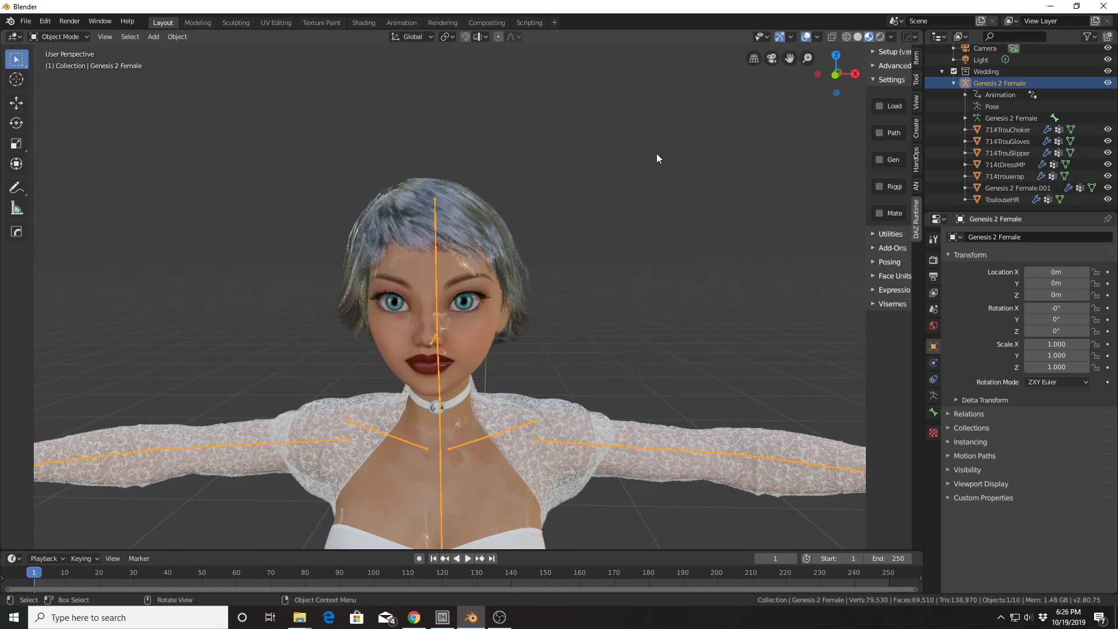
mouse_move(656, 156)
middle_down()
mouse_move(606, 192)
mouse_move(531, 157)
mouse_move(427, 149)
mouse_move(452, 189)
mouse_move(630, 172)
mouse_move(656, 150)
mouse_move(649, 167)
middle_up()
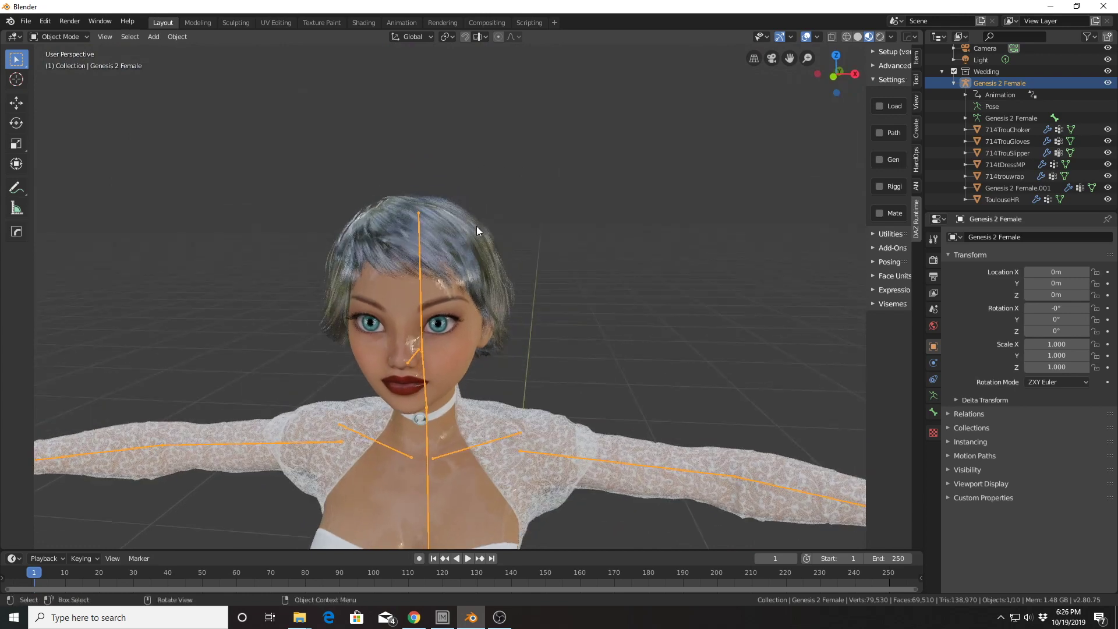
Frame the character's left arm and switch the Genesis 2 Female armature to Pose Mode.
shift+middle_drag(607, 285, 265, 68)
middle_drag(394, 235, 549, 205)
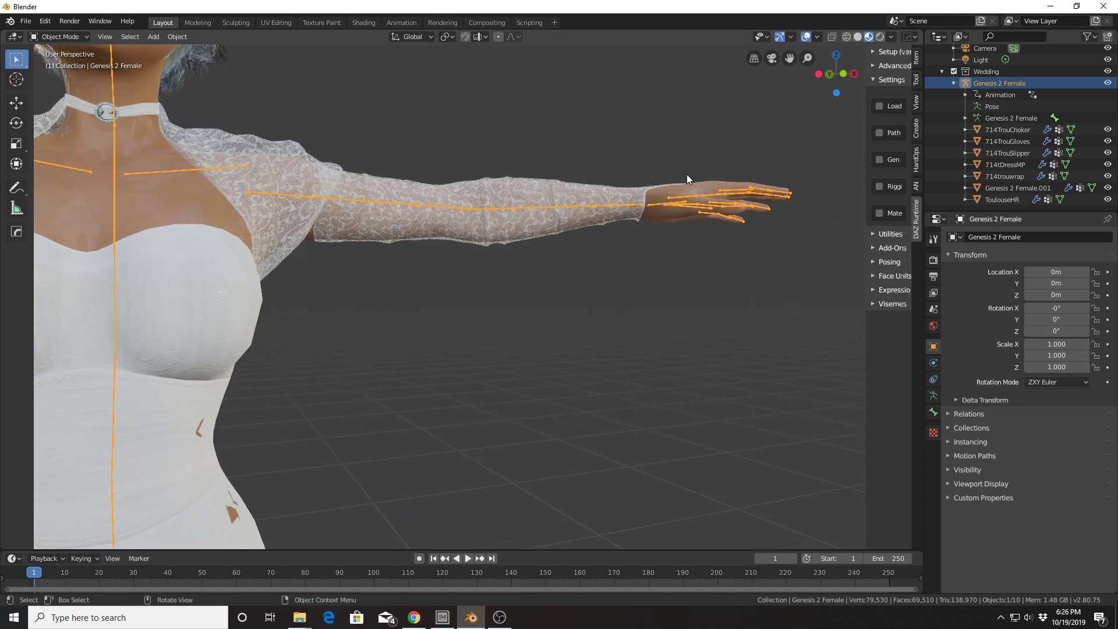
middle_drag(687, 173, 596, 222)
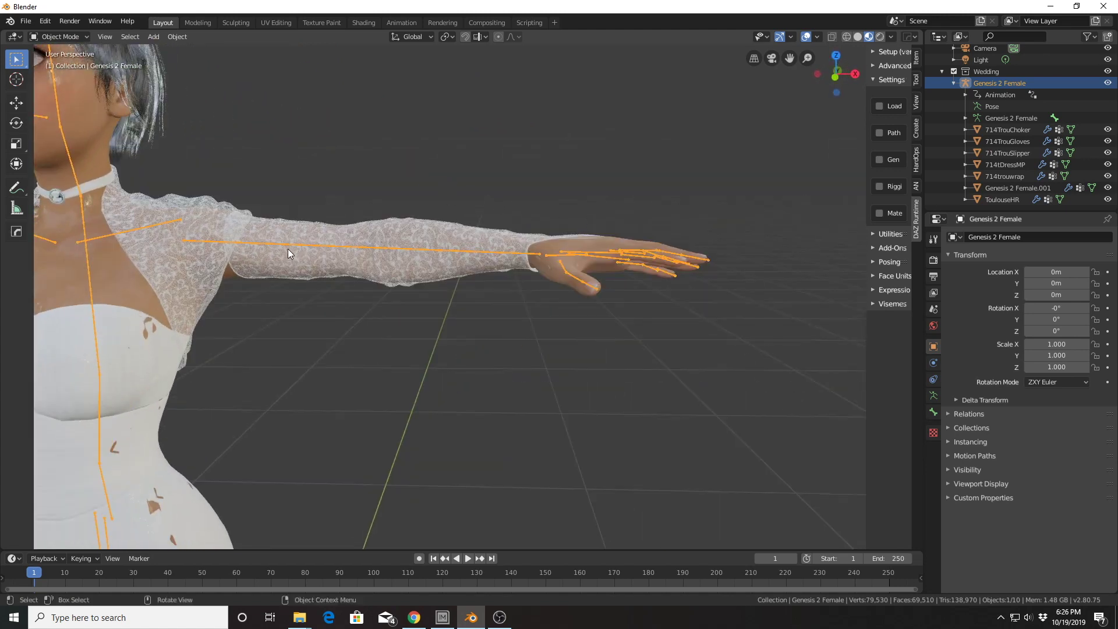
click(68, 36)
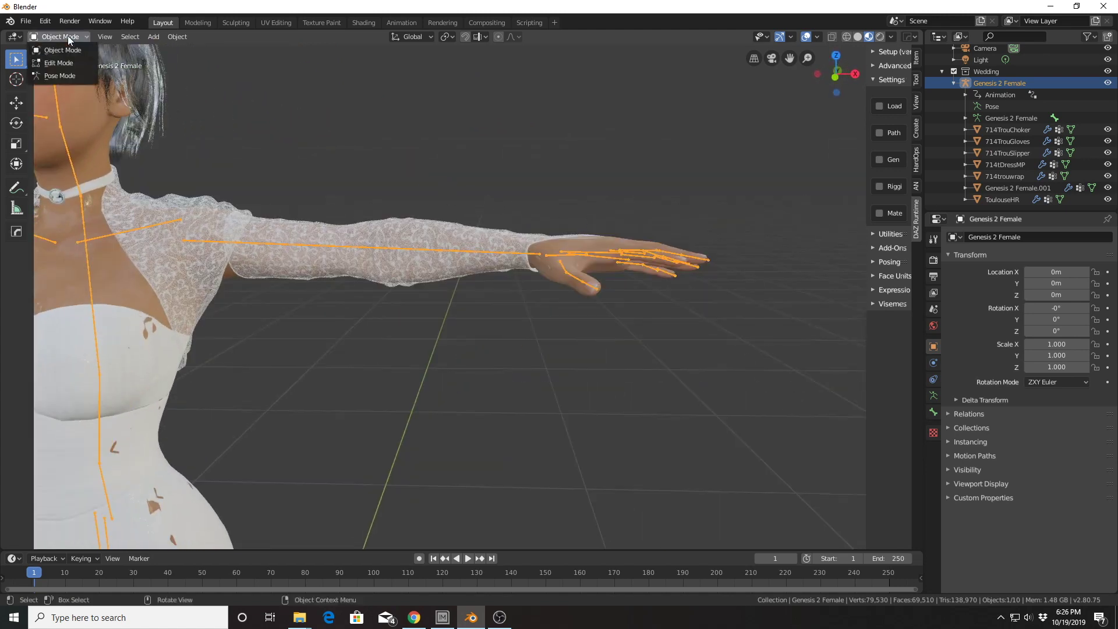
click(59, 76)
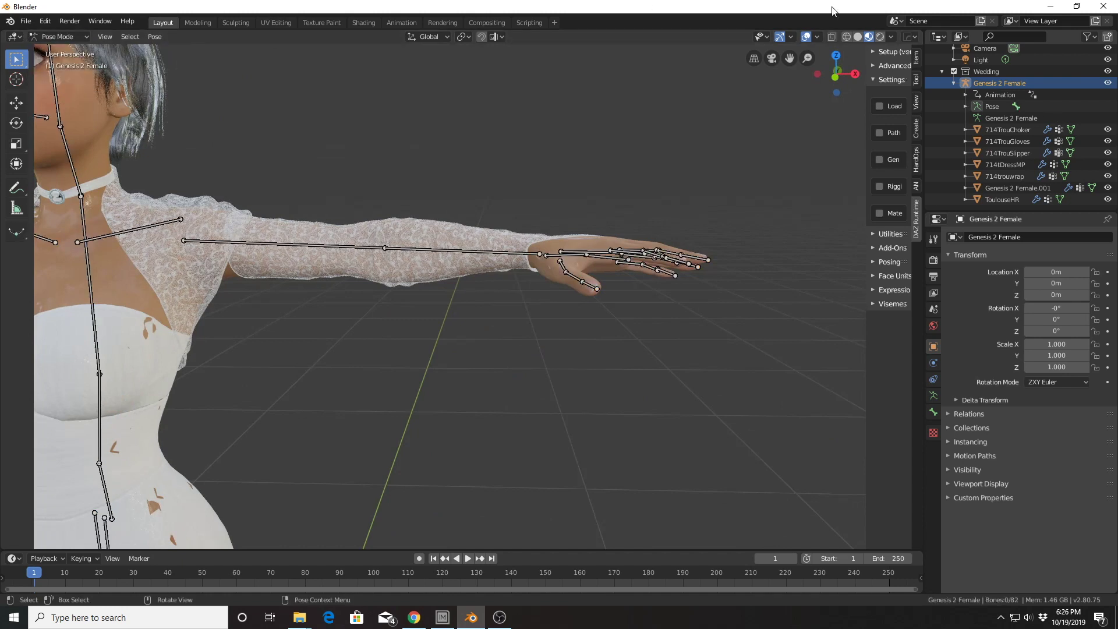
Test the left upper-arm bone by rotating it downward about the global Y axis, and undo the rotation.
click(297, 244)
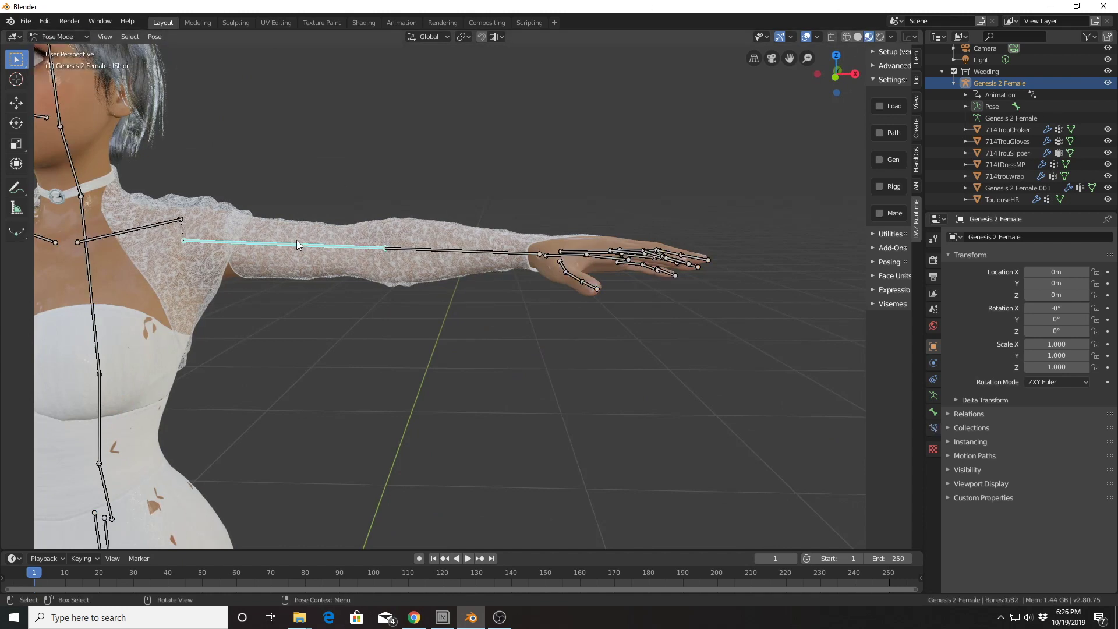
key(r)
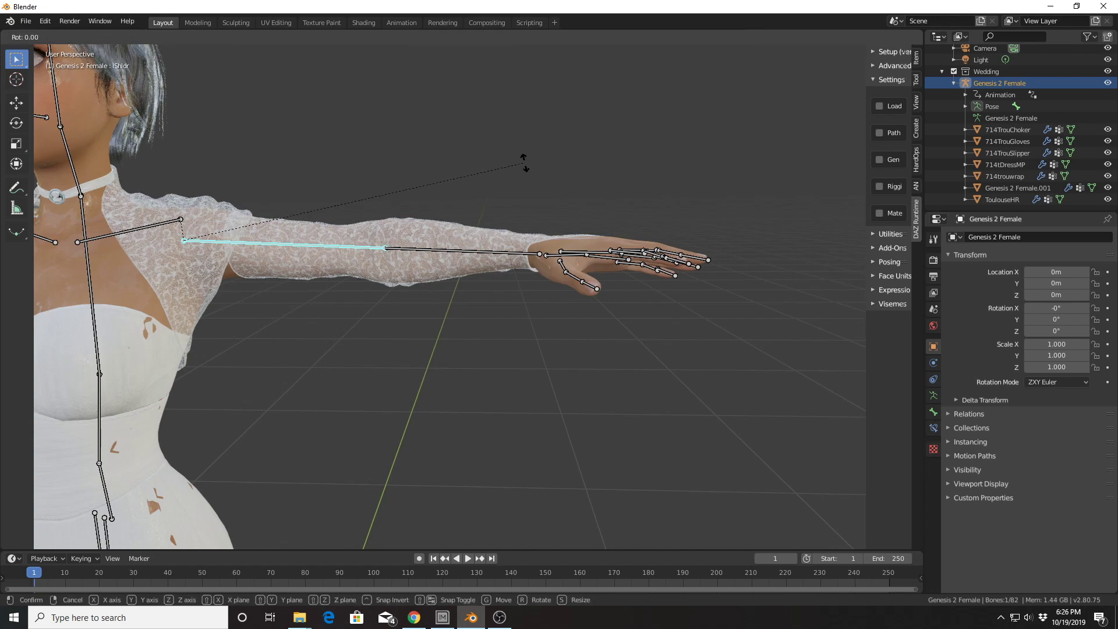
key(x)
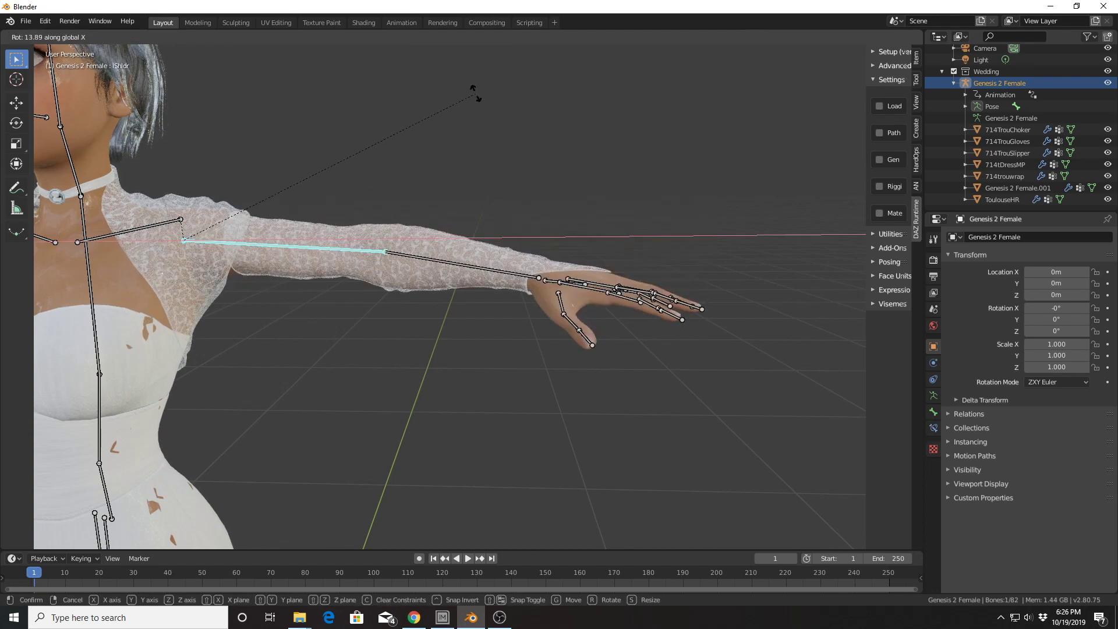
key(y)
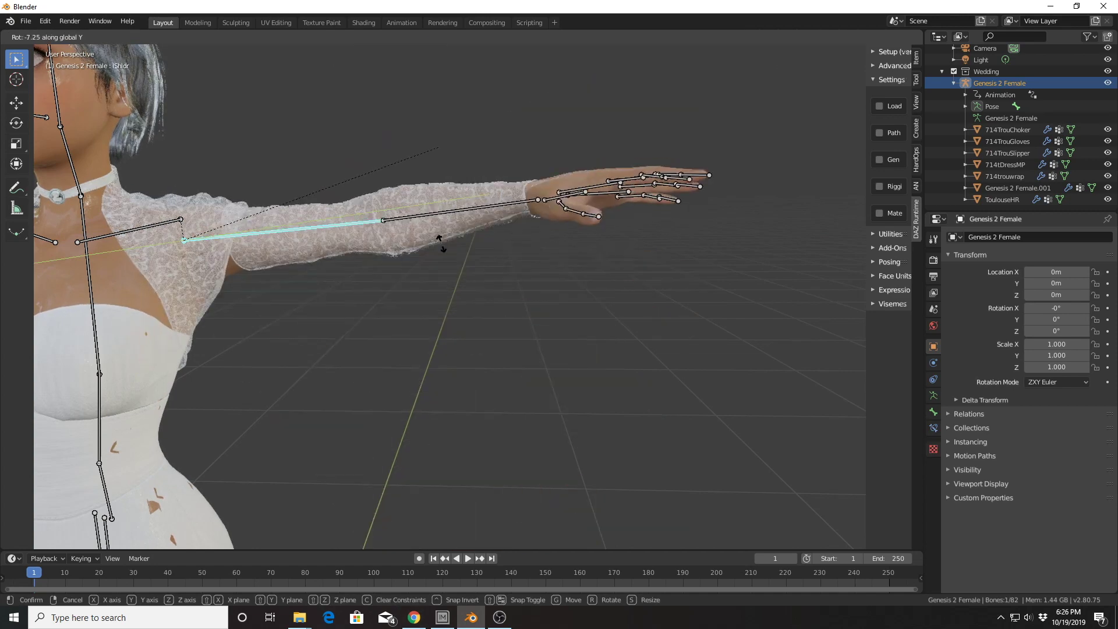
click(386, 392)
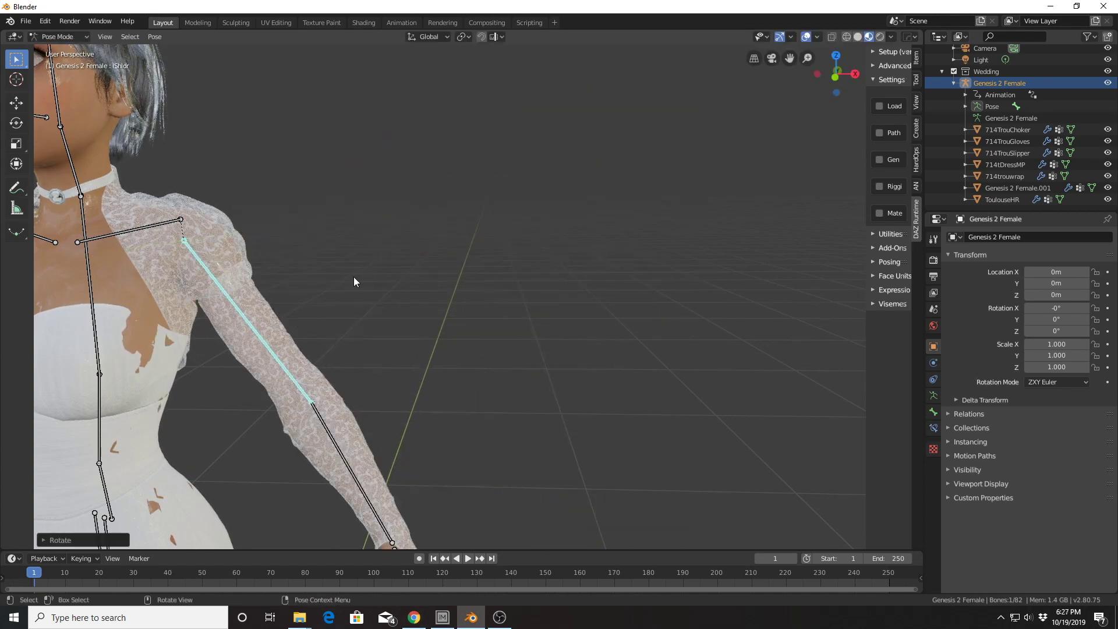
middle_drag(354, 278, 319, 272)
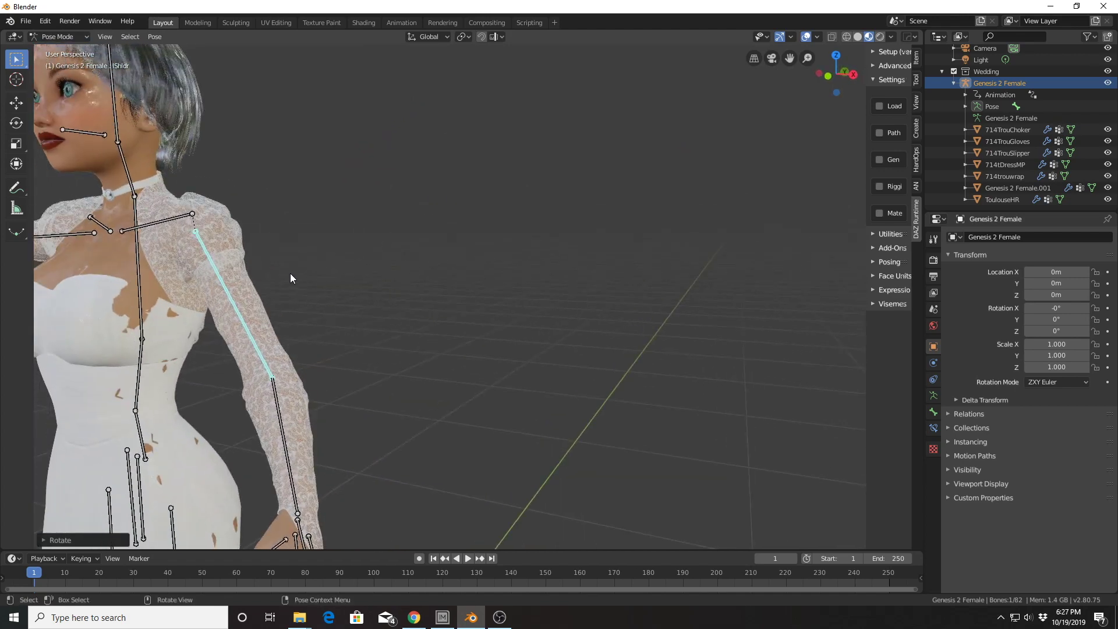
key(ctrl+z)
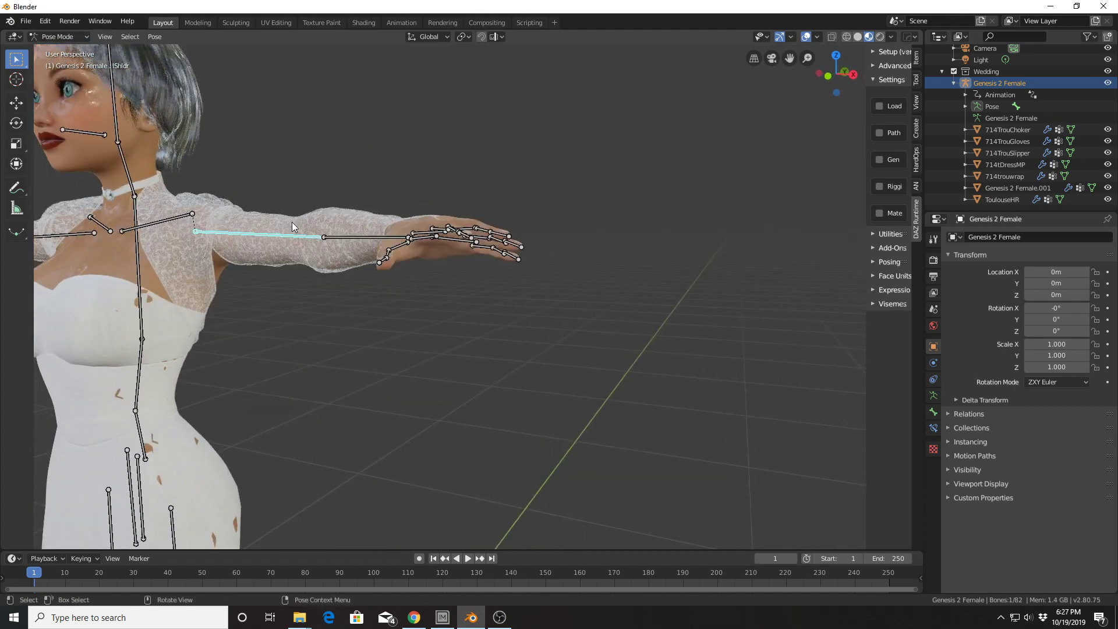
middle_drag(292, 222, 333, 243)
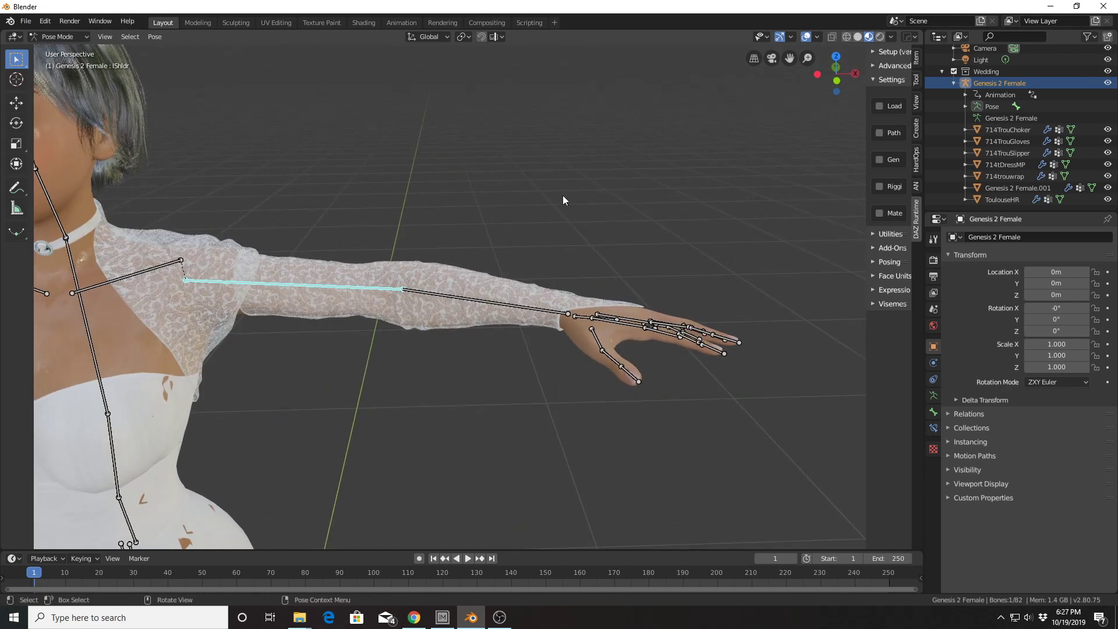